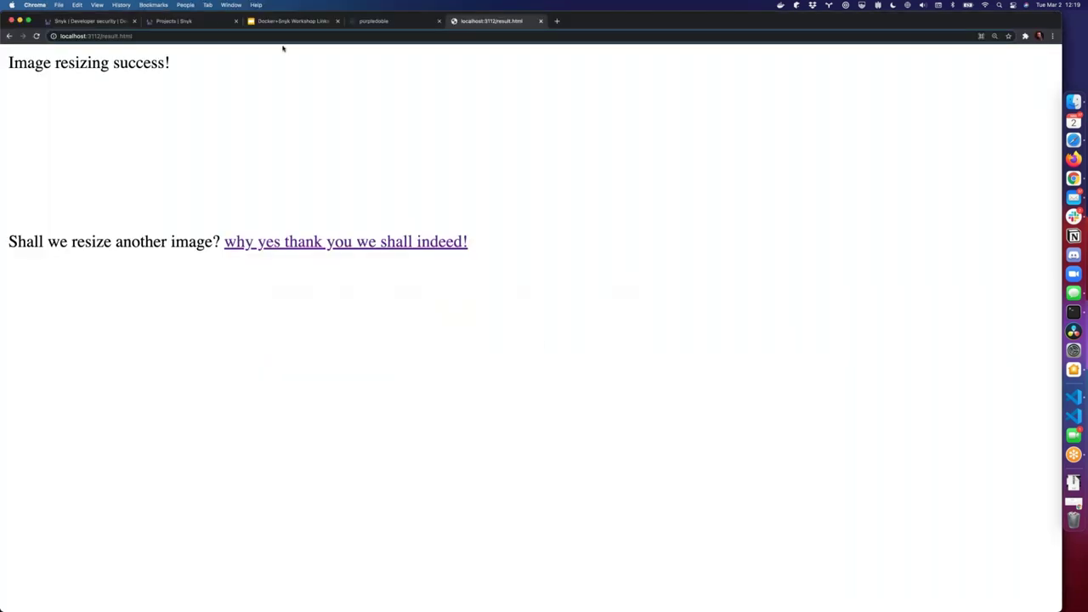
Bring up the Snyk projects list in the browser at a larger, readable size.
click(194, 20)
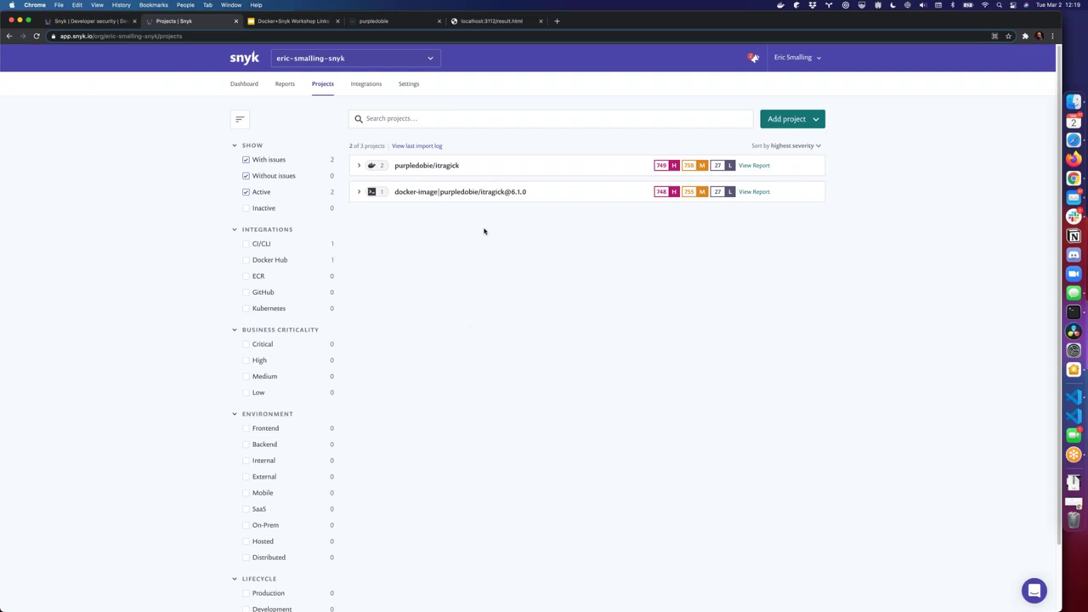
key(super+equal)
key(super+equal)
key(super+equal)
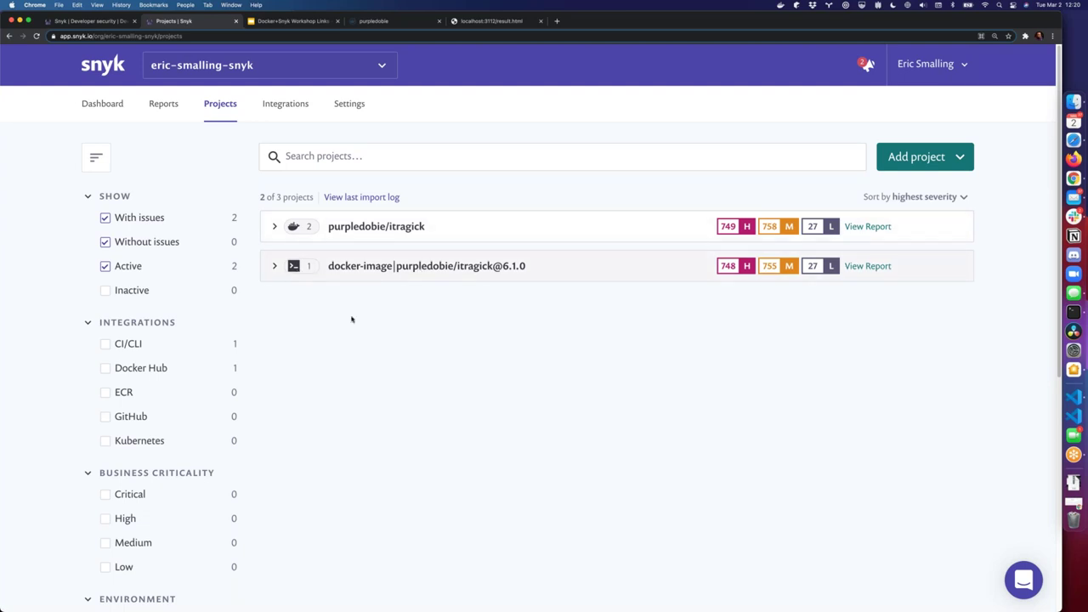
Switch to the terminal and examine the container scan summary, highlighting the base image recommendation and the Debian 8 support line.
key(super+Tab)
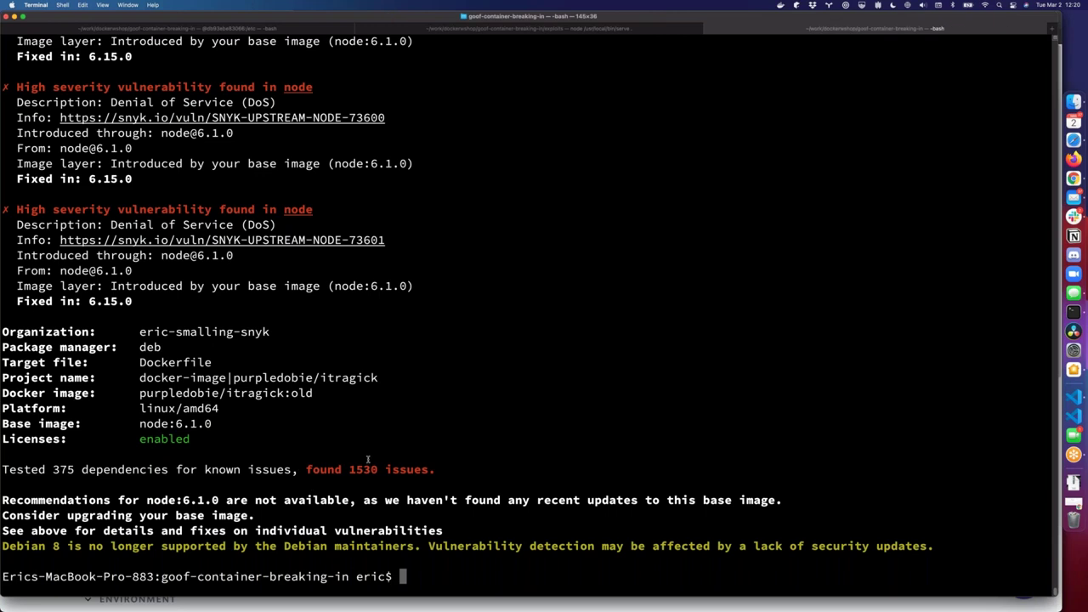
scroll(367, 460, up, 5)
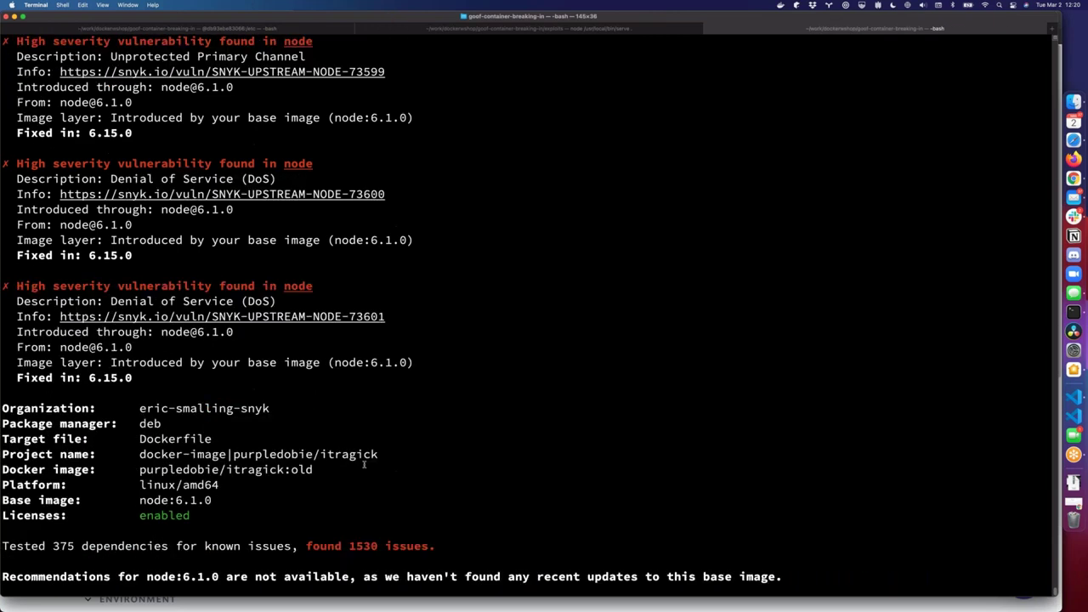
scroll(364, 464, down, 5)
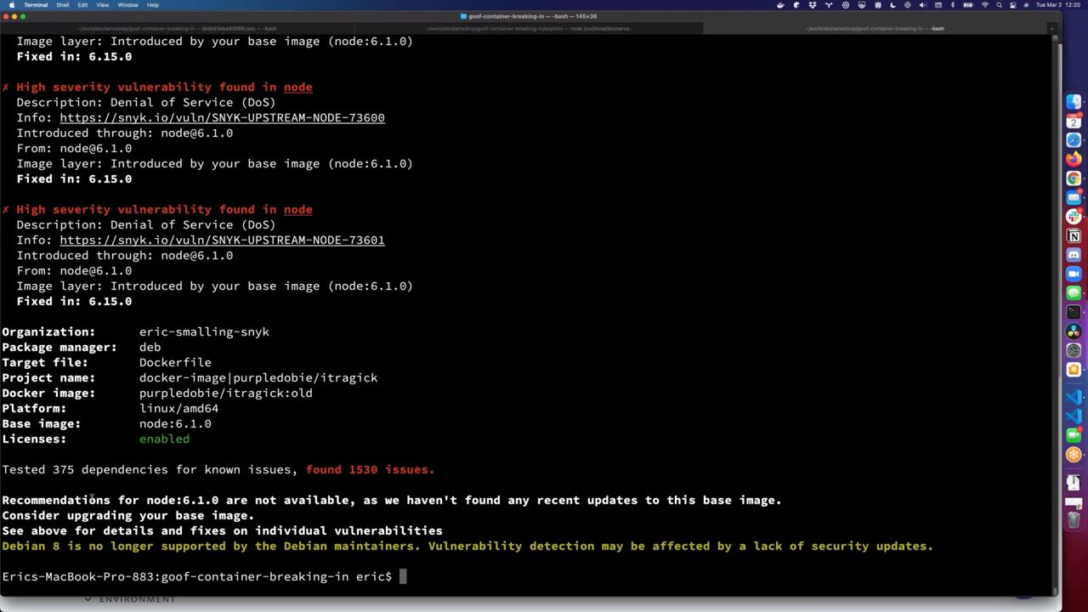
triple_click(246, 500)
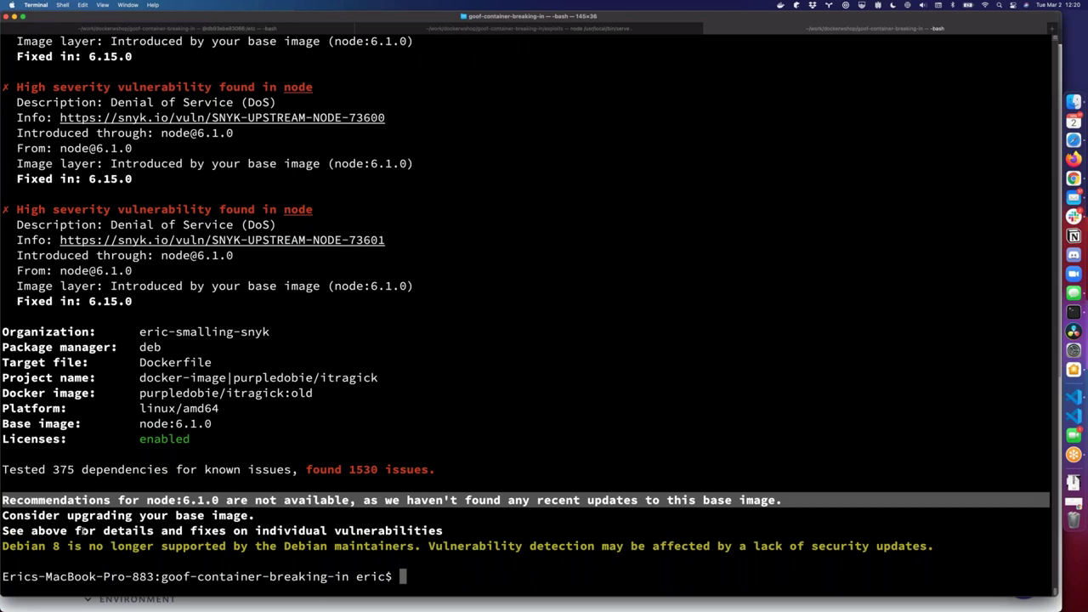
triple_click(75, 548)
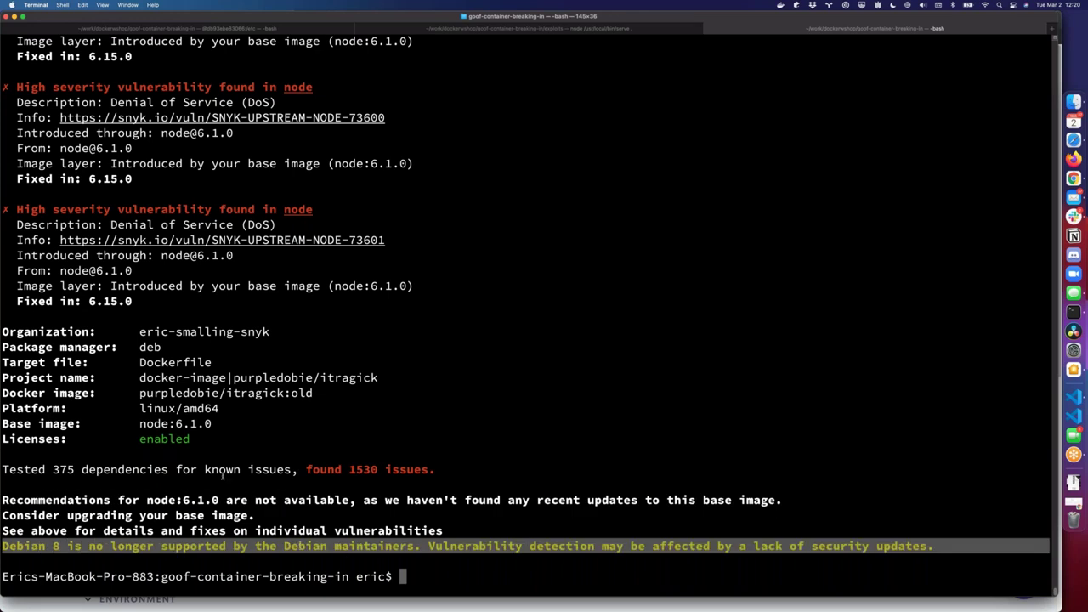
Review the high severity node vulnerabilities in the scan output and highlight the image layer line of the final entry.
scroll(223, 476, up, 5)
scroll(270, 477, down, 5)
scroll(270, 478, up, 10)
scroll(270, 473, up, 10)
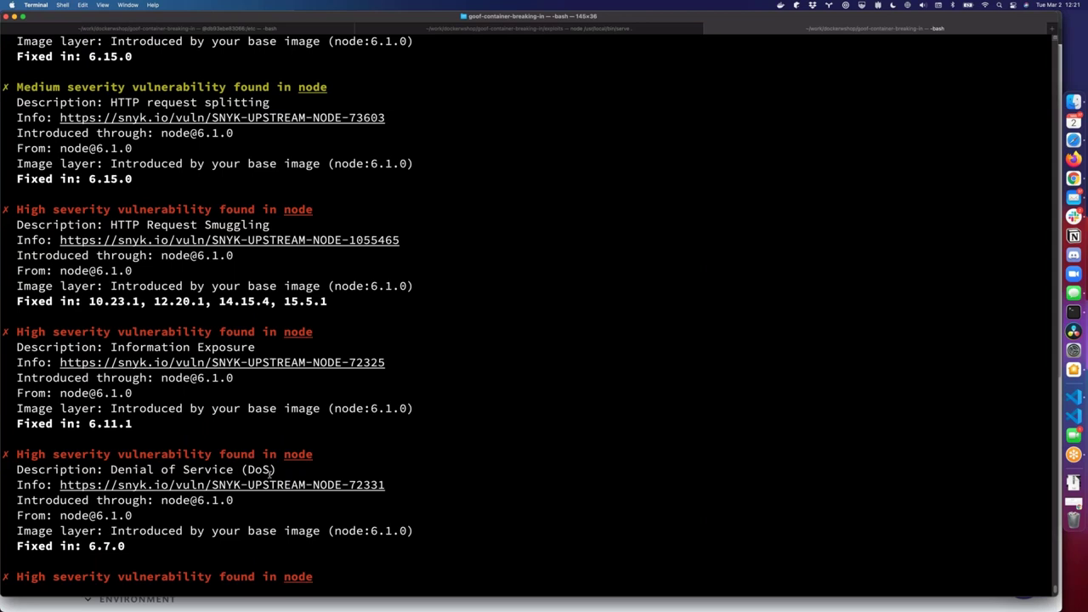
scroll(271, 472, down, 15)
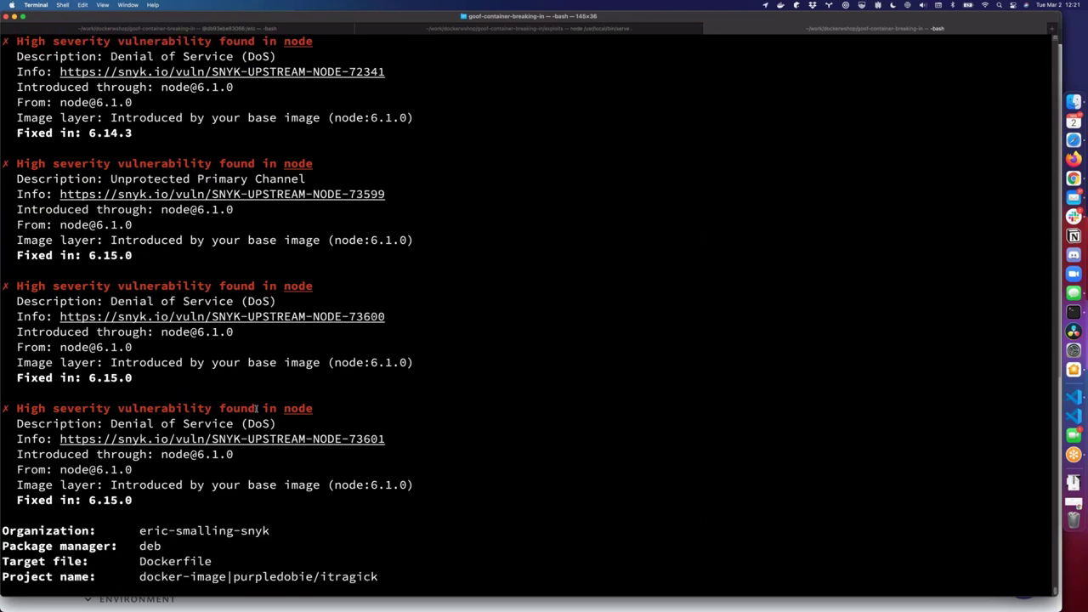
triple_click(219, 484)
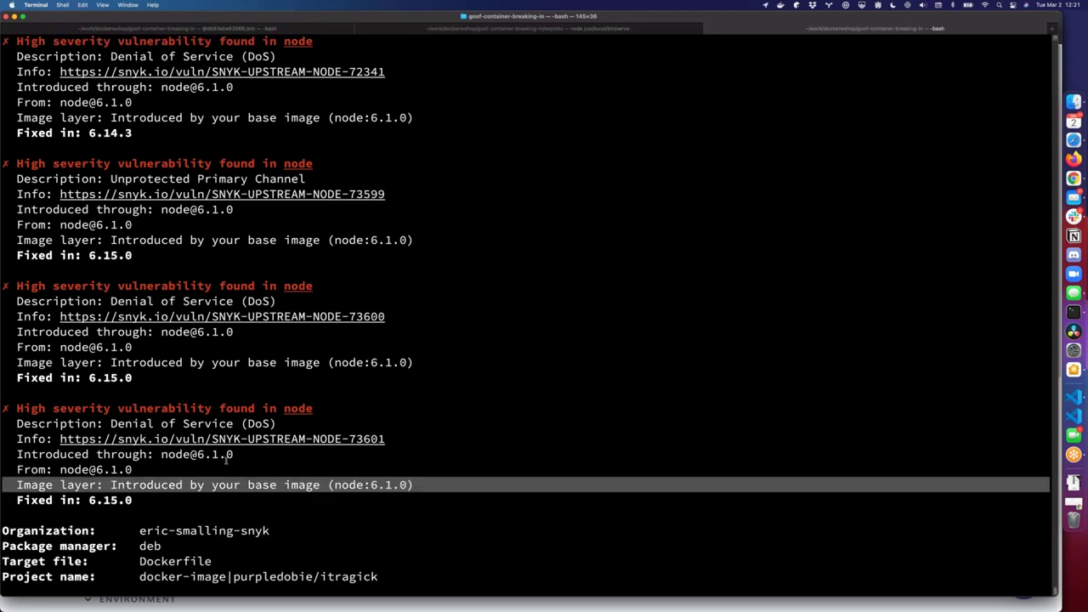
scroll(225, 459, up, 3)
scroll(225, 460, up, 20)
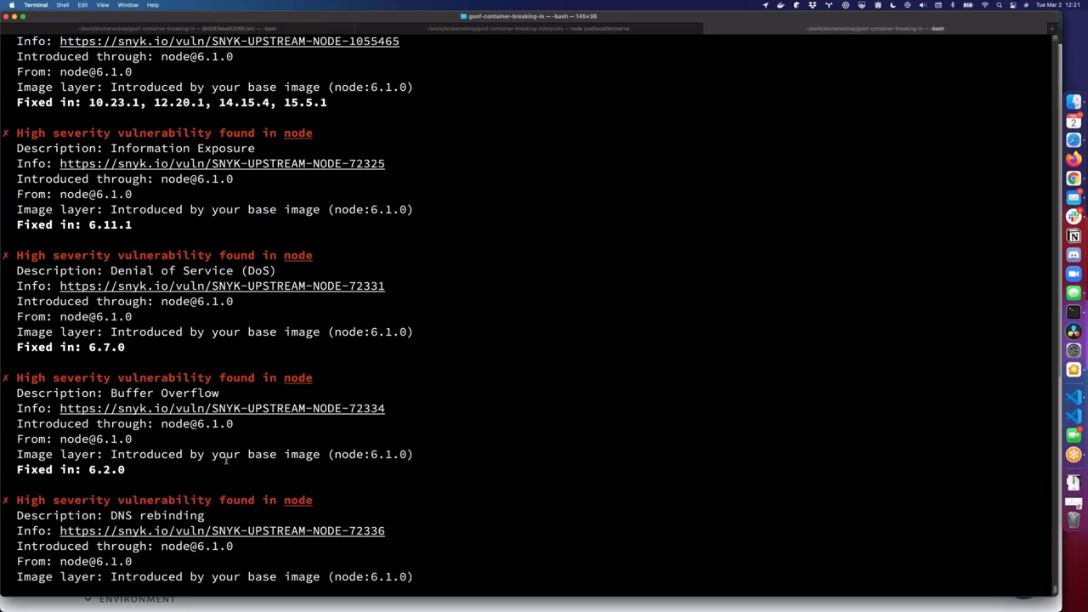
scroll(226, 460, up, 20)
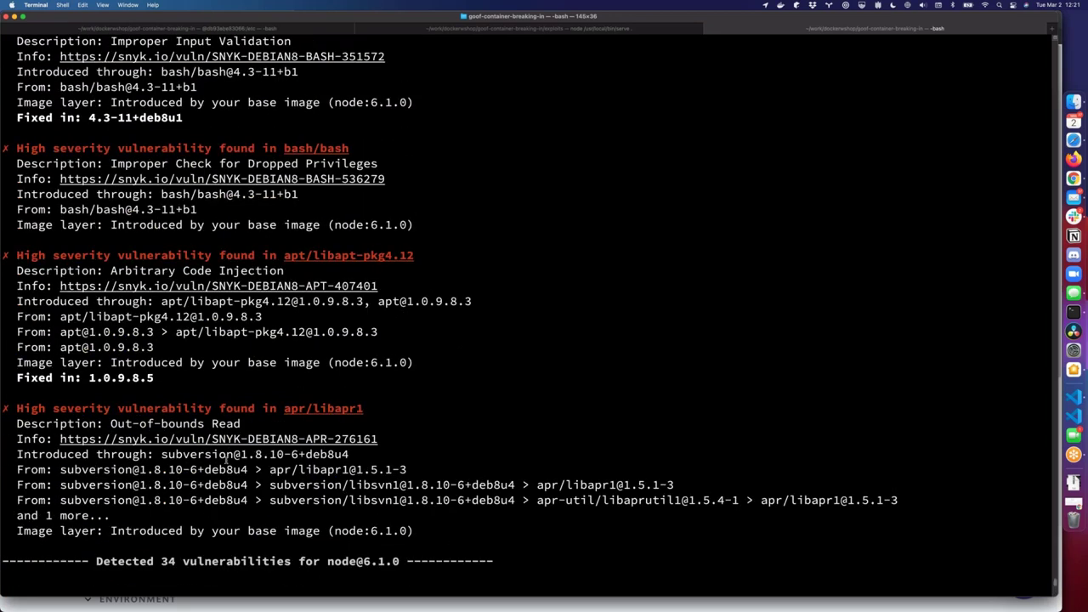
scroll(208, 340, down, 10)
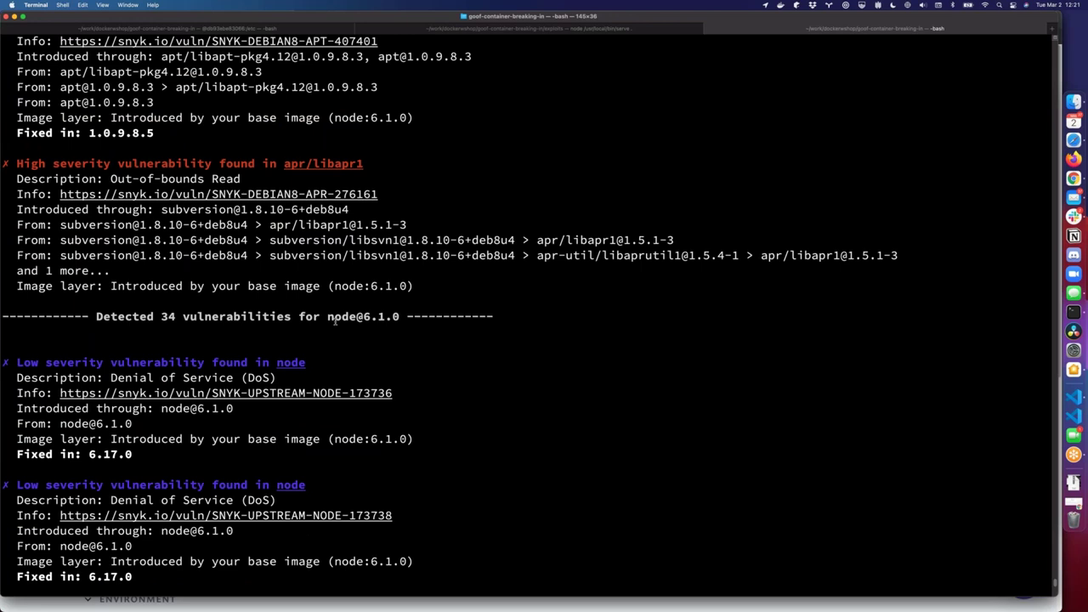
triple_click(336, 320)
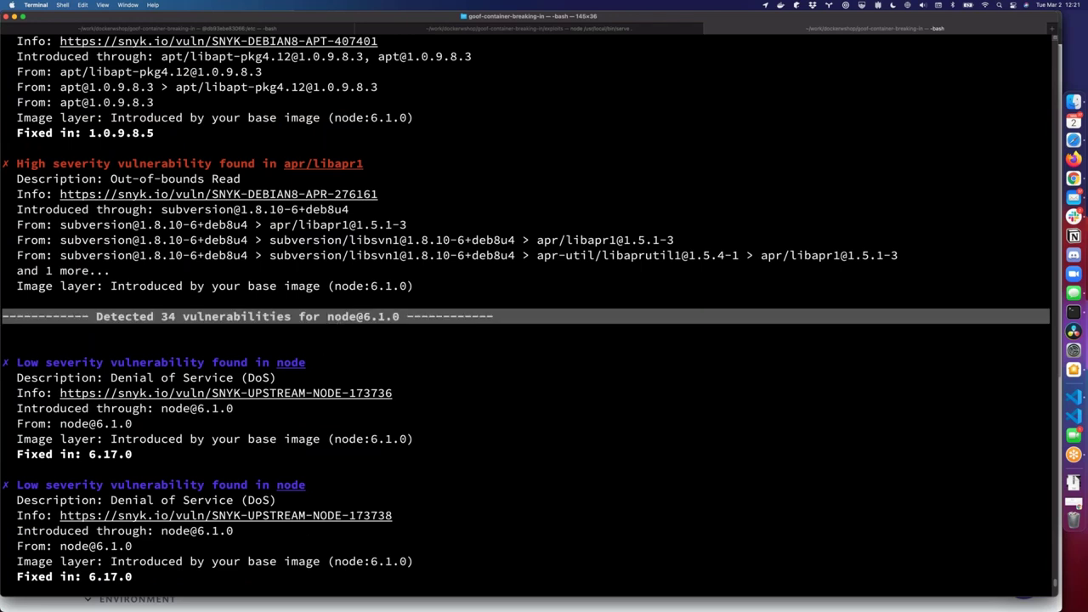
scroll(295, 449, up, 6)
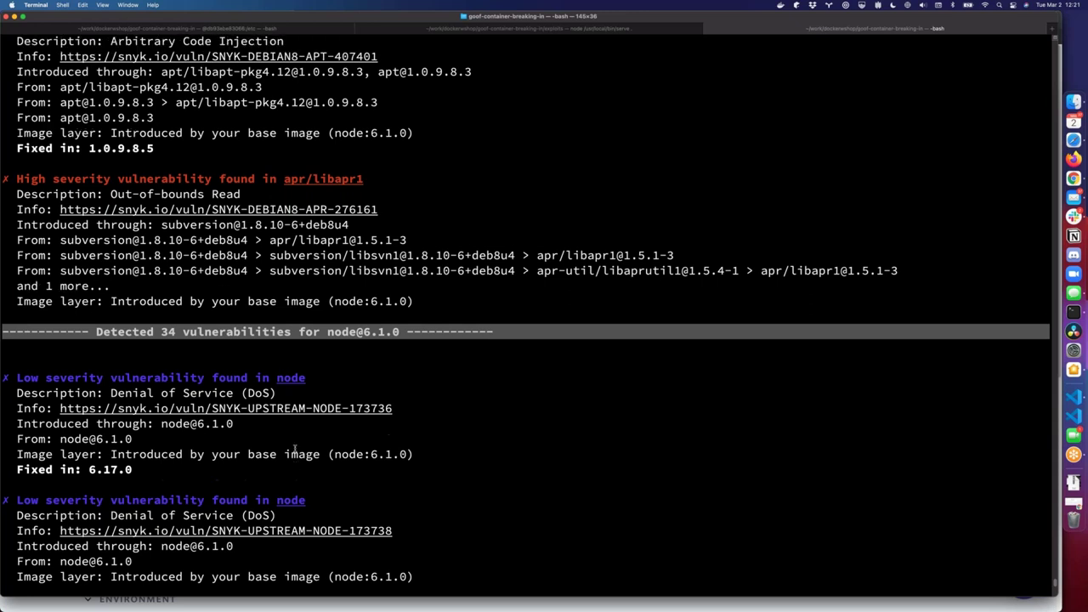
scroll(191, 469, up, 3)
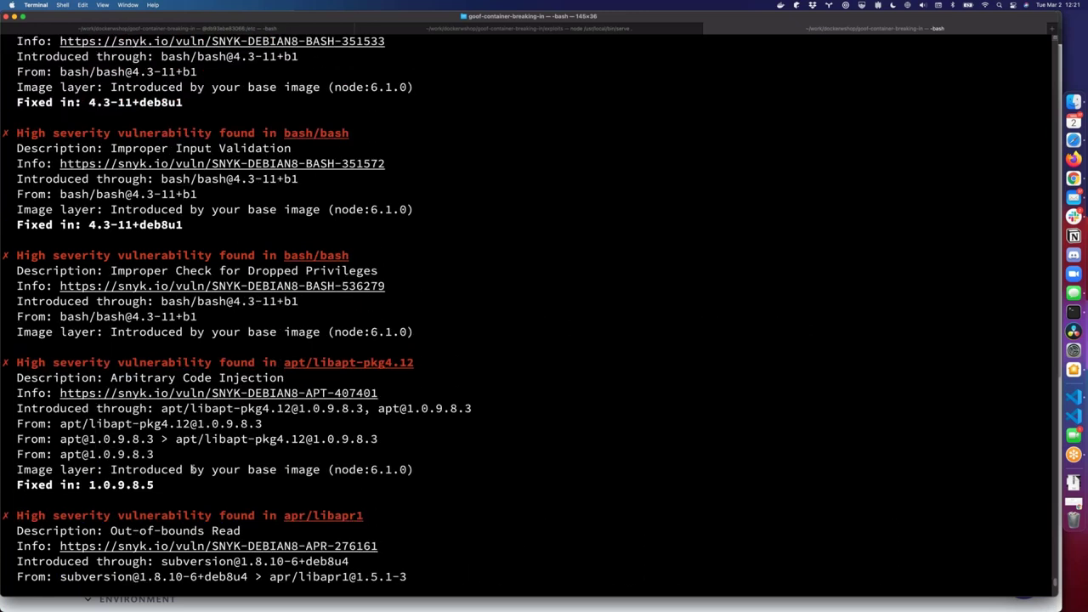
scroll(212, 438, up, 5)
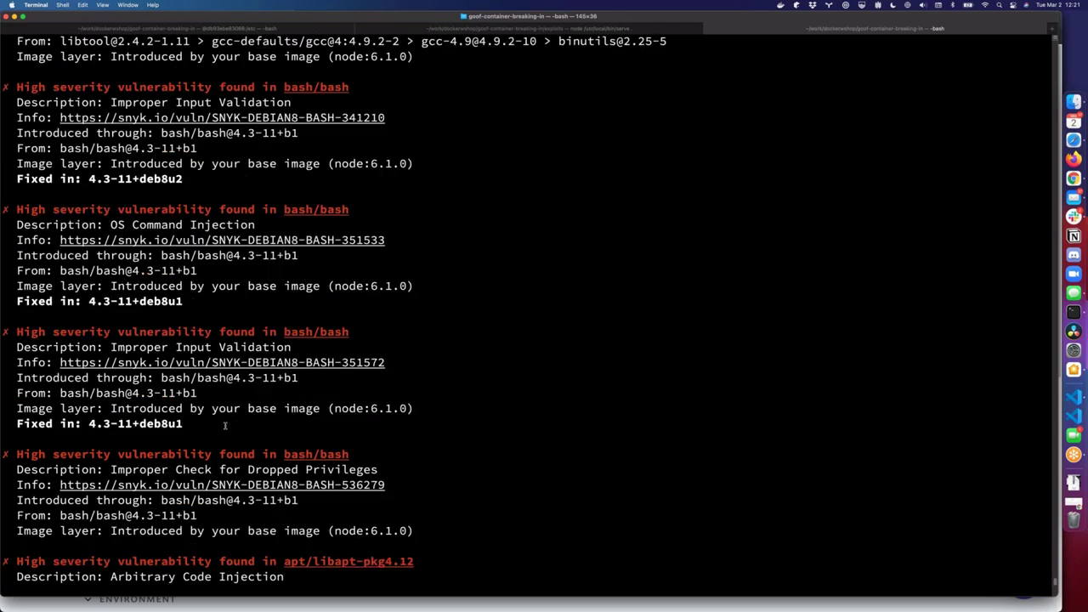
scroll(232, 425, down, 2)
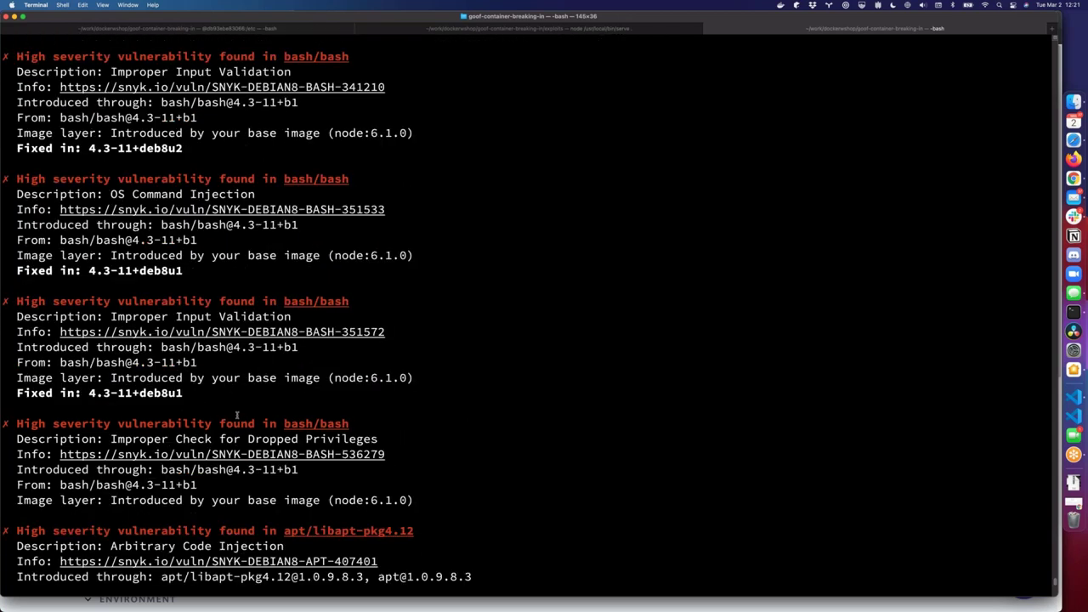
scroll(237, 417, down, 15)
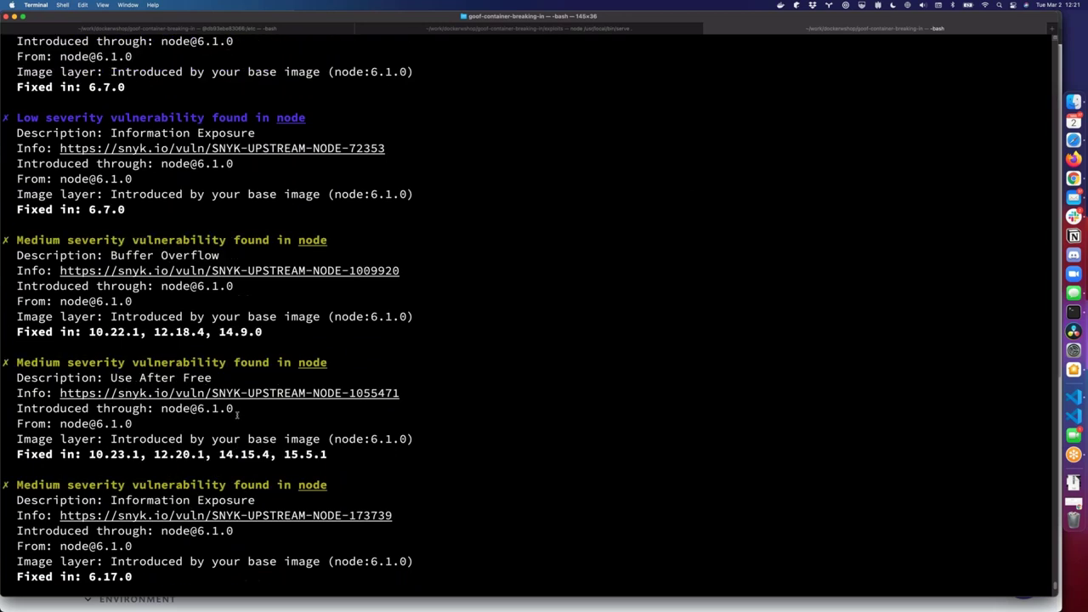
scroll(237, 414, down, 20)
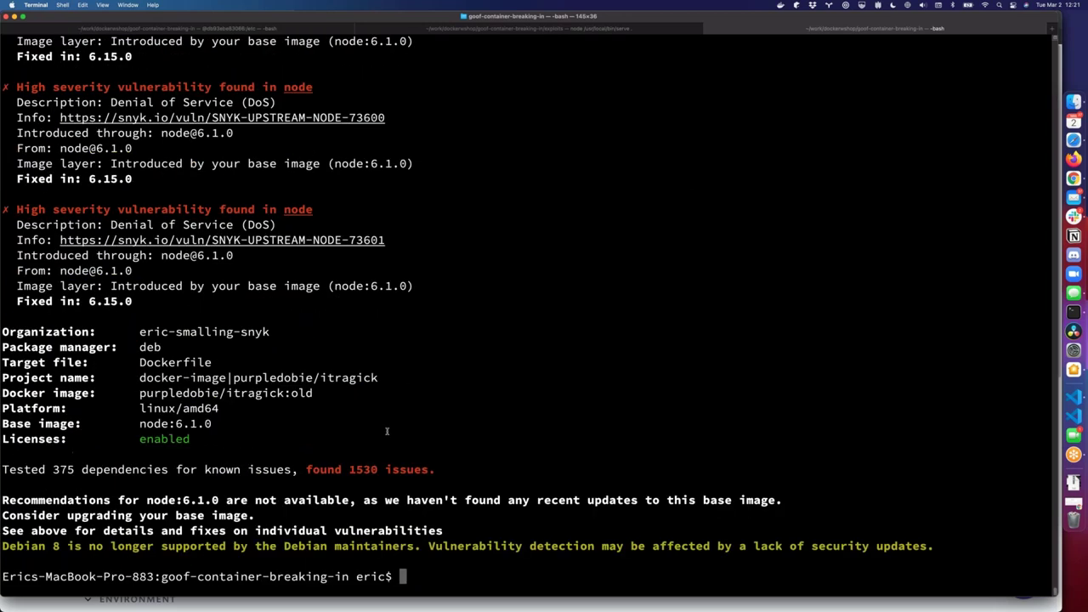
Enter "sync container monitor" at the terminal prompt without running it.
text(sync contain)
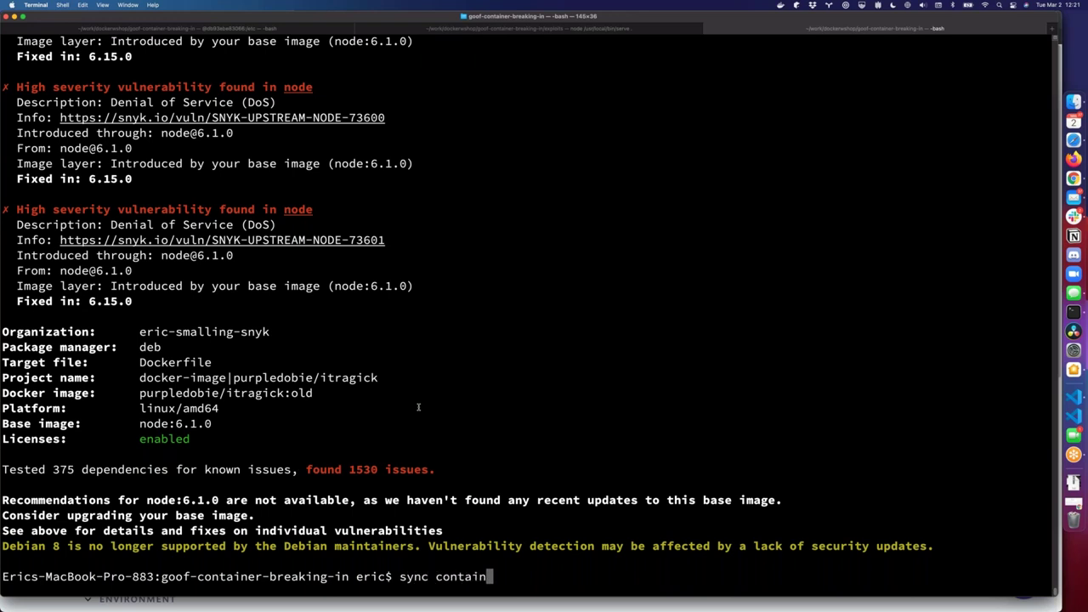
text(er monitor)
key(super+Tab)
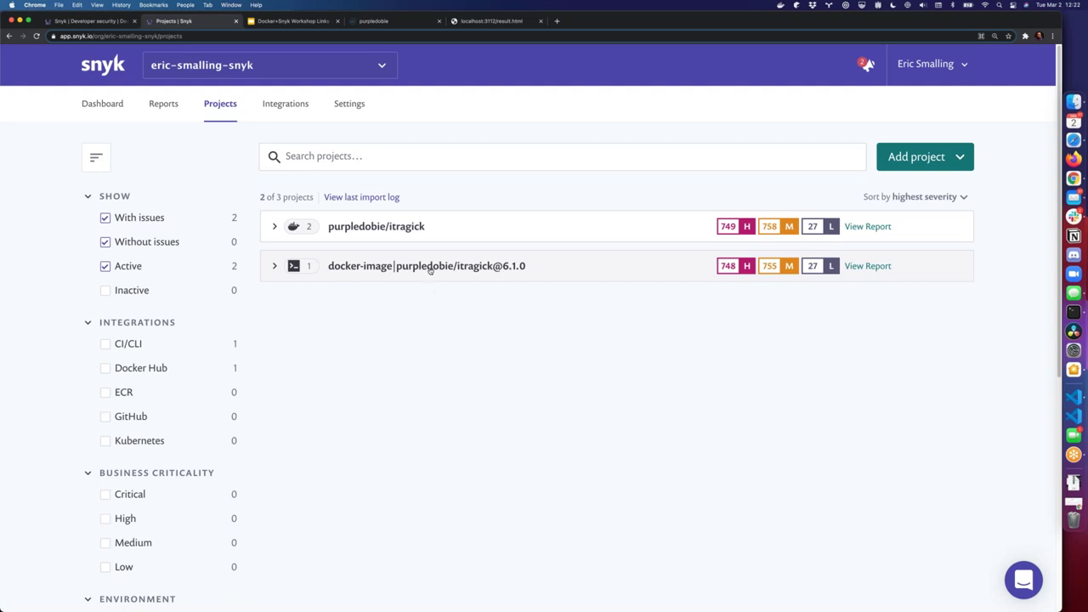
click(274, 267)
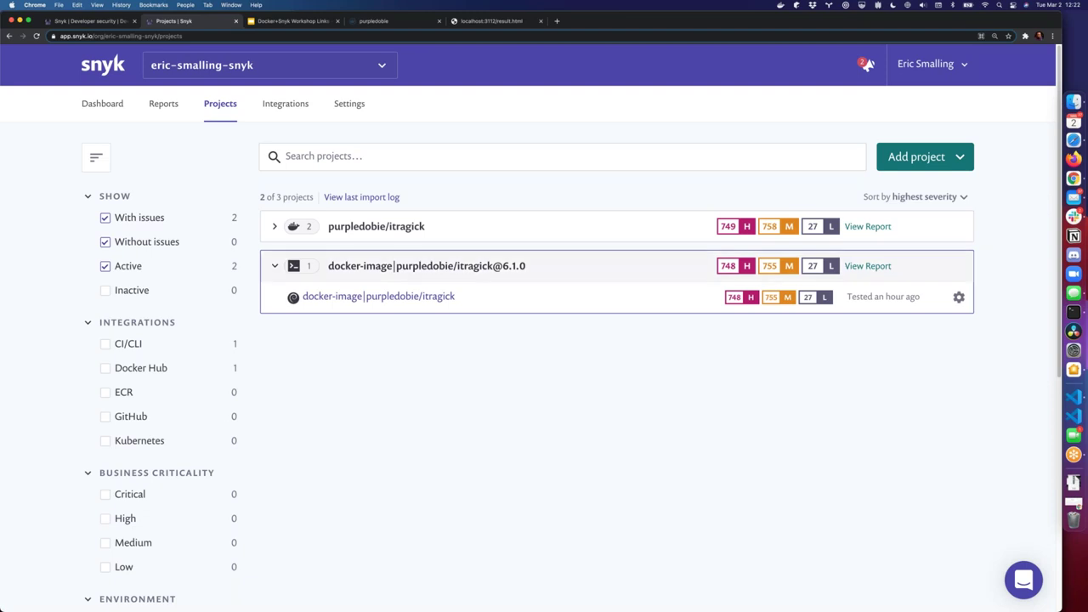
click(441, 299)
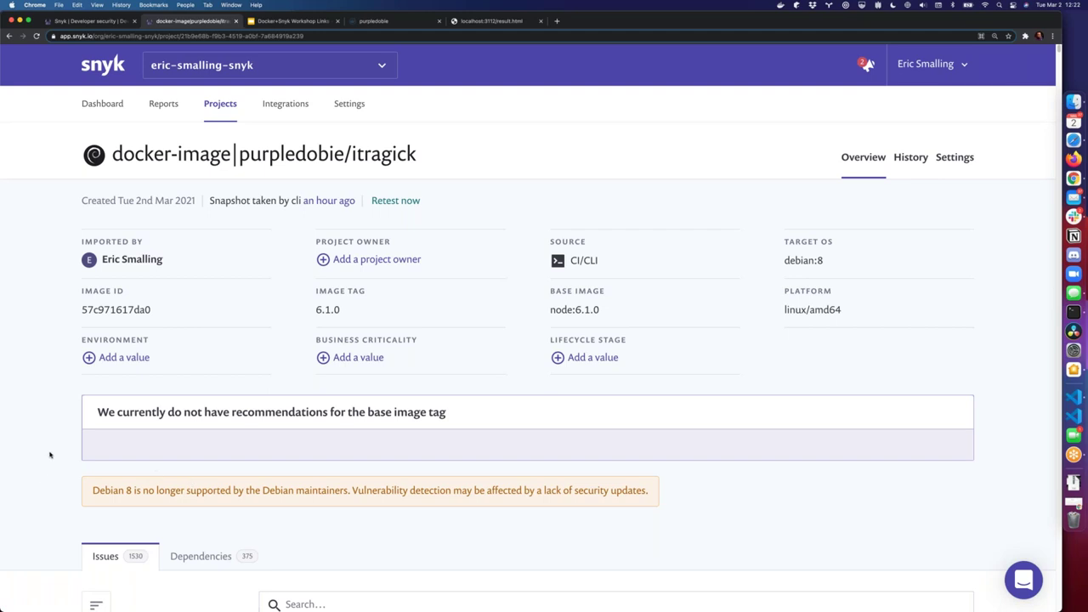
Examine the project's overview details, base image recommendation section and issues list, hiding the issue filters and showing them again.
scroll(50, 454, down, 5)
scroll(50, 454, up, 5)
scroll(146, 445, down, 2)
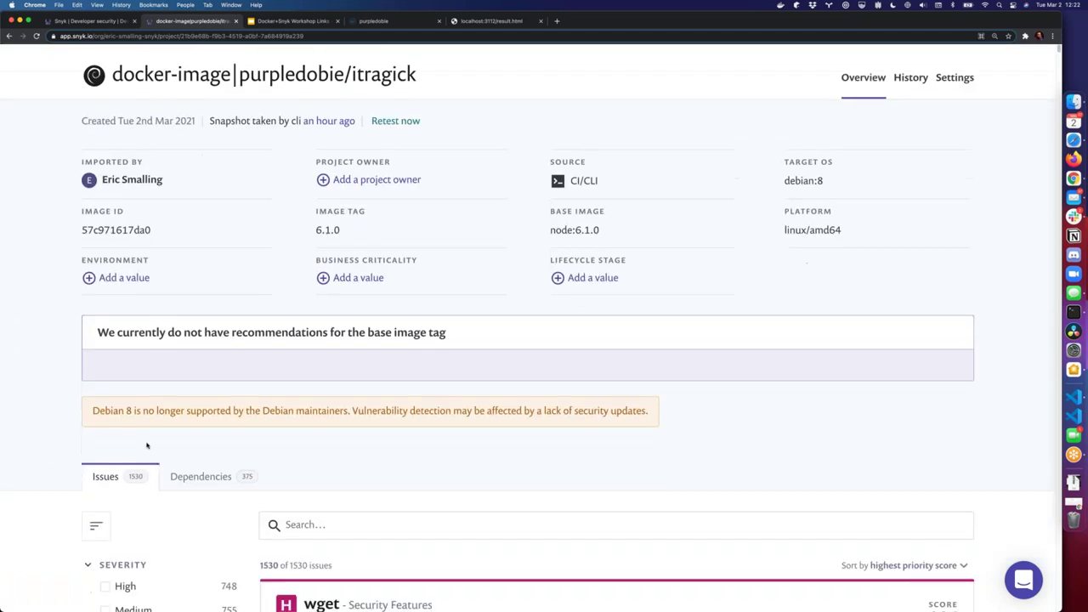
scroll(146, 446, down, 3)
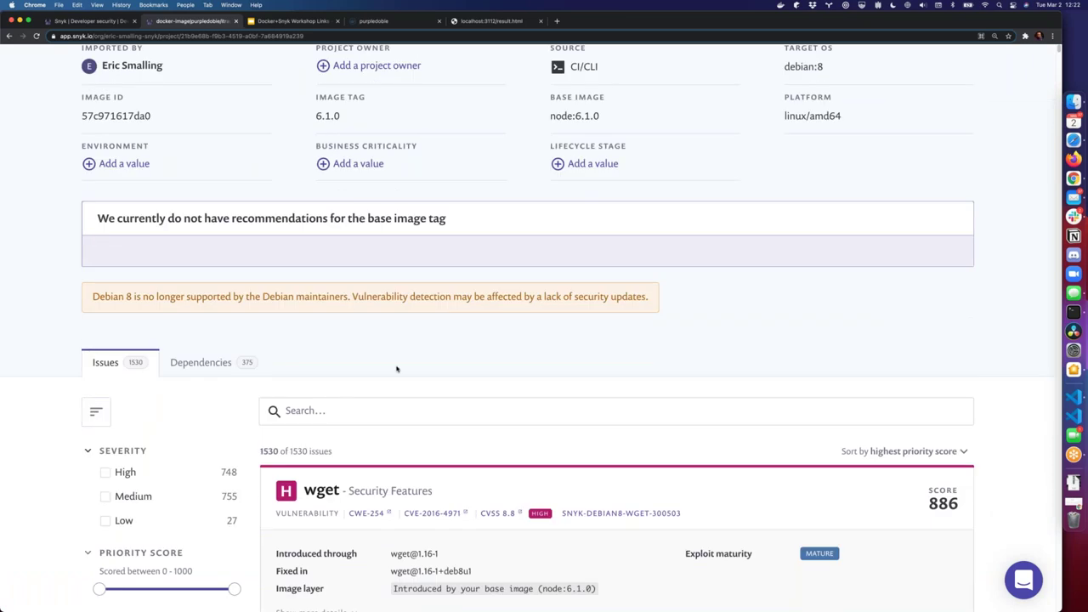
scroll(351, 359, down, 1)
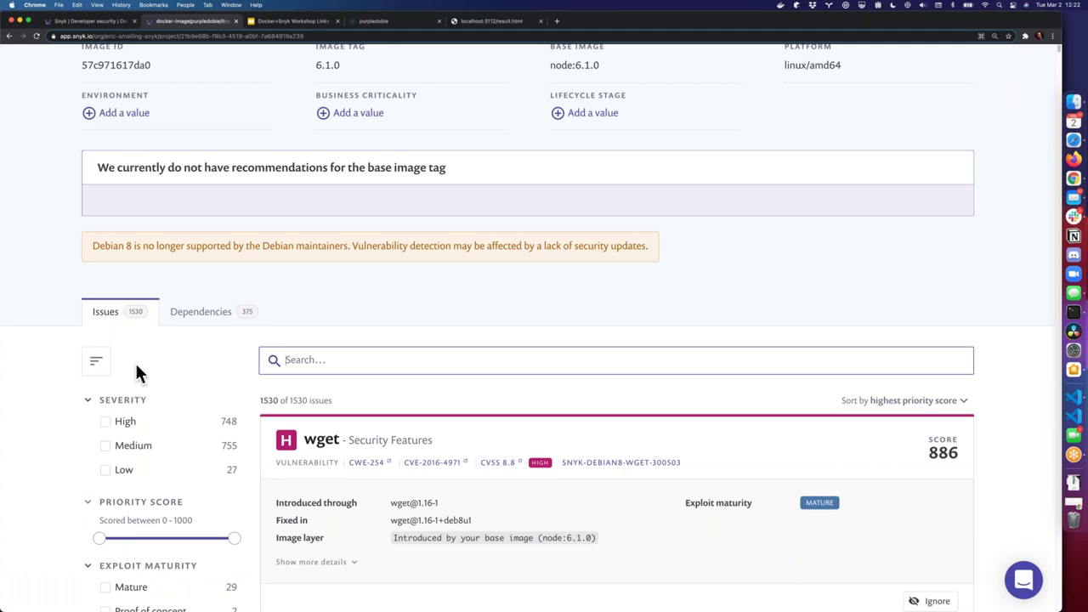
click(95, 364)
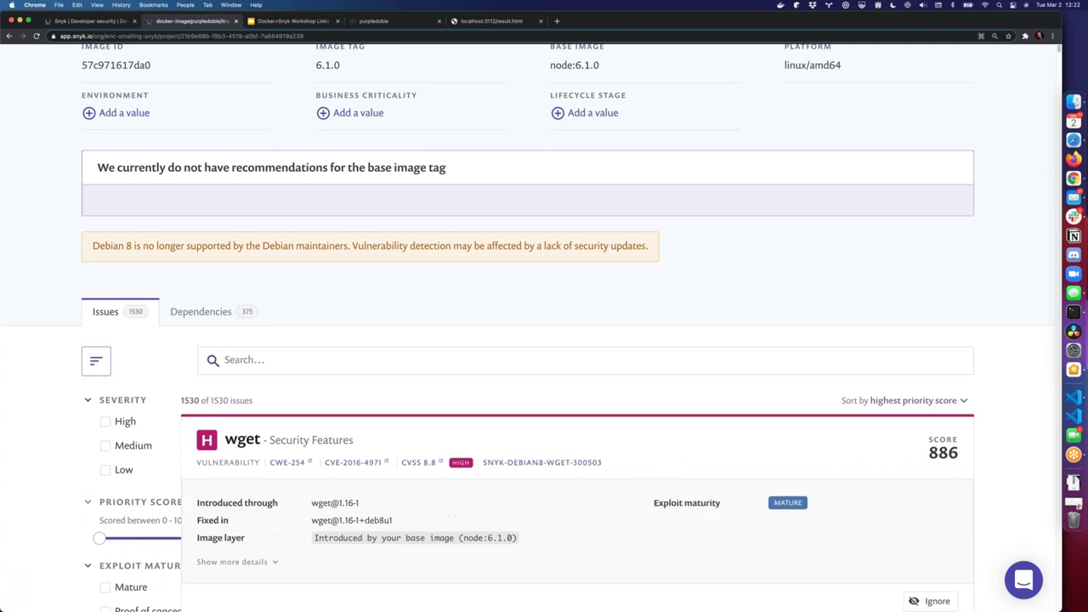
click(94, 374)
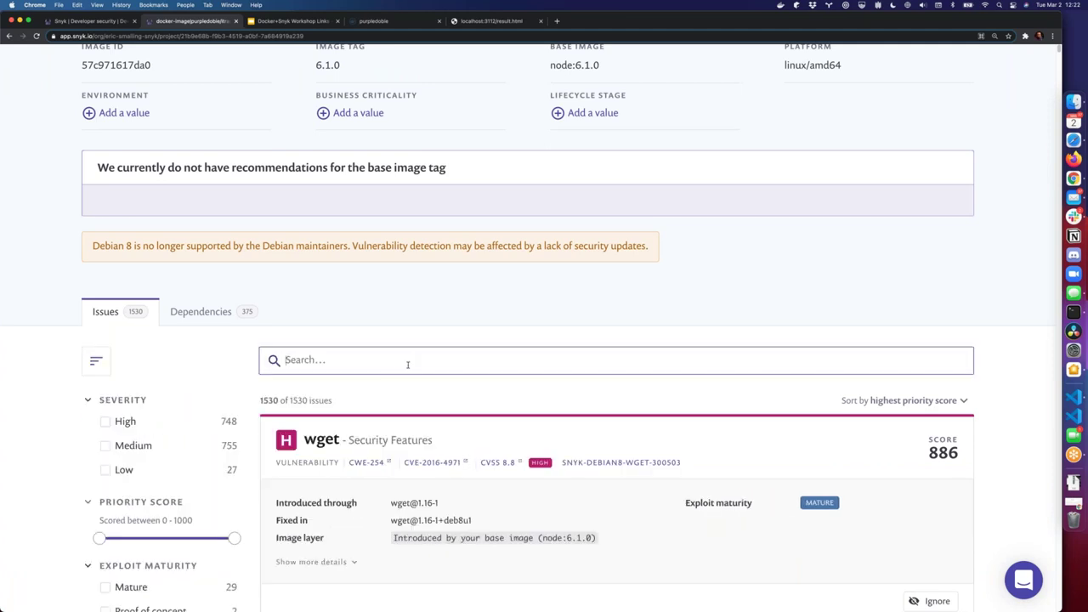
scroll(439, 400, down, 1)
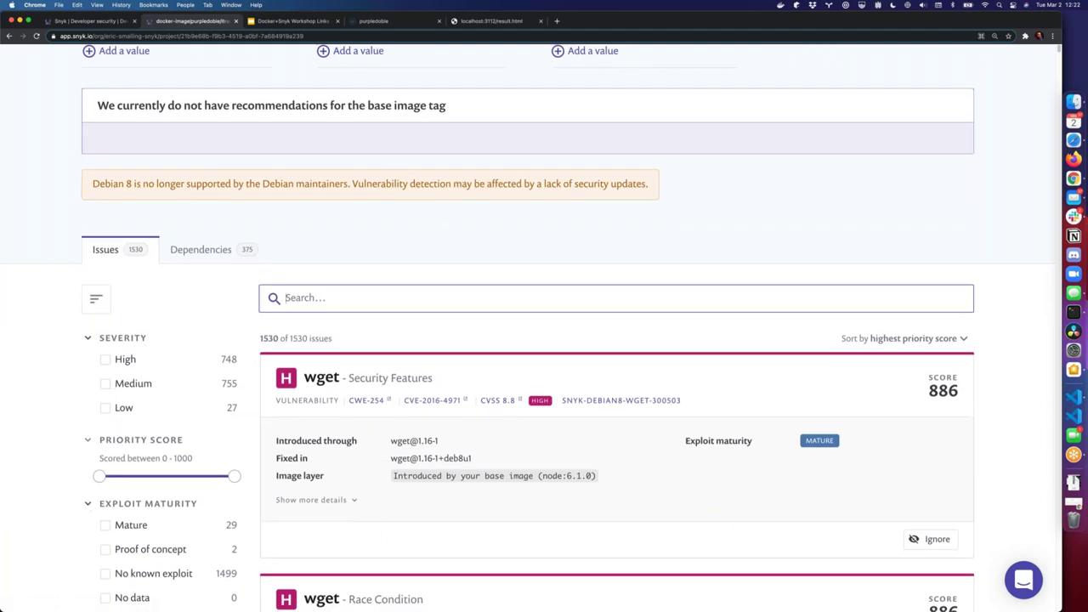
scroll(239, 388, up, 5)
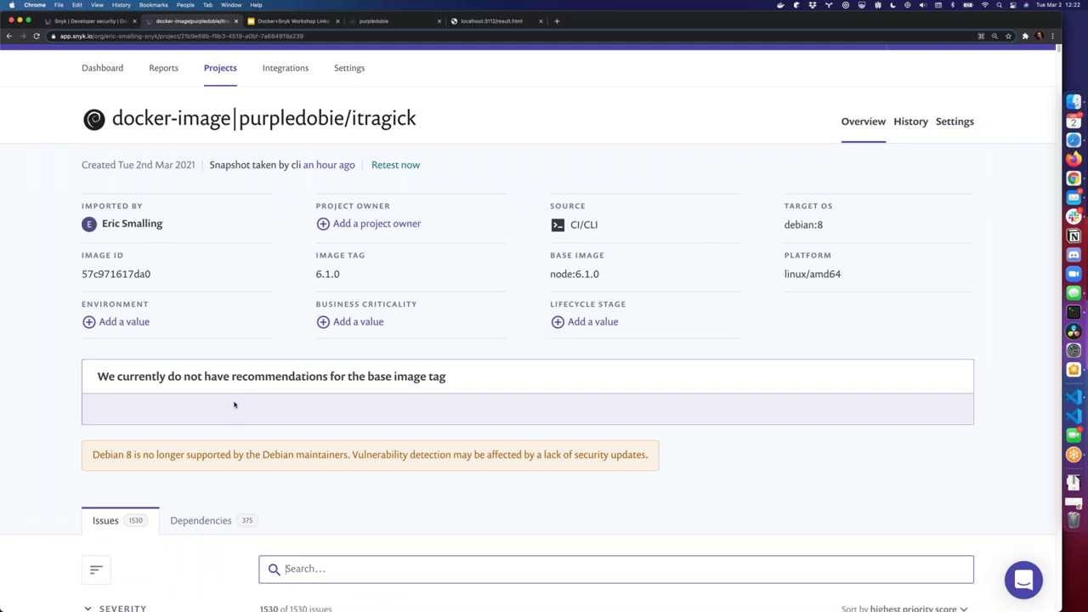
scroll(132, 271, down, 5)
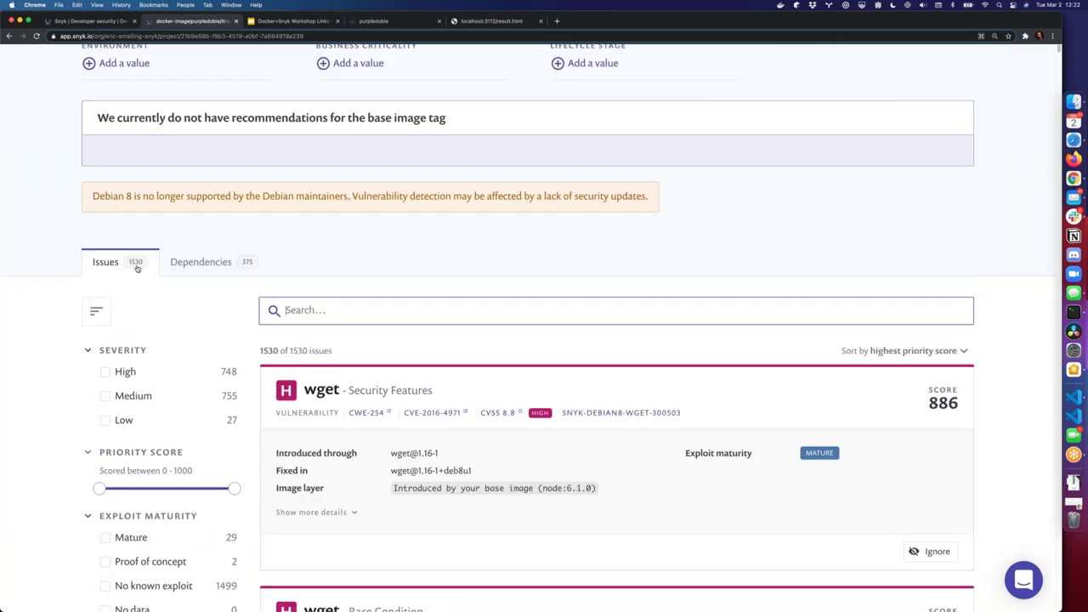
Filter the project's issues to High severity, search them for "ImageMa" and inspect the first result's priority score.
click(106, 372)
click(335, 310)
text(ImageMa)
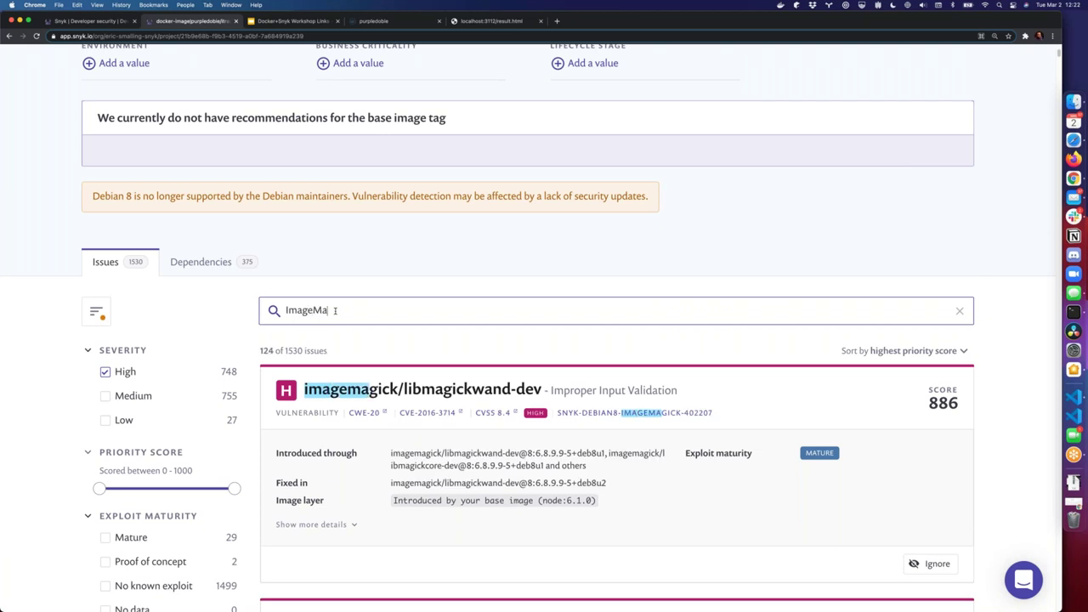
scroll(687, 390, down, 3)
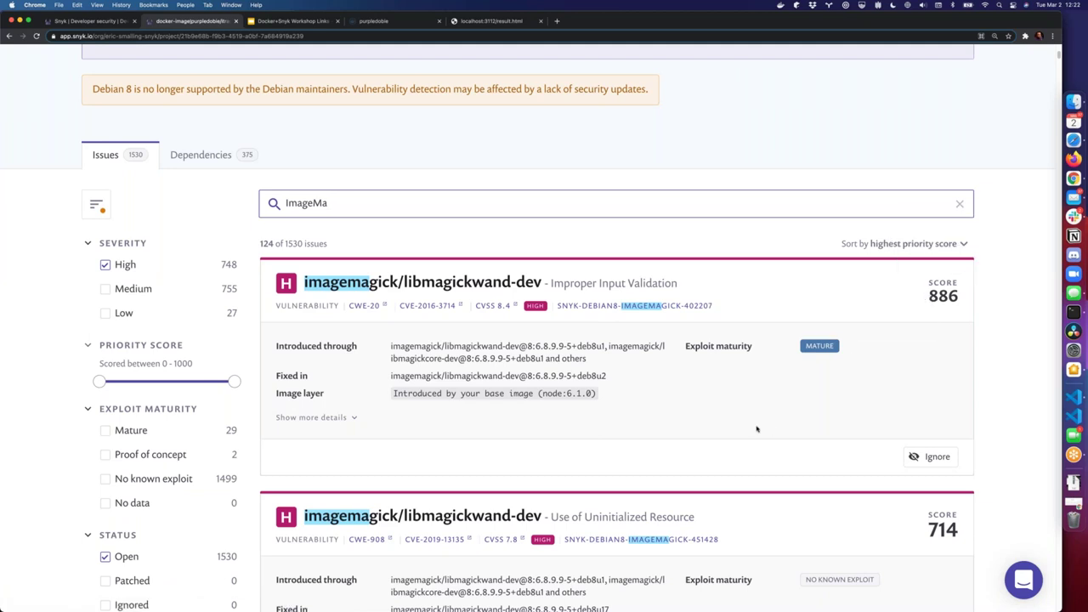
scroll(757, 429, down, 3)
mouse_move(944, 161)
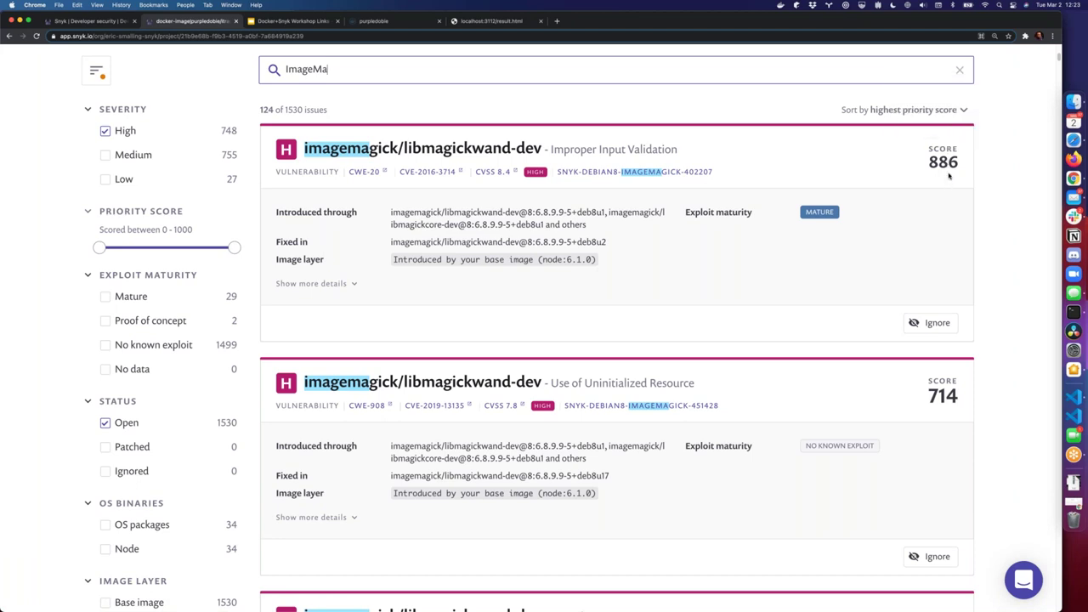
Expand the first ImageMagick result's details and examine its paths, security information, overview and fixed-in version, highlighting that version number.
mouse_move(820, 211)
click(352, 285)
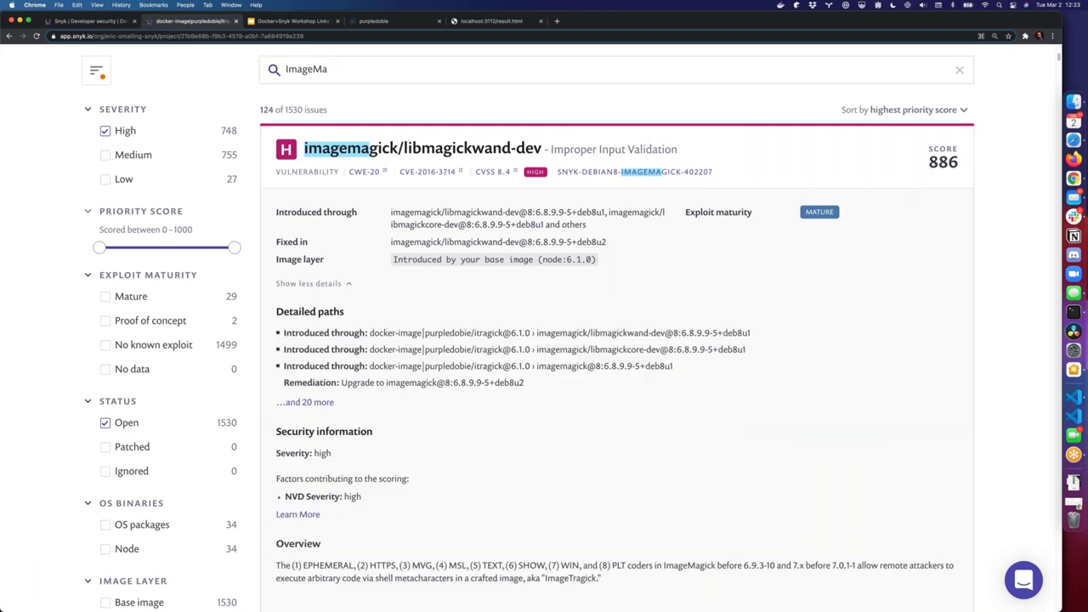
scroll(420, 498, down, 1)
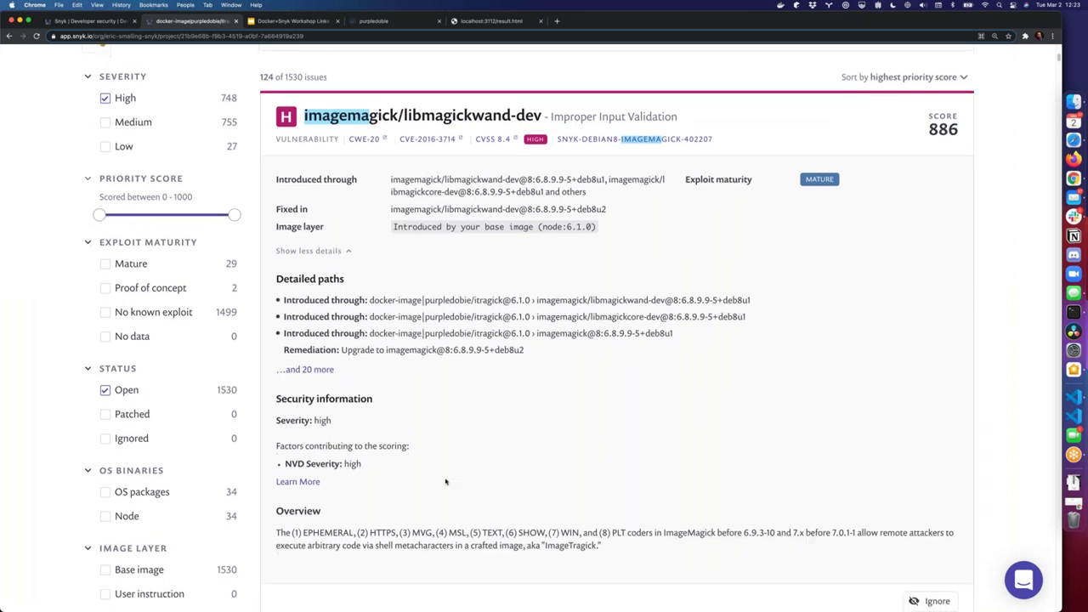
scroll(459, 472, down, 1)
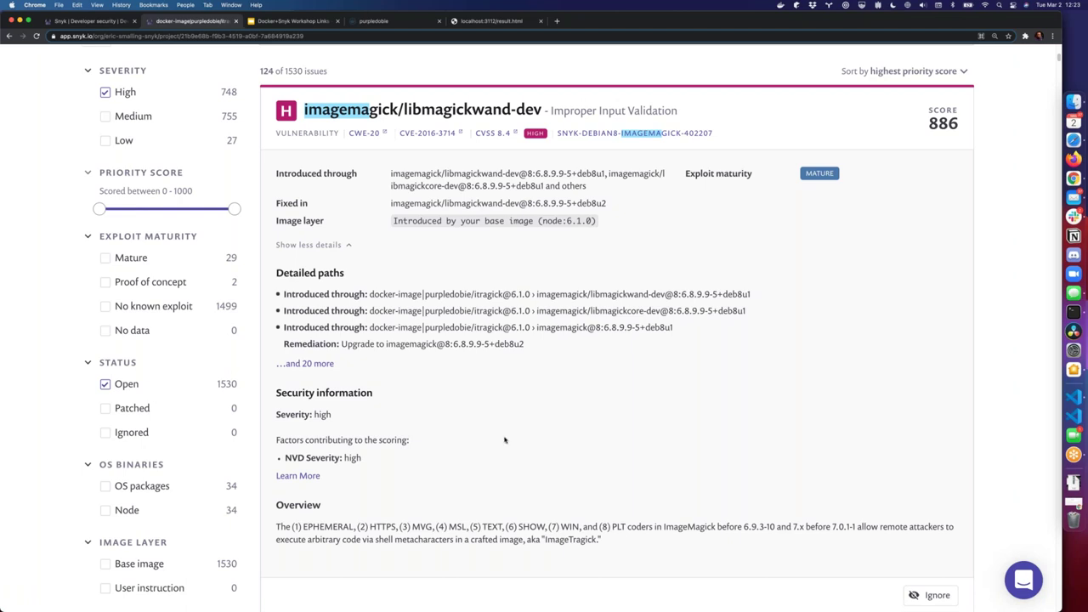
scroll(553, 380, down, 1)
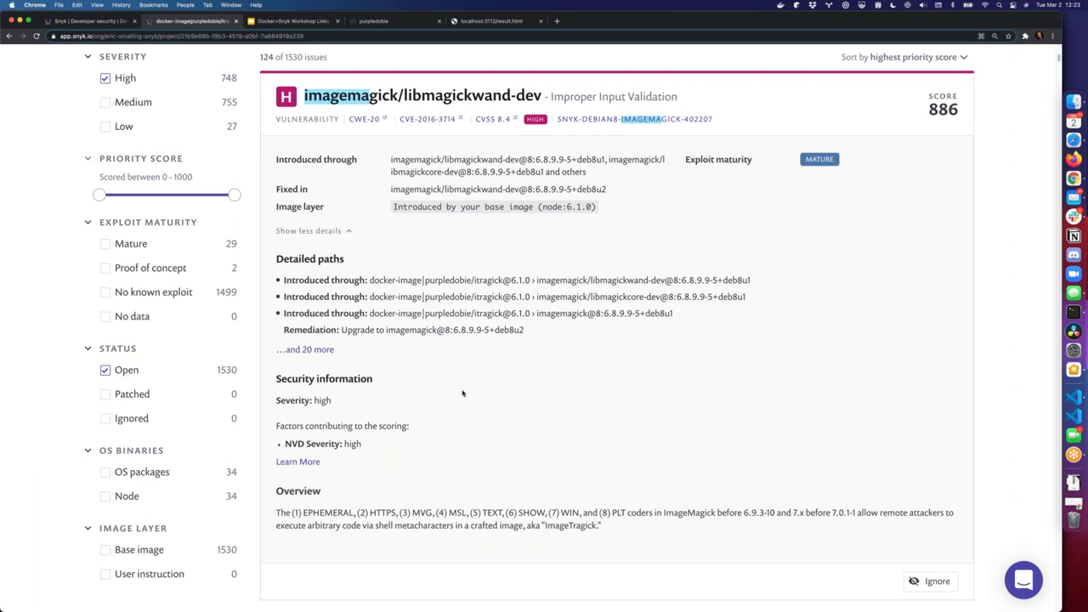
scroll(465, 391, down, 1)
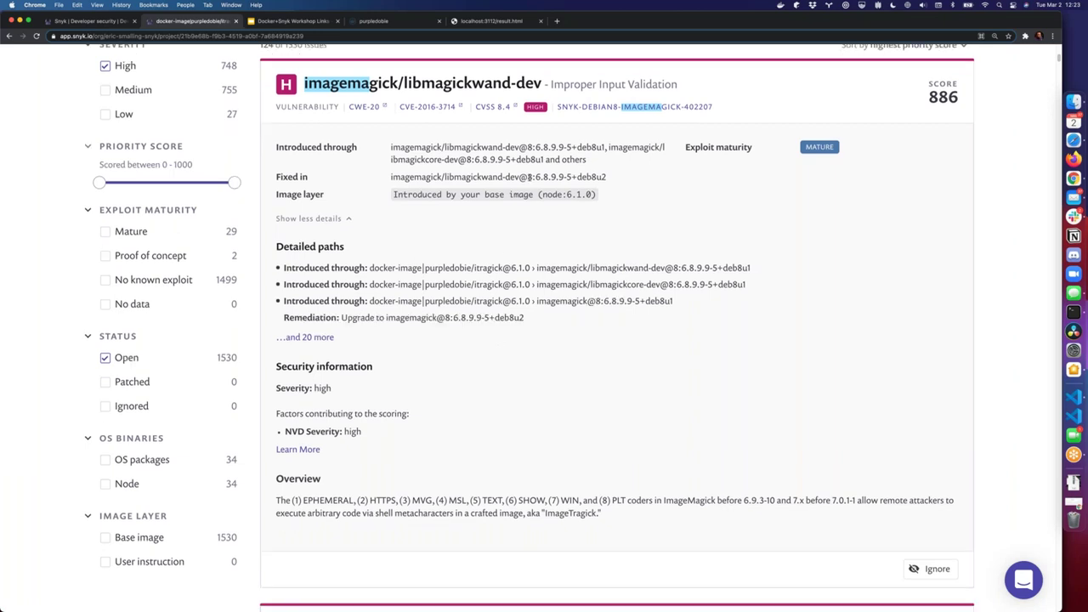
drag(528, 176, 610, 180)
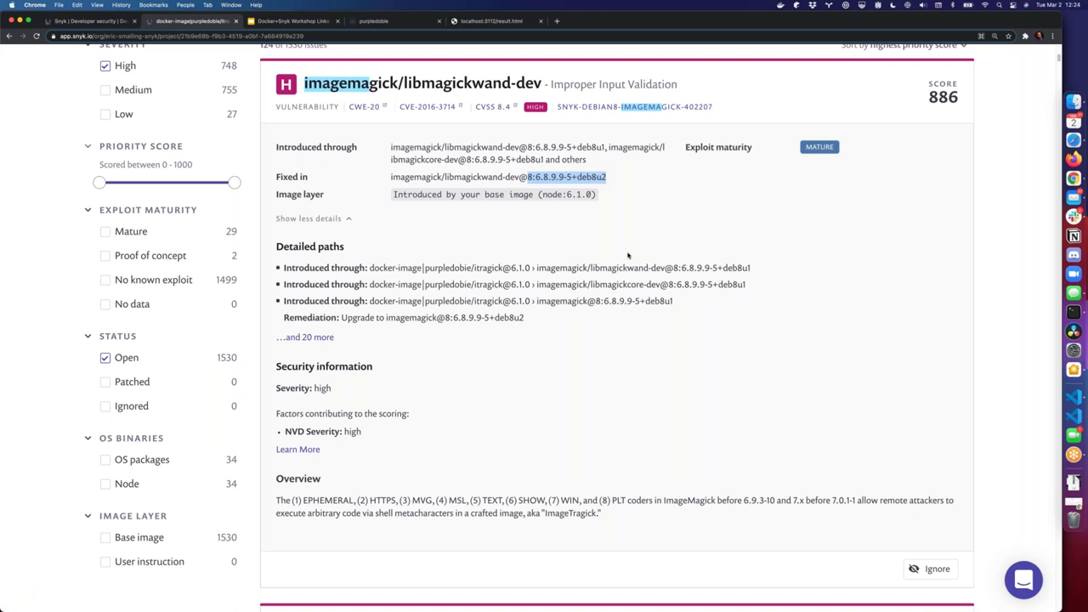
scroll(595, 257, up, 5)
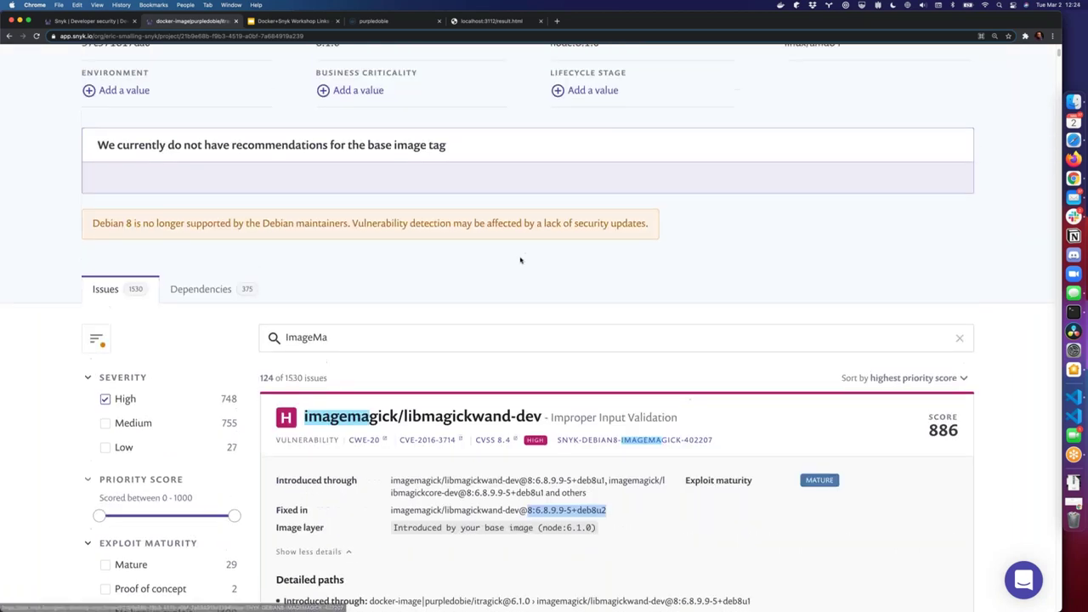
scroll(510, 255, up, 4)
Switch to Terminal and review the high severity node vulnerabilities and their fixed-in versions in the scan output.
key(super+Tab)
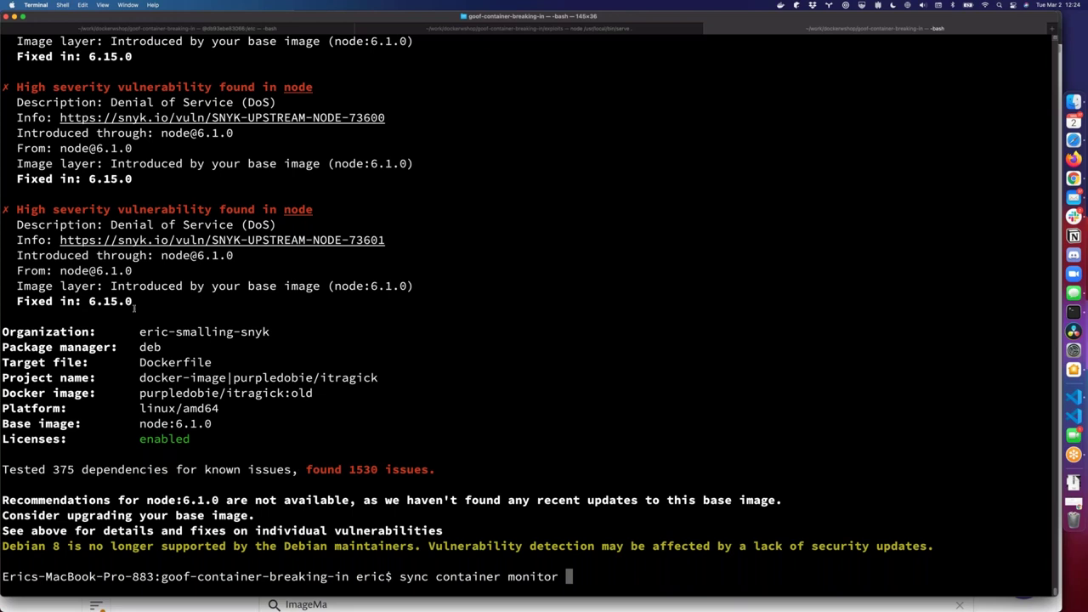
scroll(134, 293, up, 10)
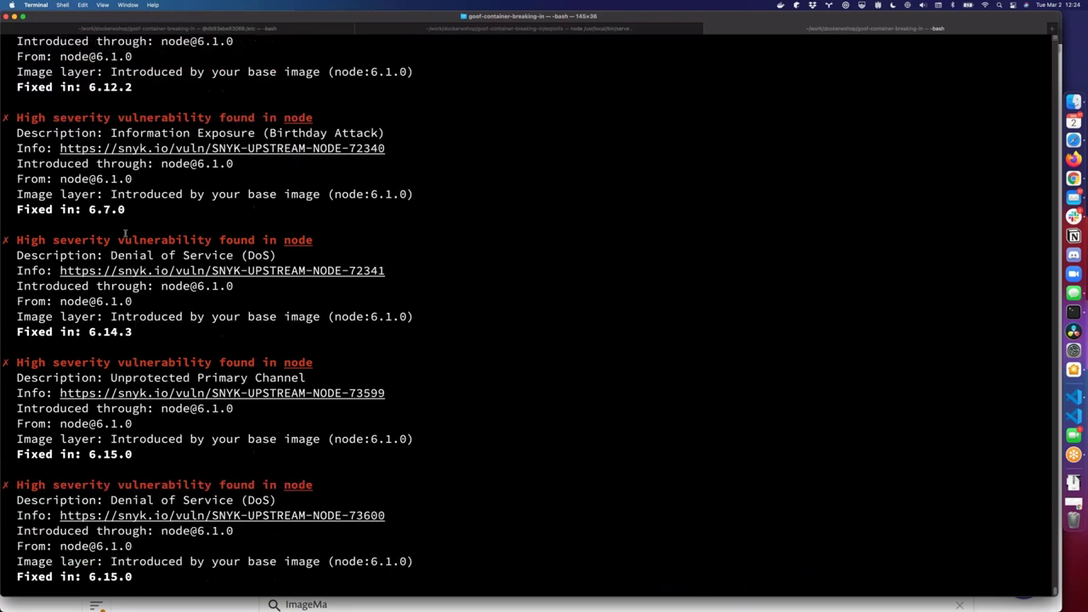
scroll(123, 233, up, 6)
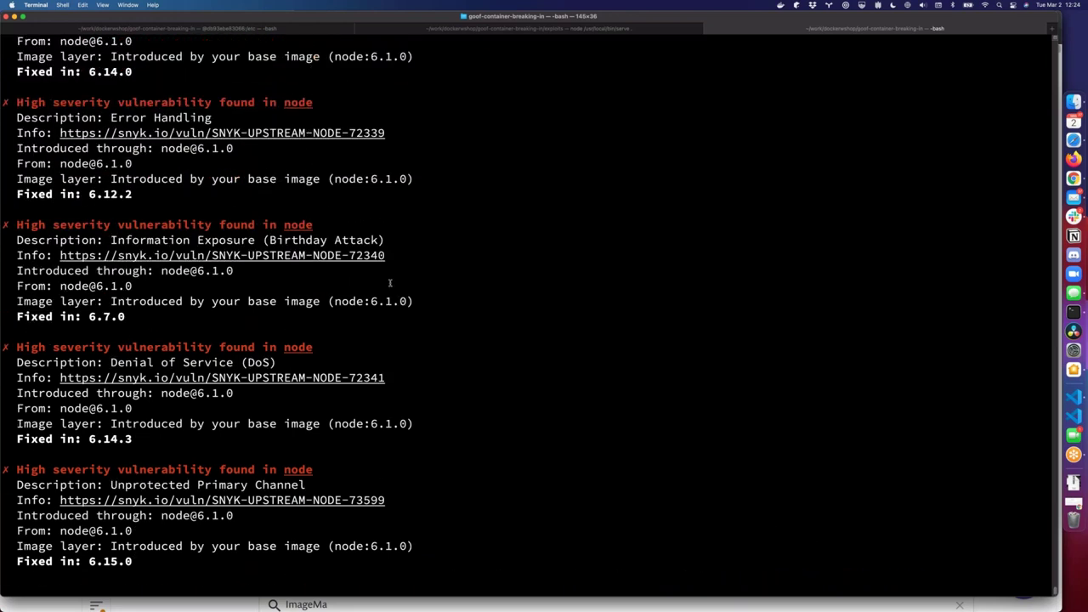
scroll(238, 255, up, 9)
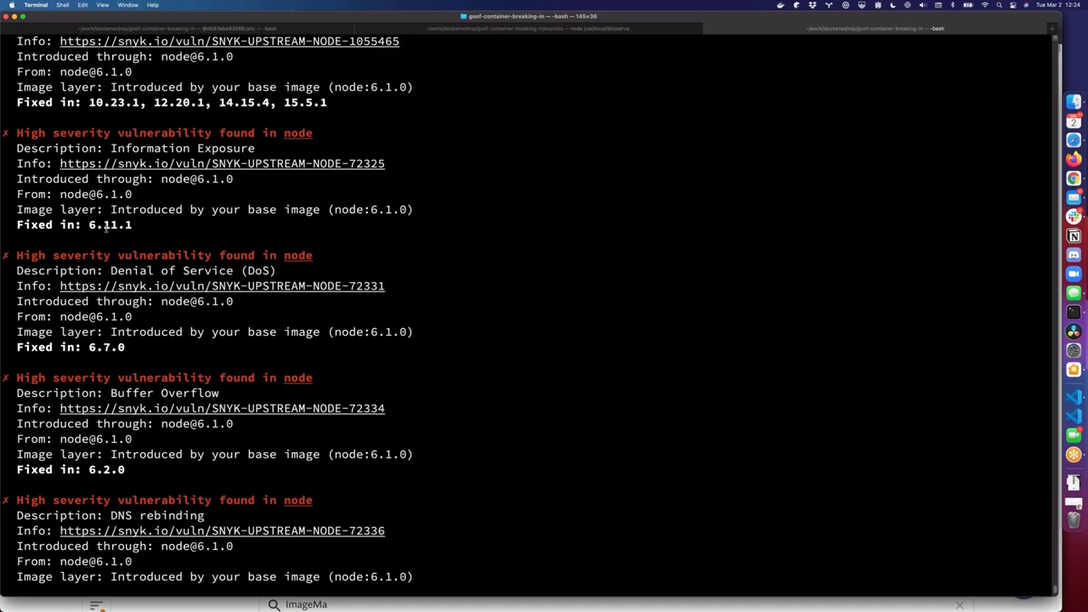
scroll(106, 226, up, 4)
scroll(175, 348, down, 20)
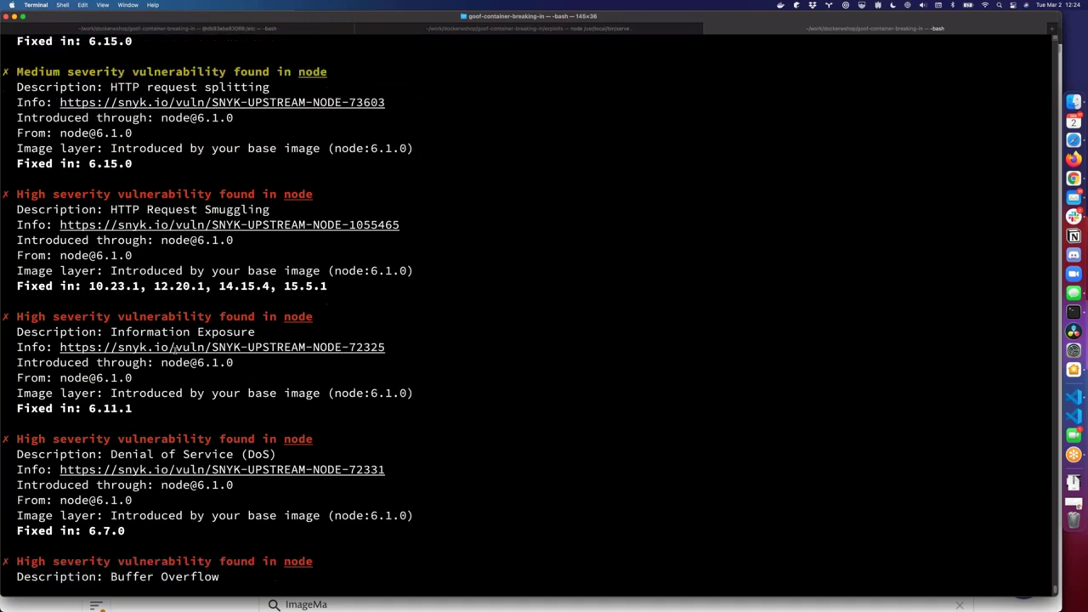
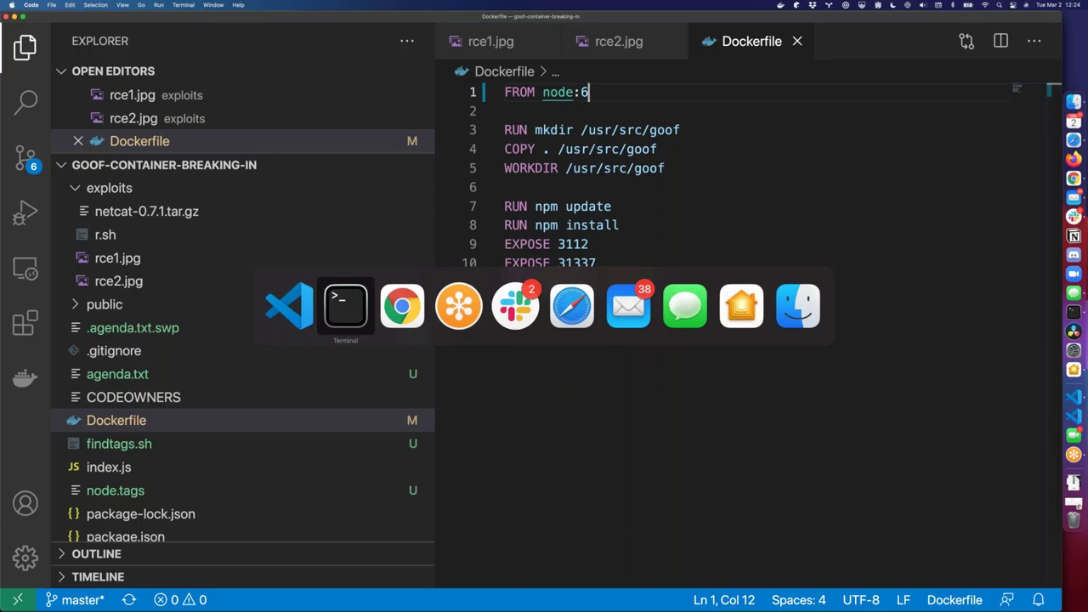
key(Up)
key(Down)
key(ctrl+r)
text(bui)
key(Right)
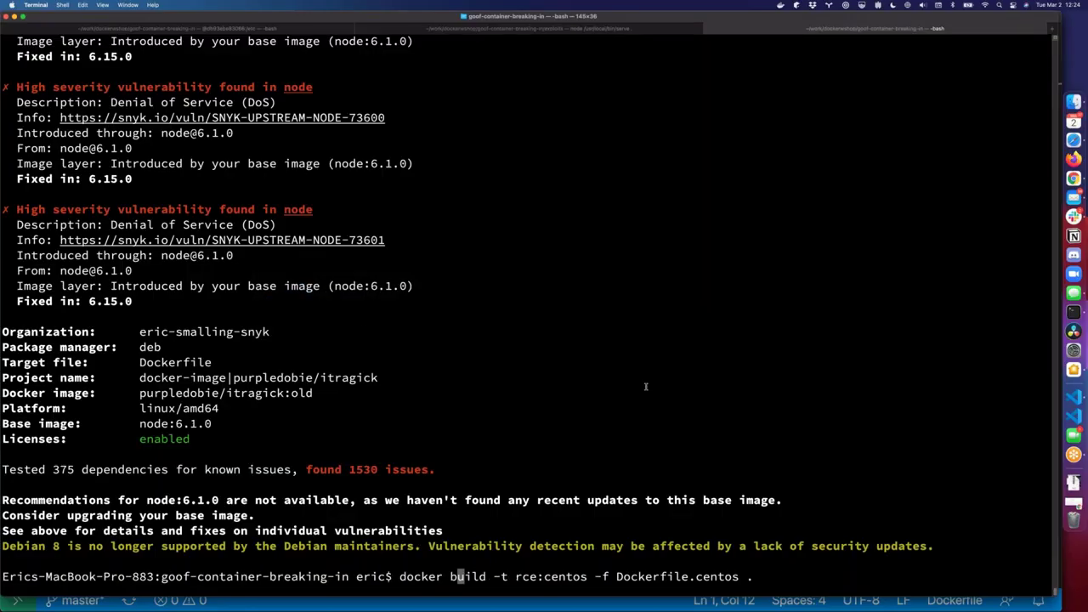
key(Right)
key(Right)
key(Right)
key(Right)
key(Right)
key(Right)
key(Right)
key(Right)
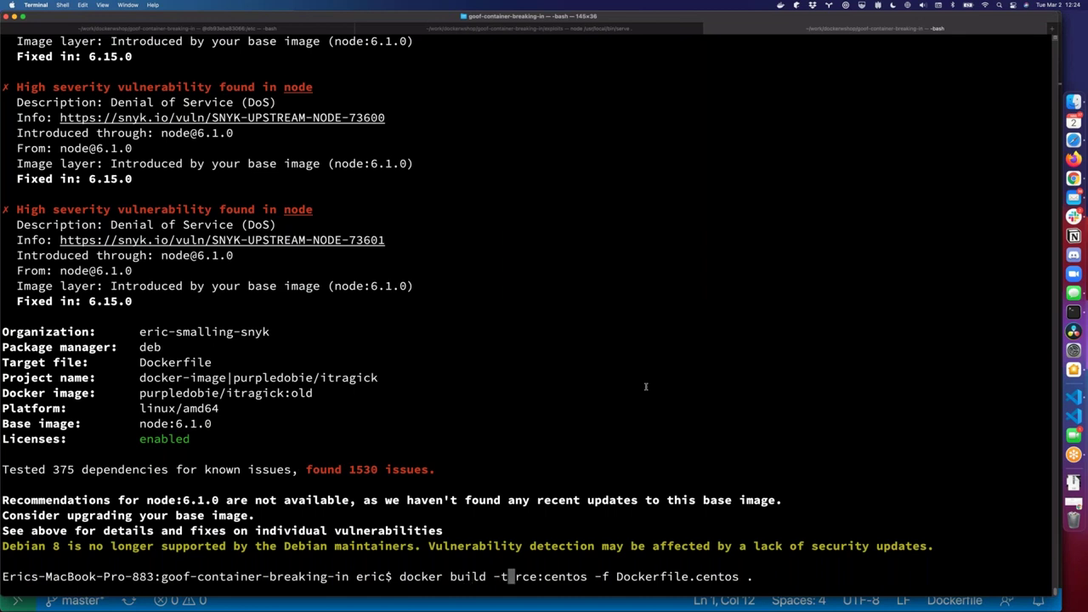
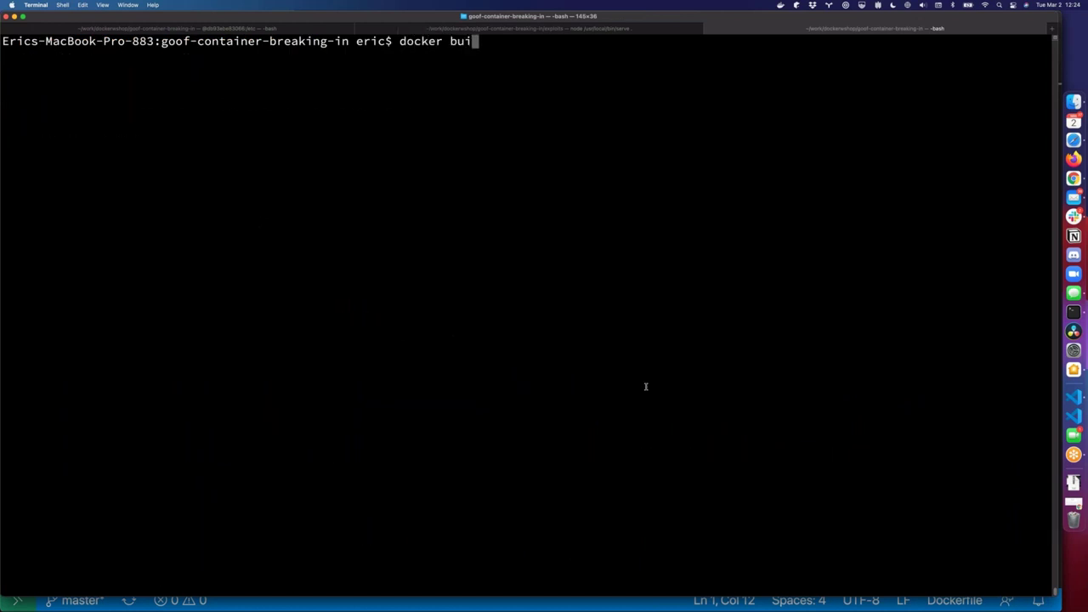
Enter "docker build -t" at the cleared terminal prompt without giving an image tag.
text(-t p)
key(BackSpace)
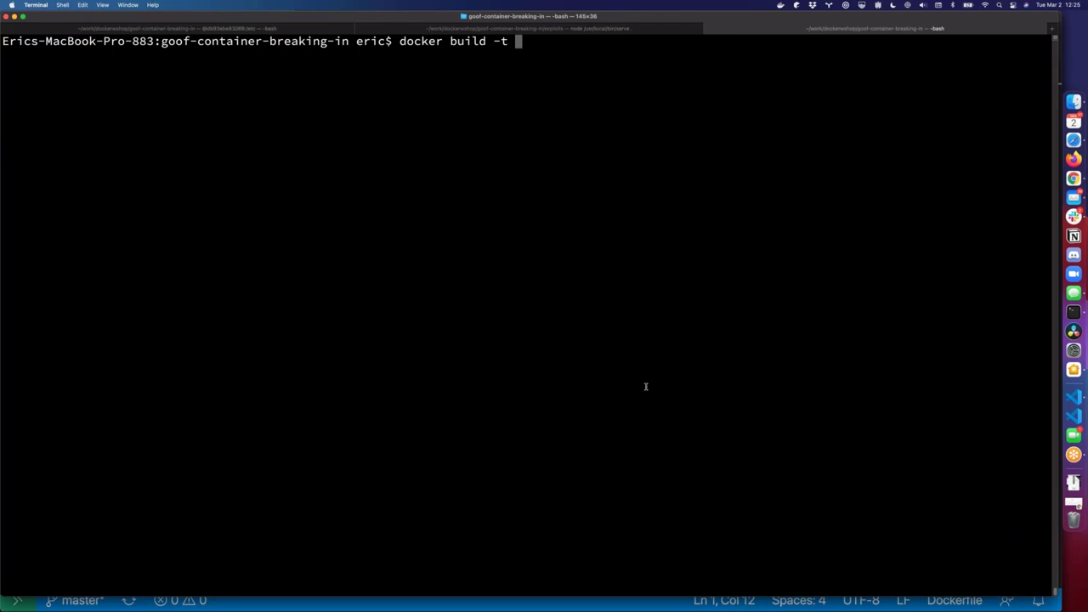
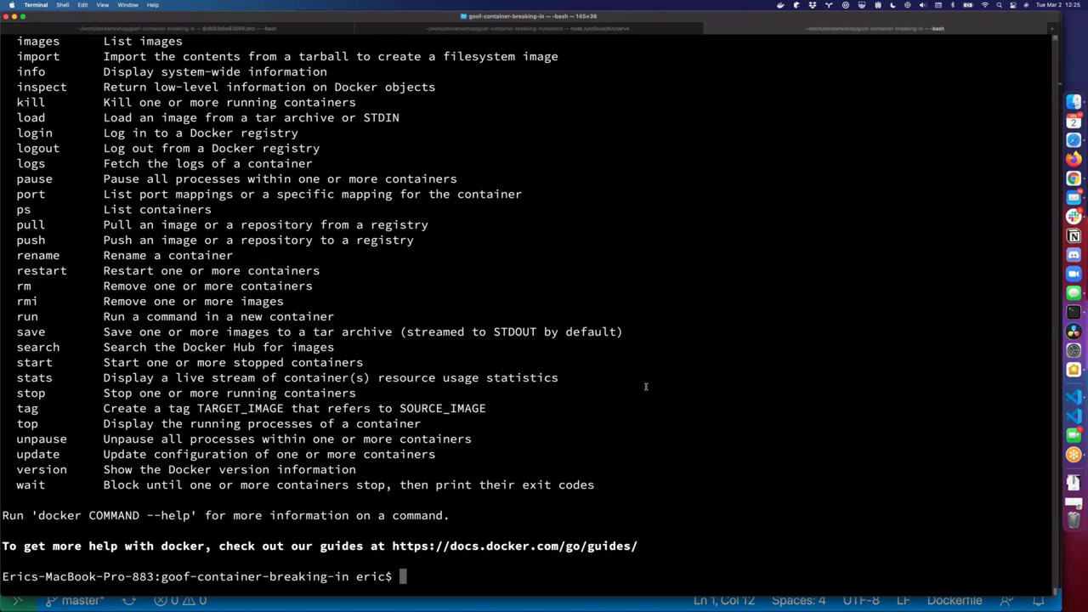
Recall the previous docker command, correct it to "docker scan rce:node.6 --file Dockerfile" and run it.
key(Up)
key(alt+Left)
key(alt+Left)
key(alt+Left)
key(alt+Left)
key(alt+Left)
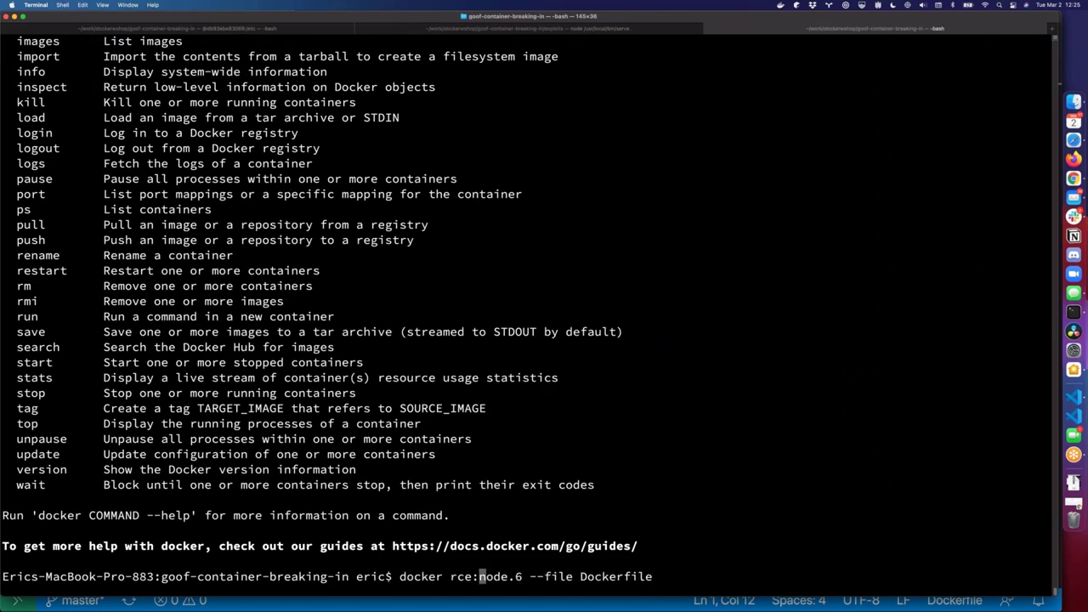
text(scan)
key(Return)
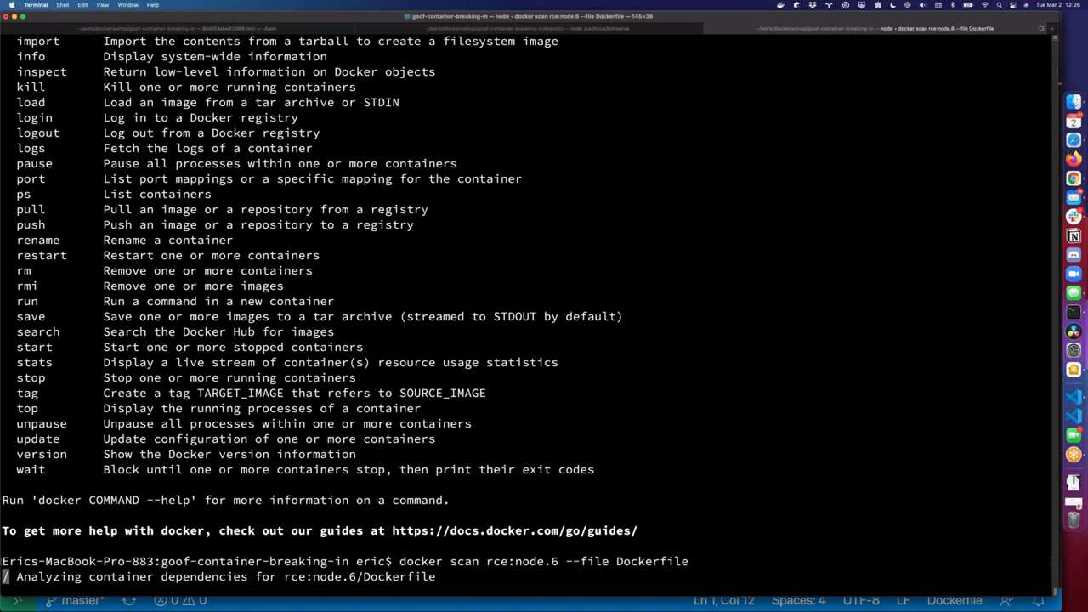
Switch to Chrome and open Docker Hub in a new tab.
key(super+Tab)
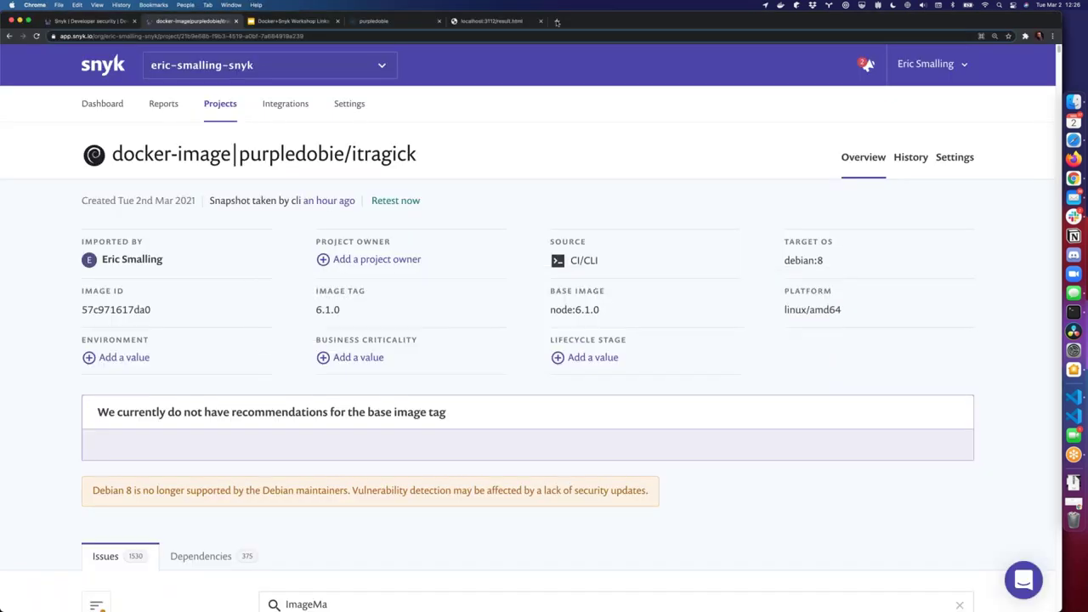
click(556, 21)
text(hub)
key(Return)
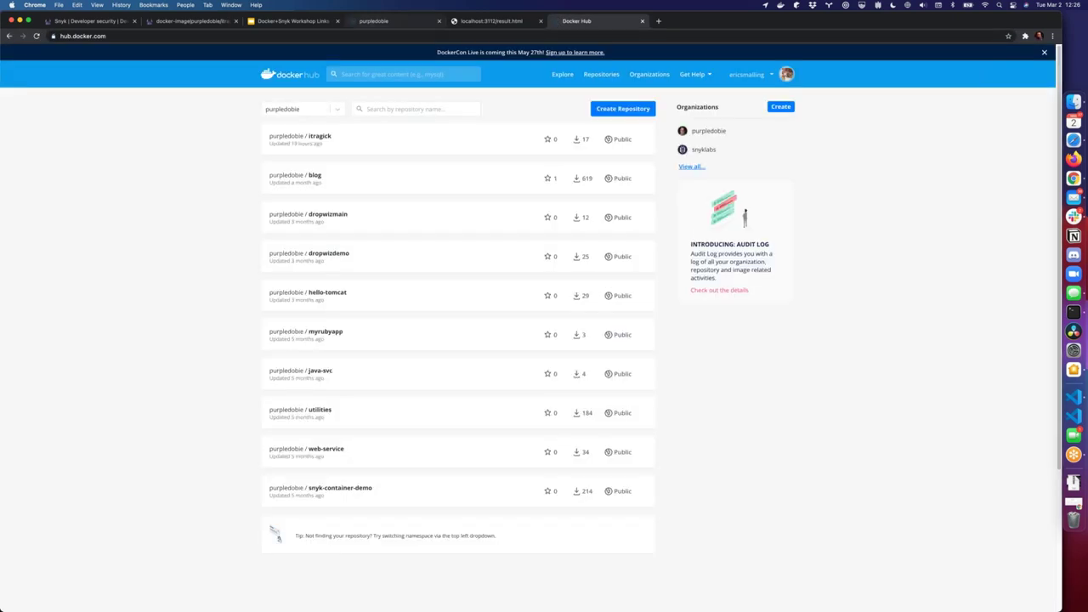
Go to the already open purpledobie/itragick repository page, view the latest tag's image layers and return to the repository.
key(ctrl+shift+Tab)
key(ctrl+shift+Tab)
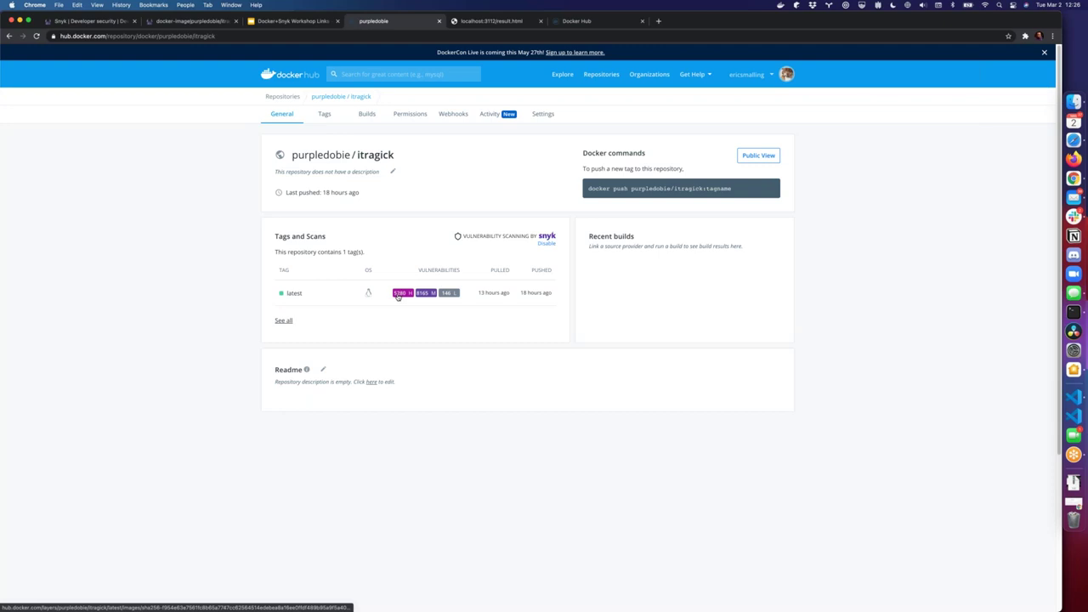
click(294, 293)
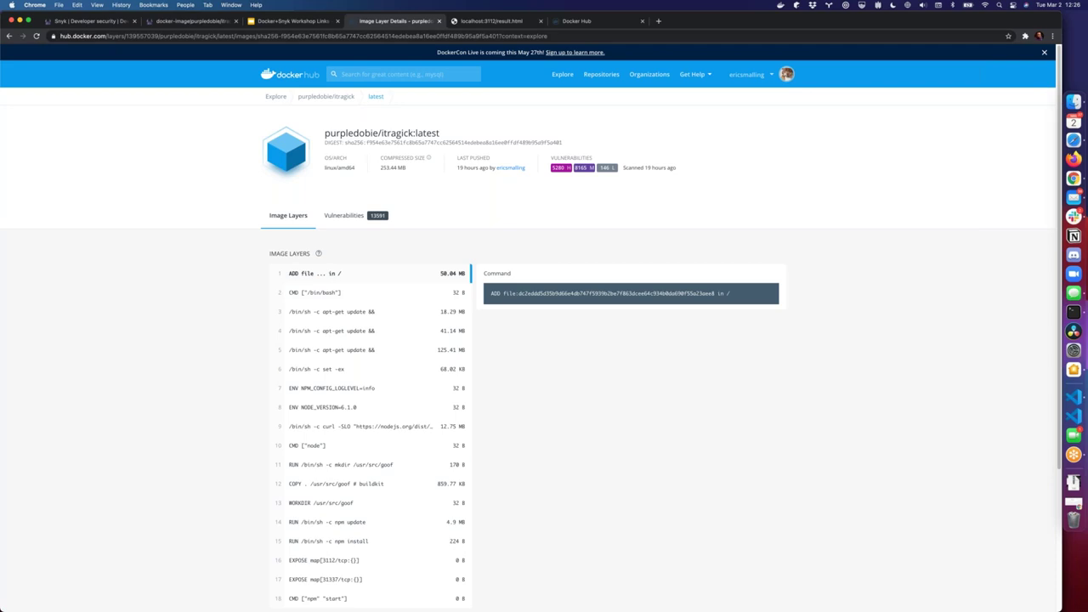
click(10, 35)
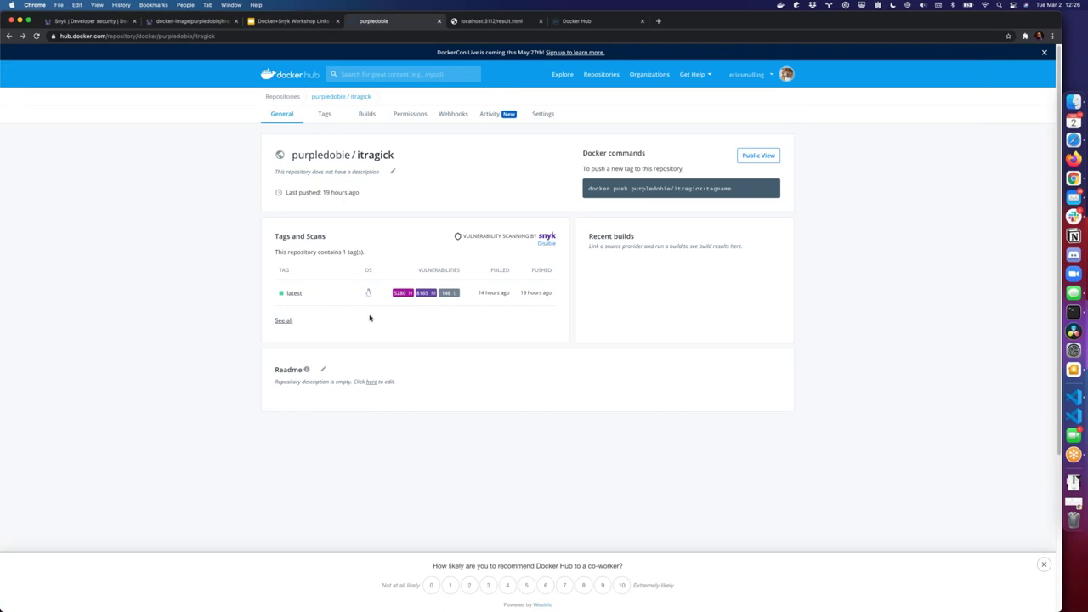
Open the latest tag's vulnerability list and inspect the dependency path of the CVE-2017-7614 NULL Pointer Dereference entry, collapsing it again.
click(415, 299)
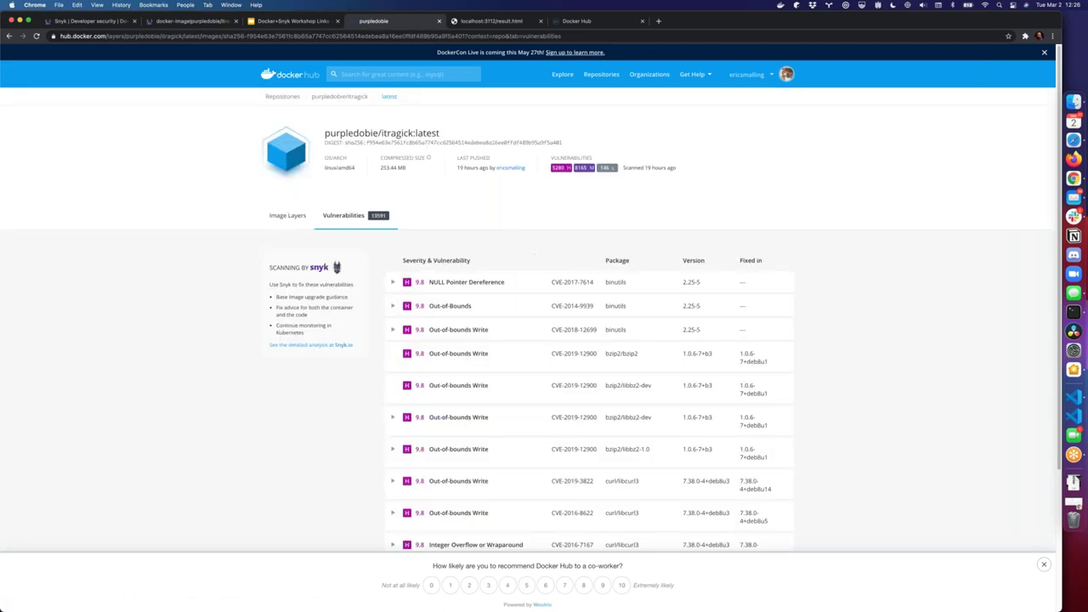
click(393, 284)
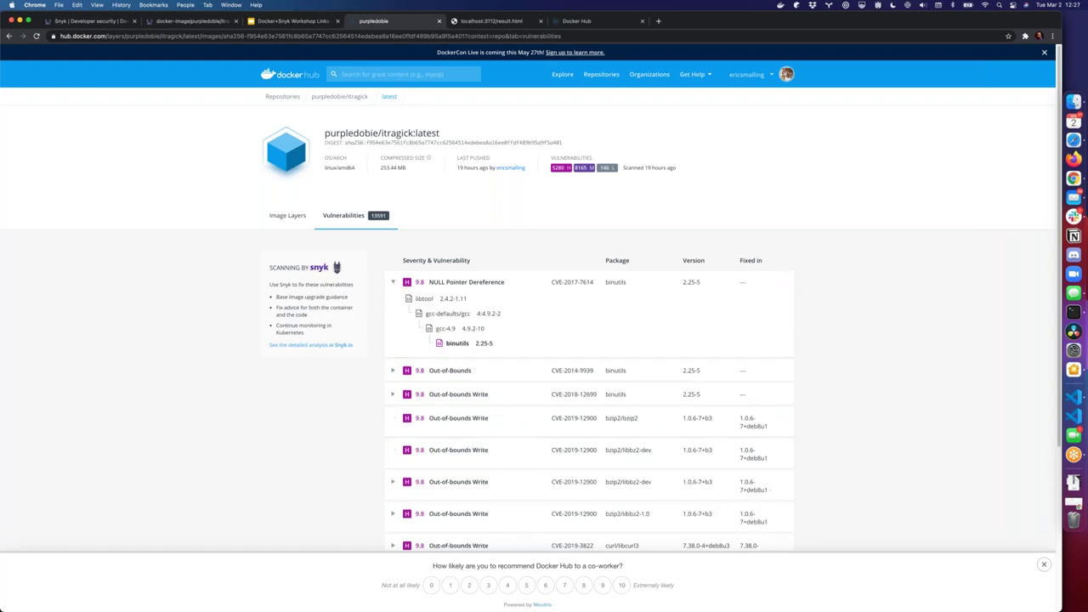
click(394, 282)
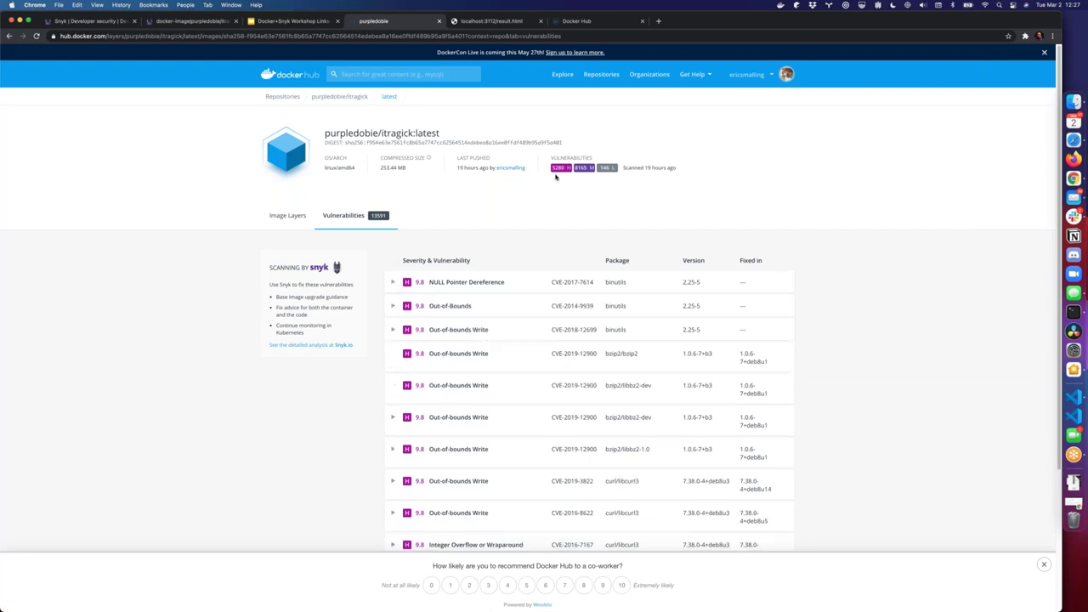
Return to the Snyk projects list and open the latest image project under the purpledobie/itragick Docker Hub group.
click(152, 22)
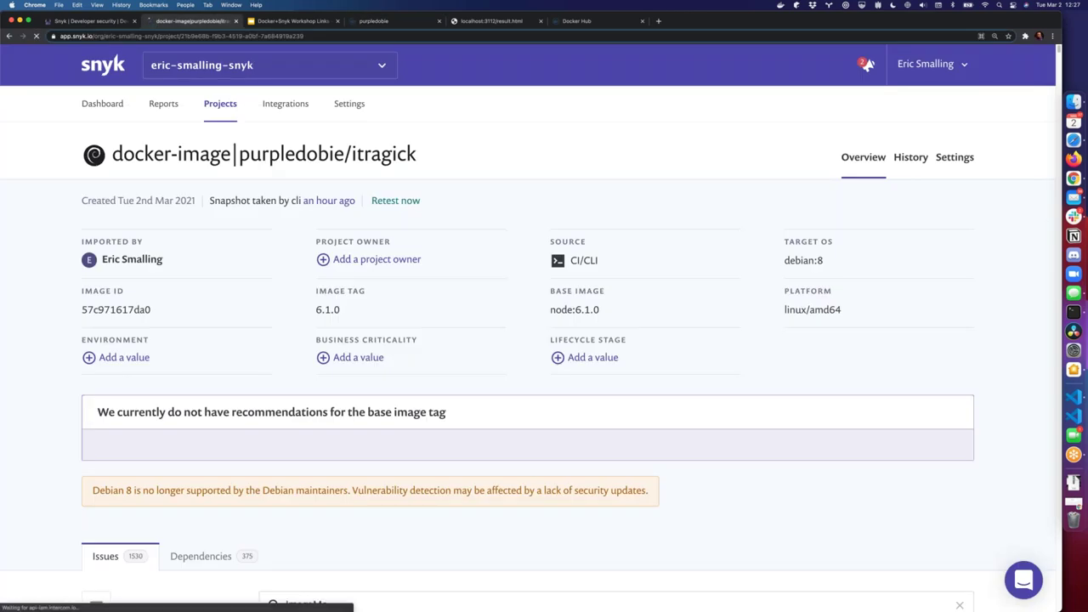
click(220, 103)
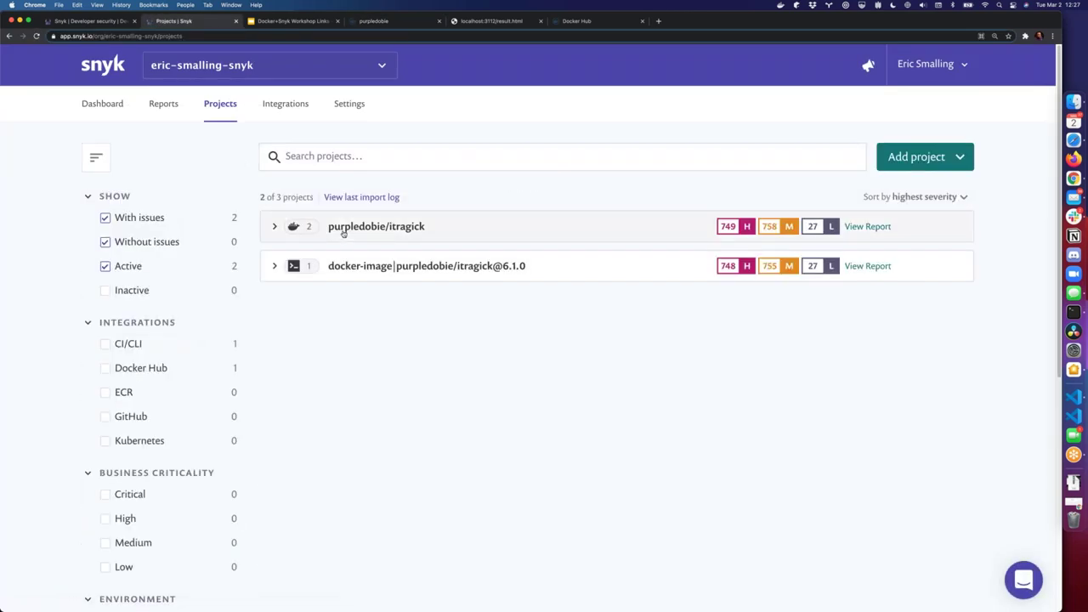
click(276, 226)
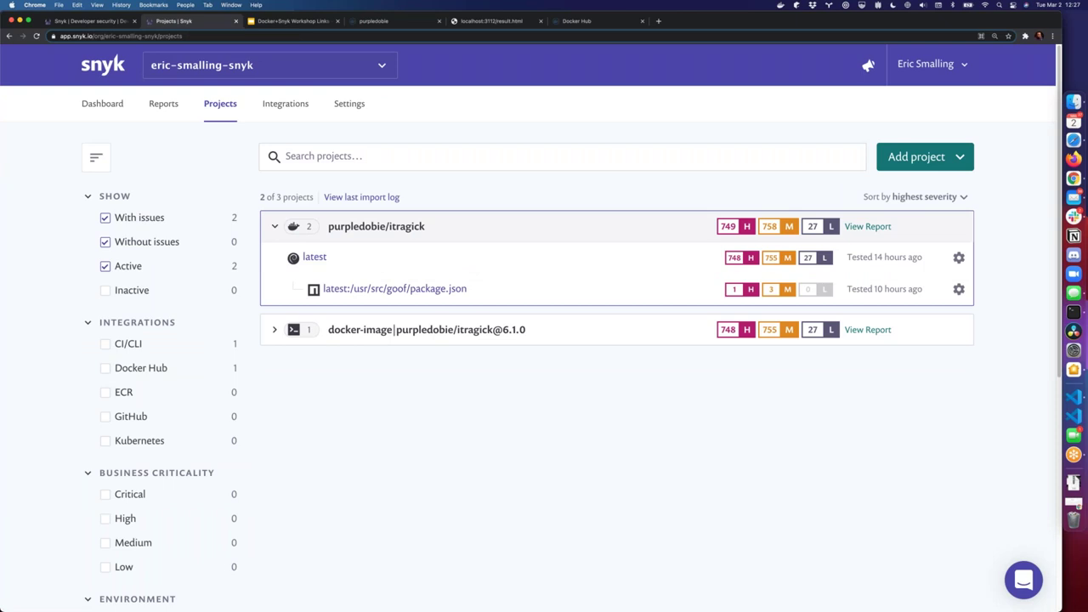
click(313, 256)
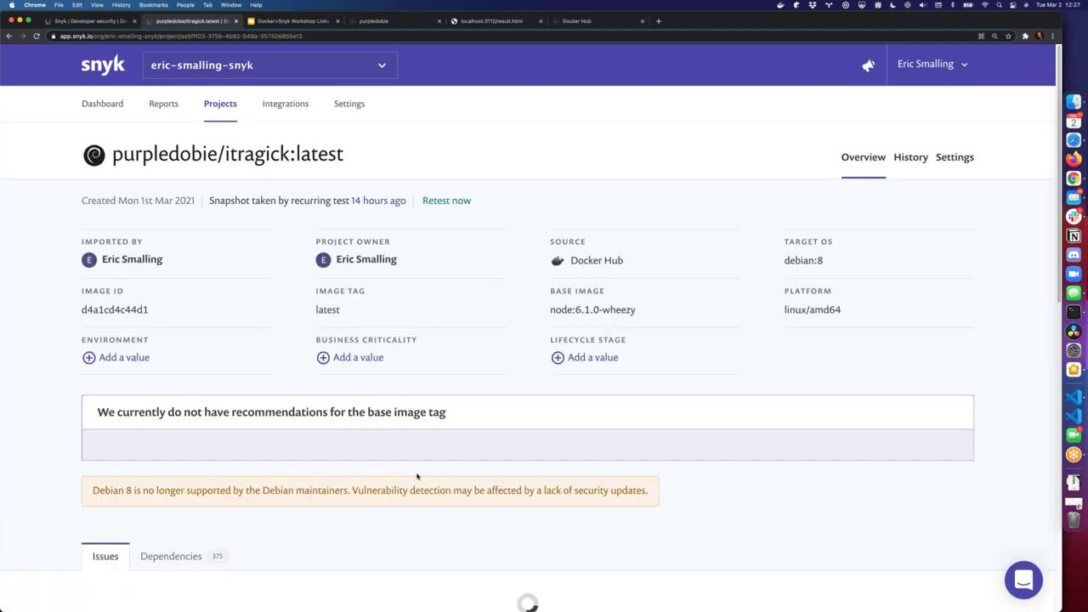
Search the project's issues for "image" and look over the results and the project's overview details.
scroll(418, 474, down, 5)
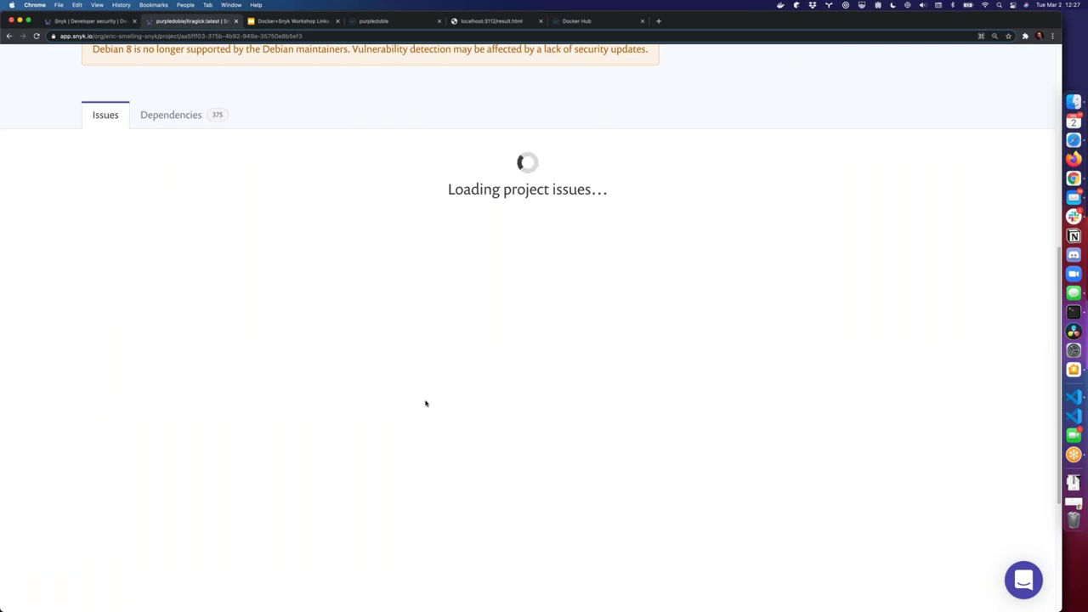
click(321, 170)
text(image)
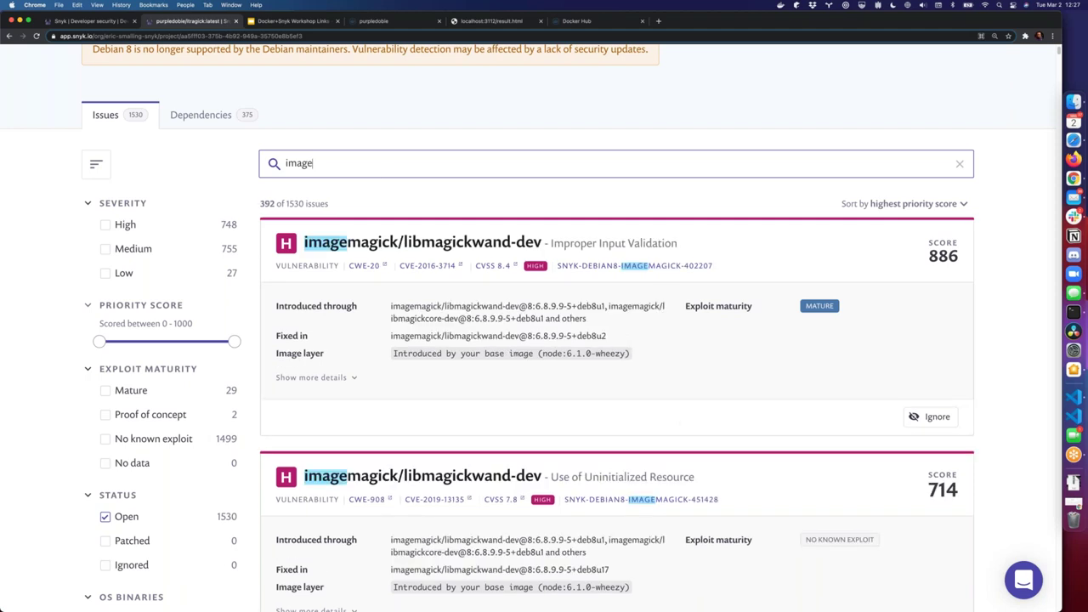
scroll(445, 325, up, 5)
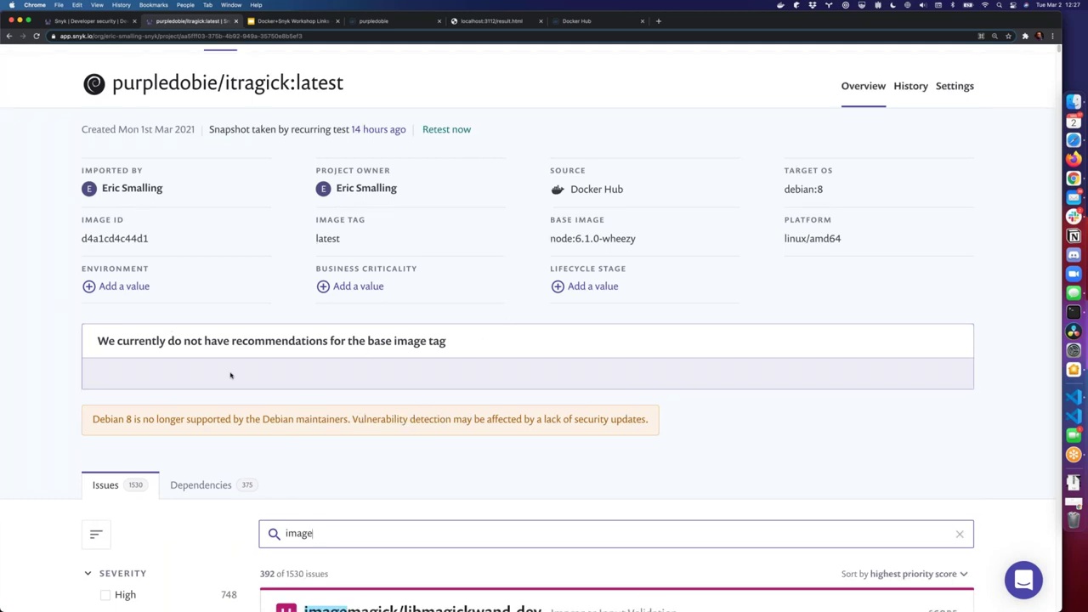
Examine the base image of the purpledobie/itragick:latest project, highlighting its version tag and the wheezy part.
scroll(232, 374, down, 1)
scroll(232, 372, up, 1)
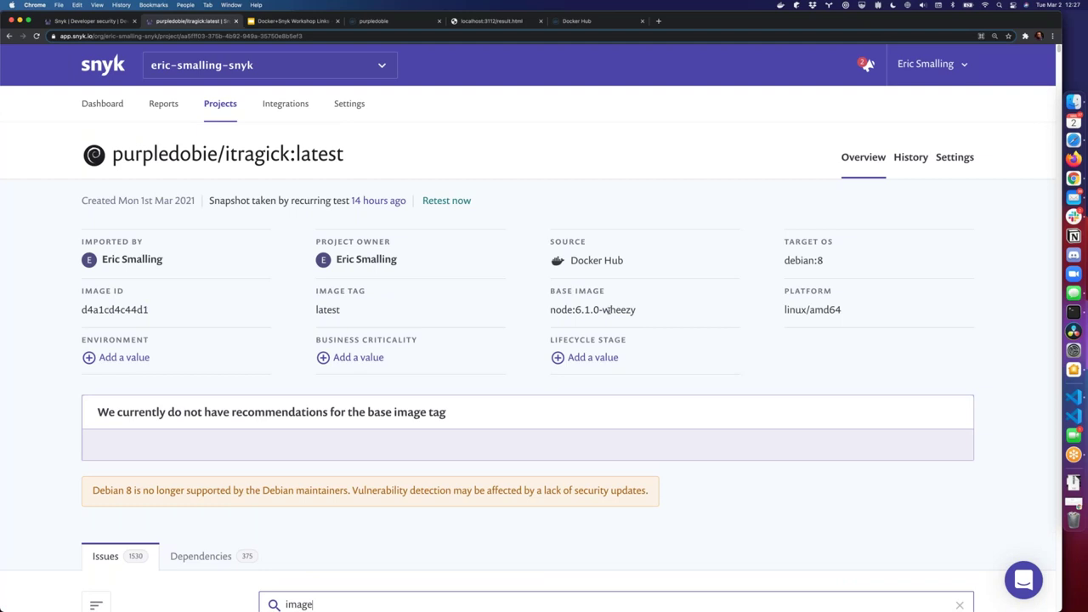
drag(576, 310, 638, 312)
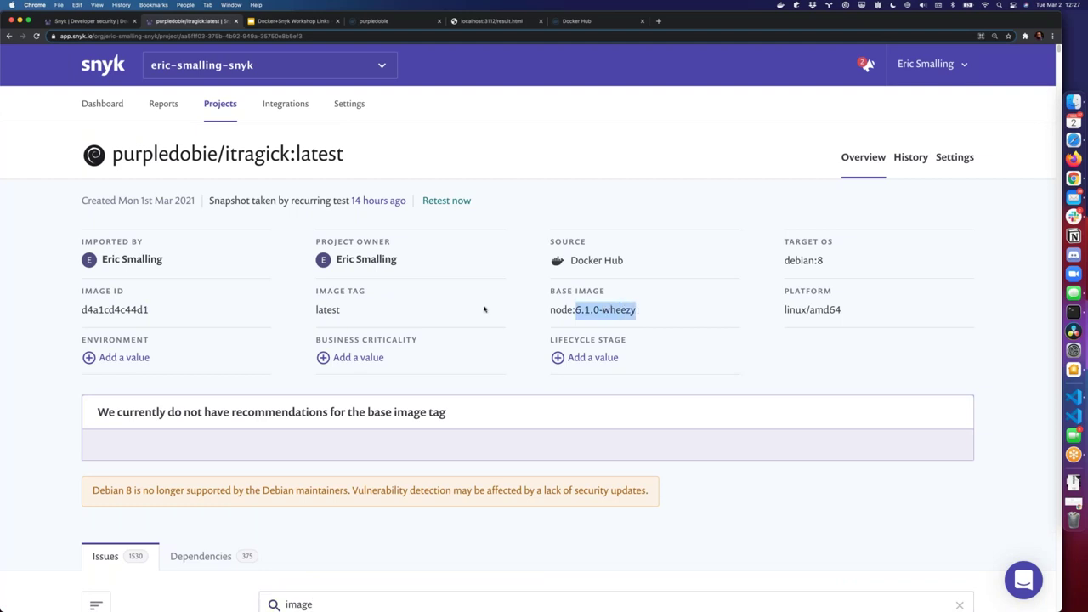
click(613, 310)
double_click(613, 309)
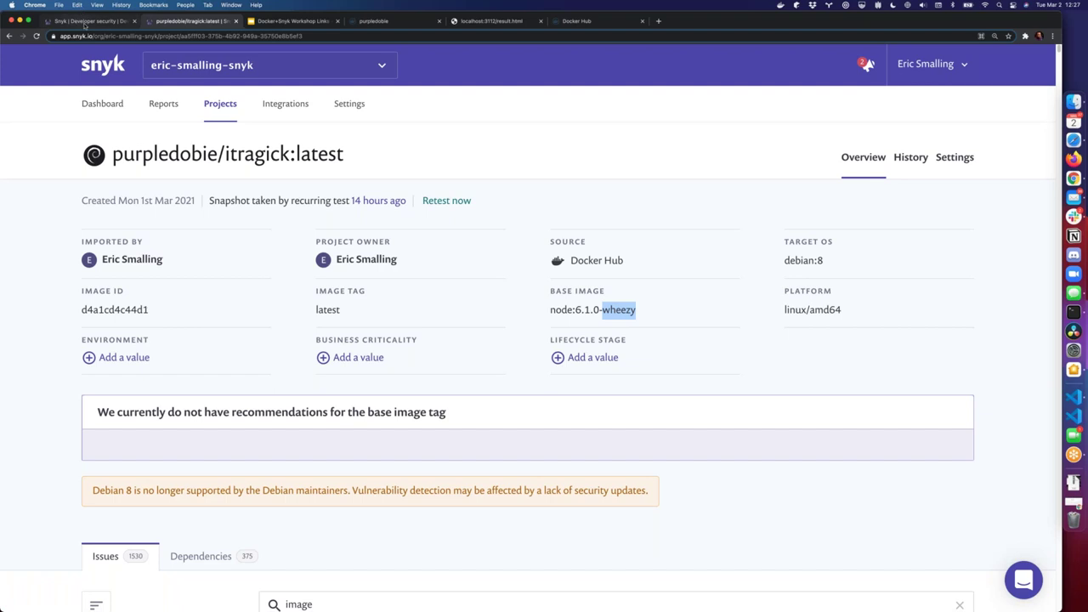
Switch to Terminal and review the docker scan results for rce:node.6, highlighting the node:6 base image's vulnerability count.
click(1073, 312)
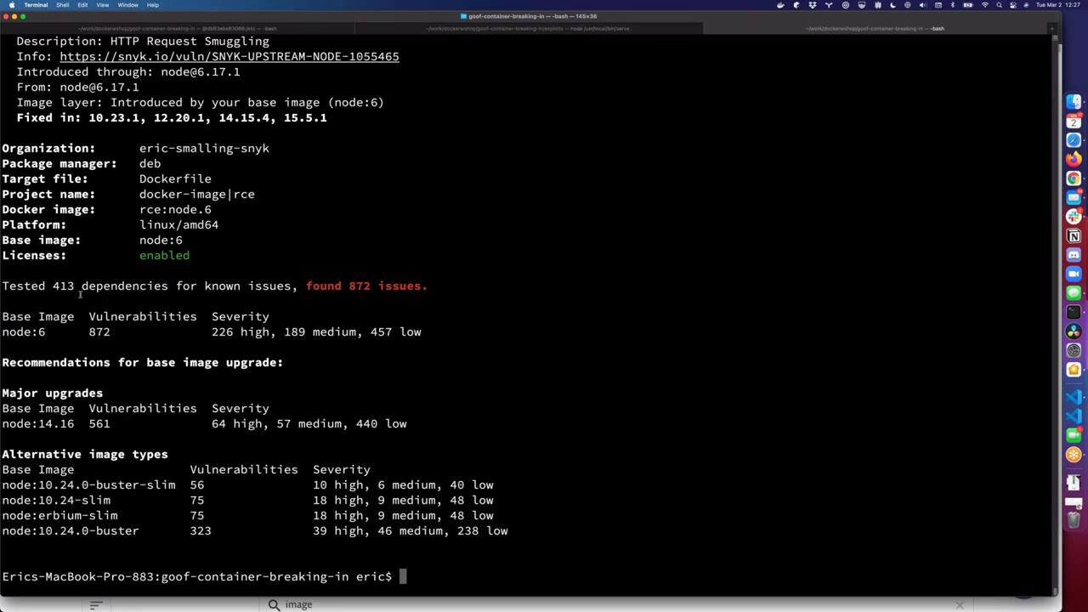
scroll(80, 293, up, 5)
scroll(77, 339, down, 5)
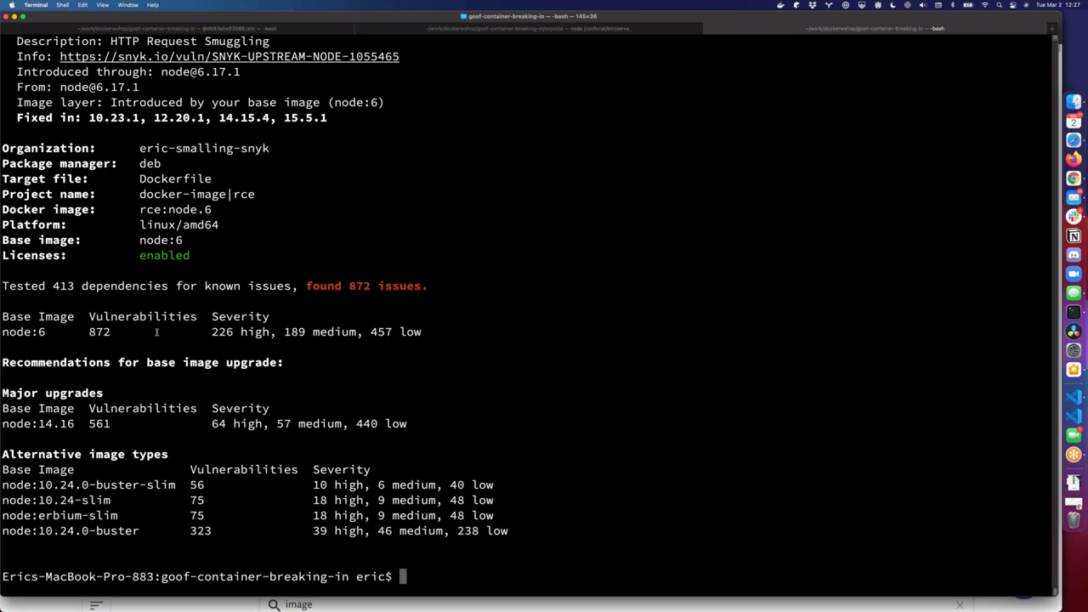
double_click(98, 331)
scroll(178, 326, up, 5)
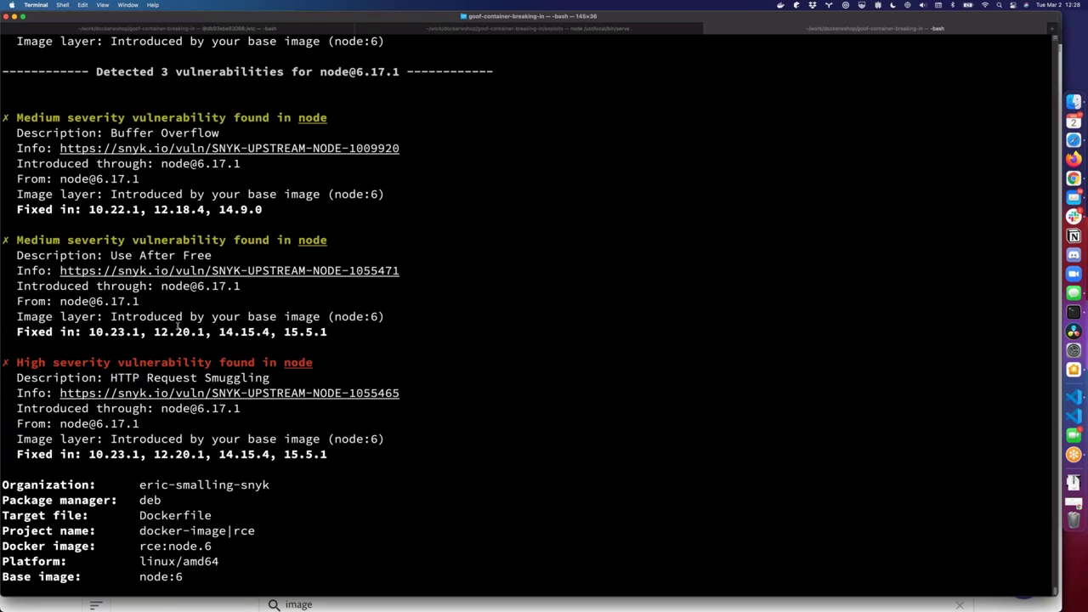
scroll(238, 393, down, 5)
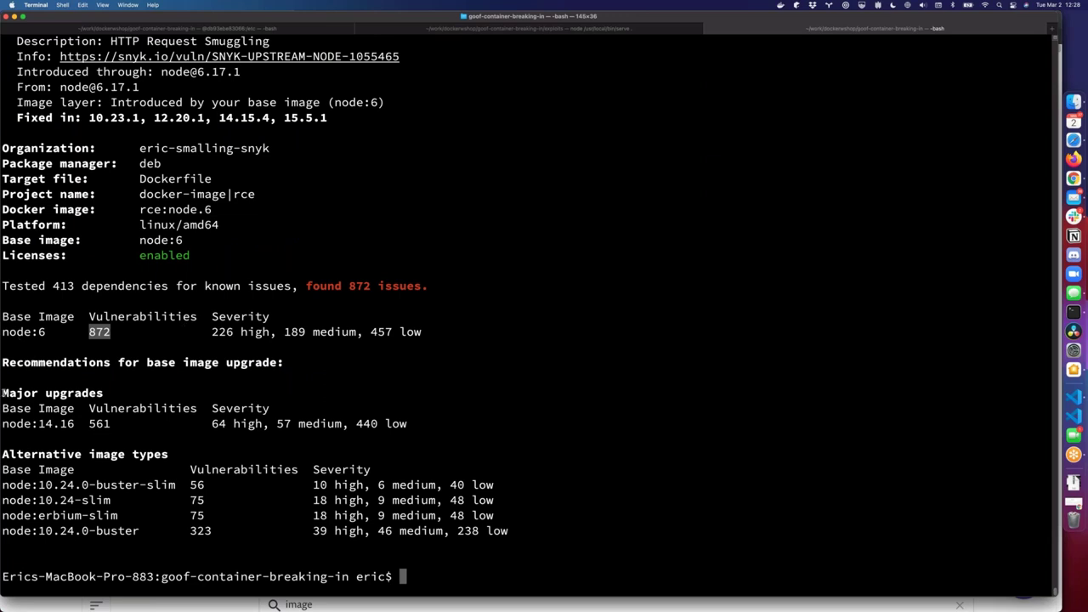
Examine the base image upgrade recommendations, highlighting the buster-slim variant's name parts and vulnerability count and the buster variant.
drag(3, 392, 519, 529)
click(211, 508)
drag(39, 485, 53, 484)
click(126, 484)
double_click(126, 485)
double_click(165, 485)
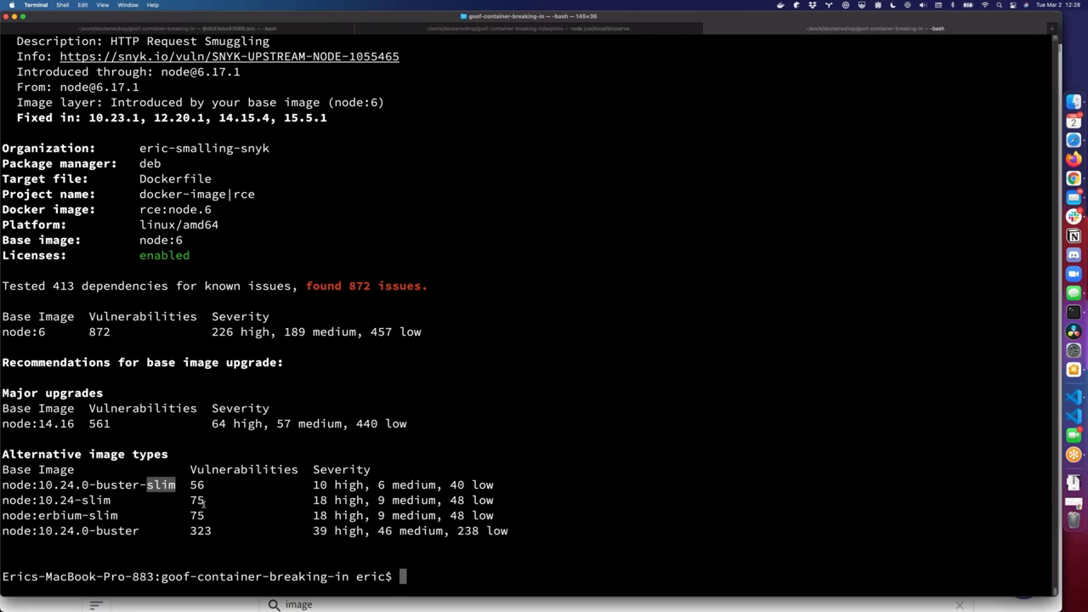
double_click(200, 484)
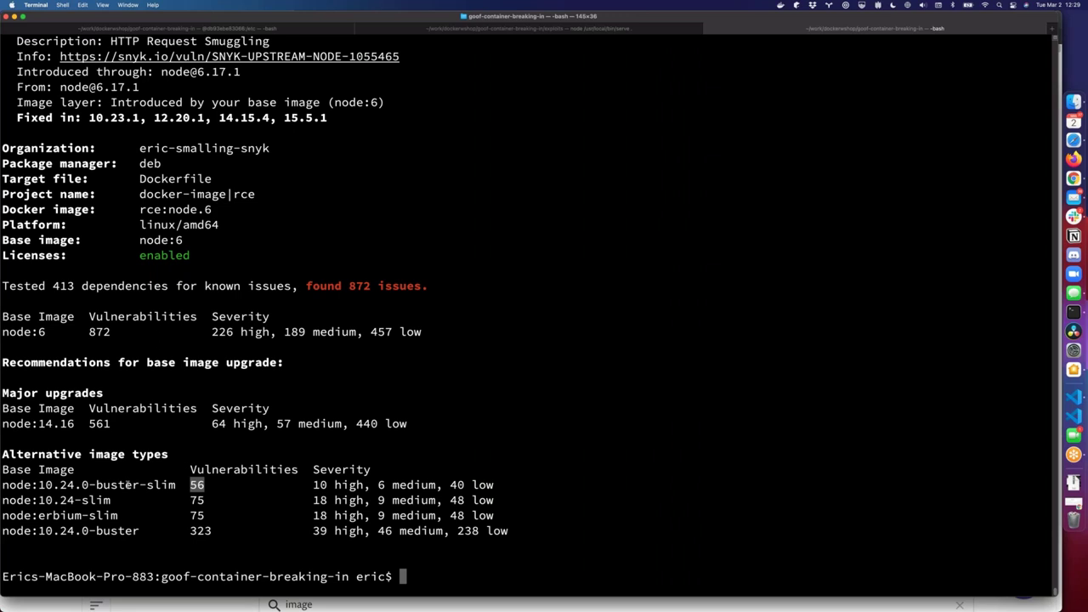
double_click(127, 484)
drag(128, 484, 149, 485)
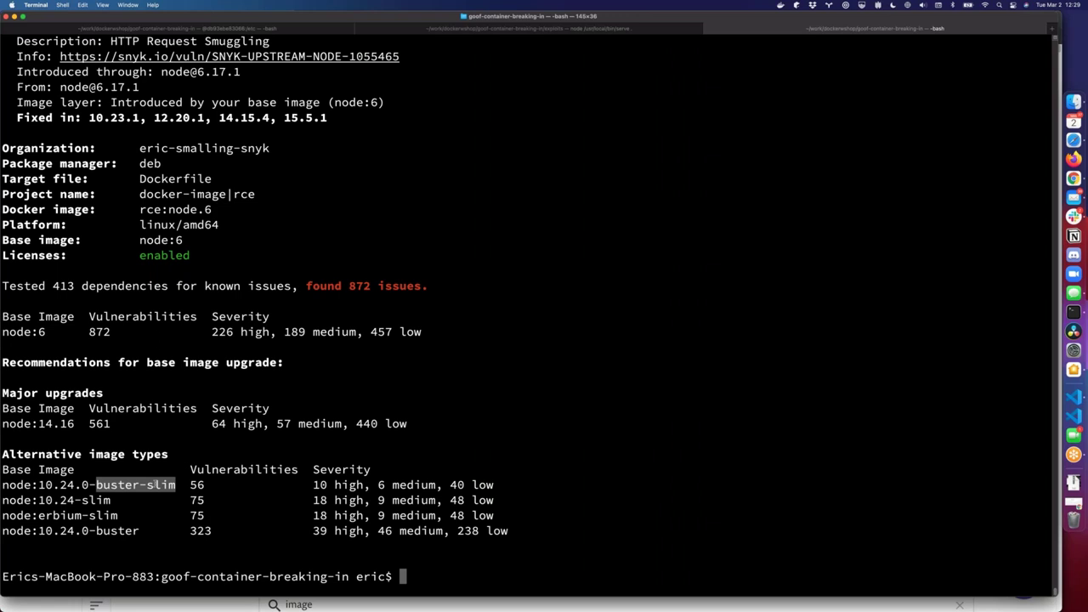
double_click(127, 530)
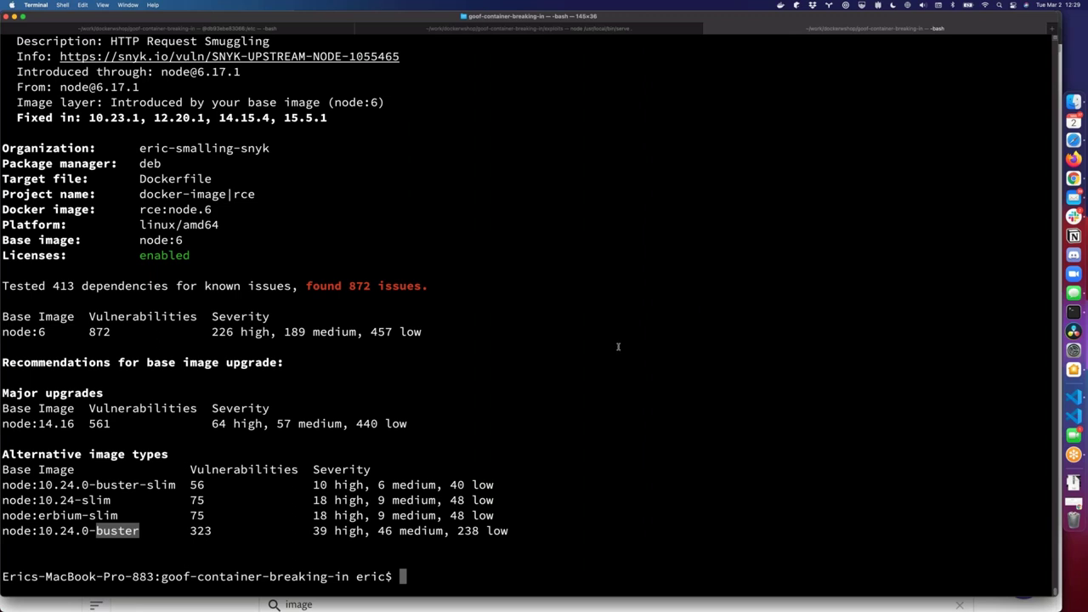
Run docker scan node:6 to scan the base image on its own.
click(411, 209)
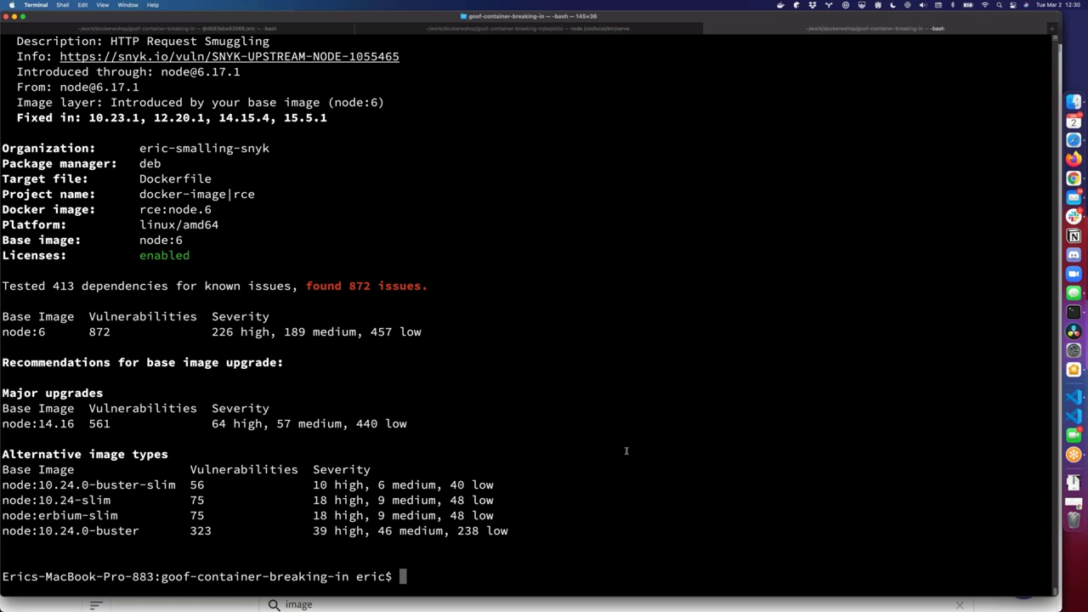
text(dc)
key(BackSpace)
text(ocer)
key(BackSpace)
key(BackSpace)
text(ker scan nod)
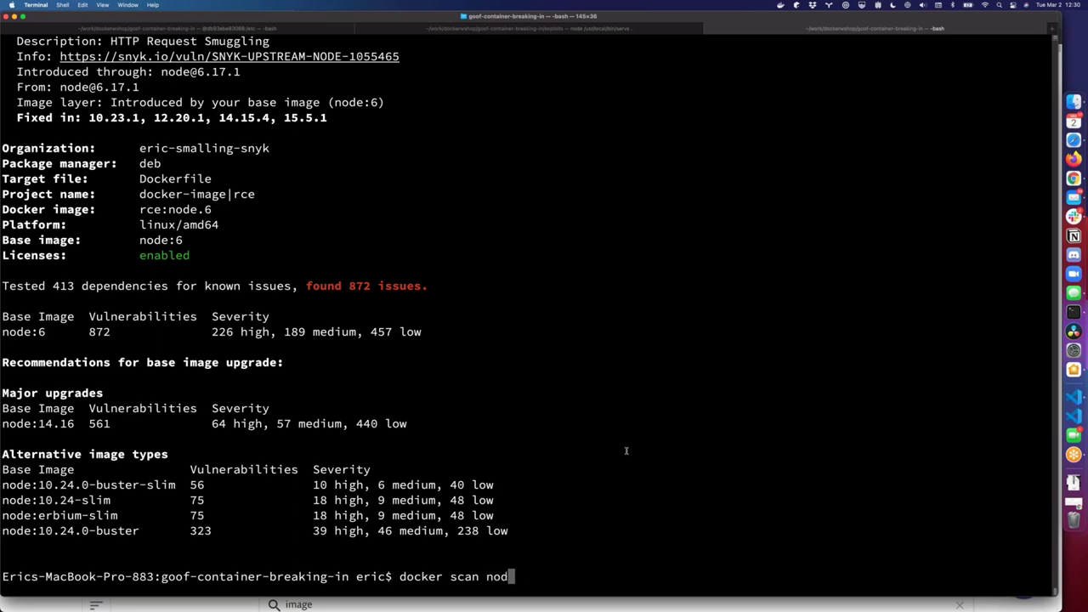
text(e:6)
key(Return)
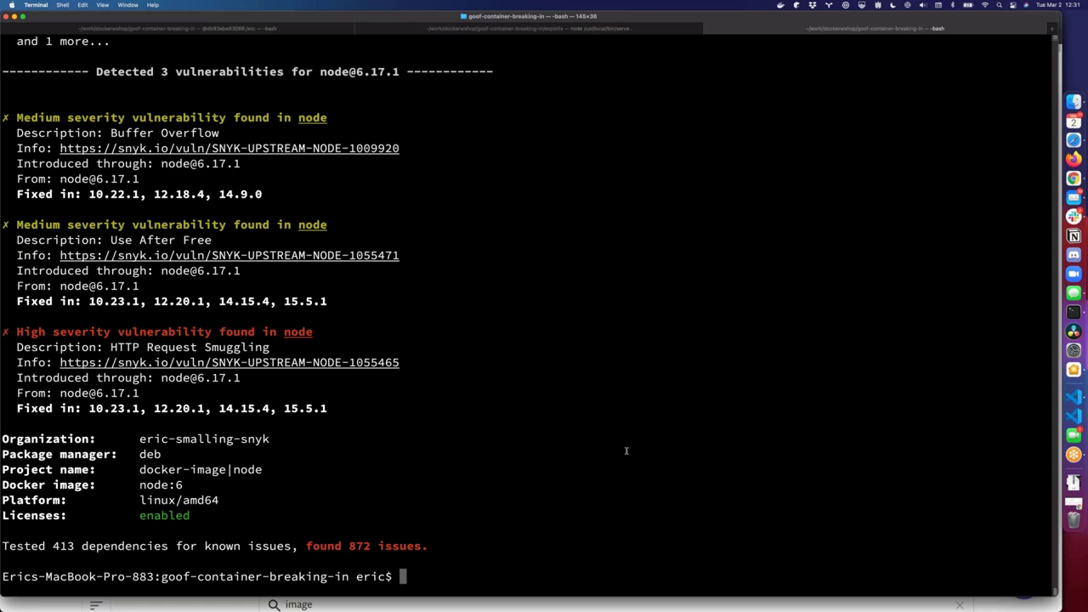
Look through the vulnerability entries in the node:6 scan output.
key(super+Tab)
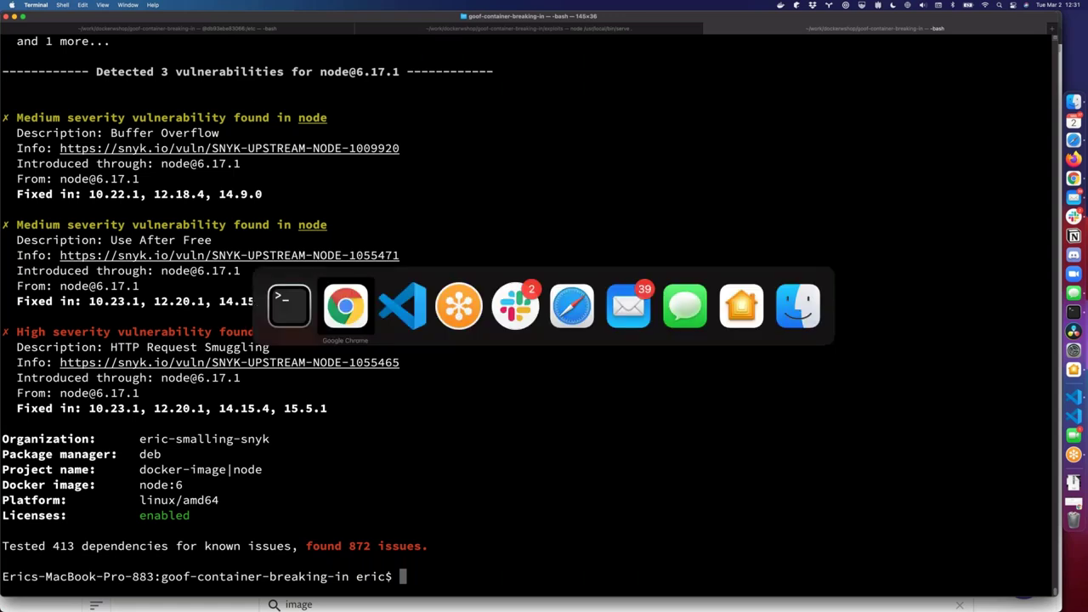
key(super+shift+Tab)
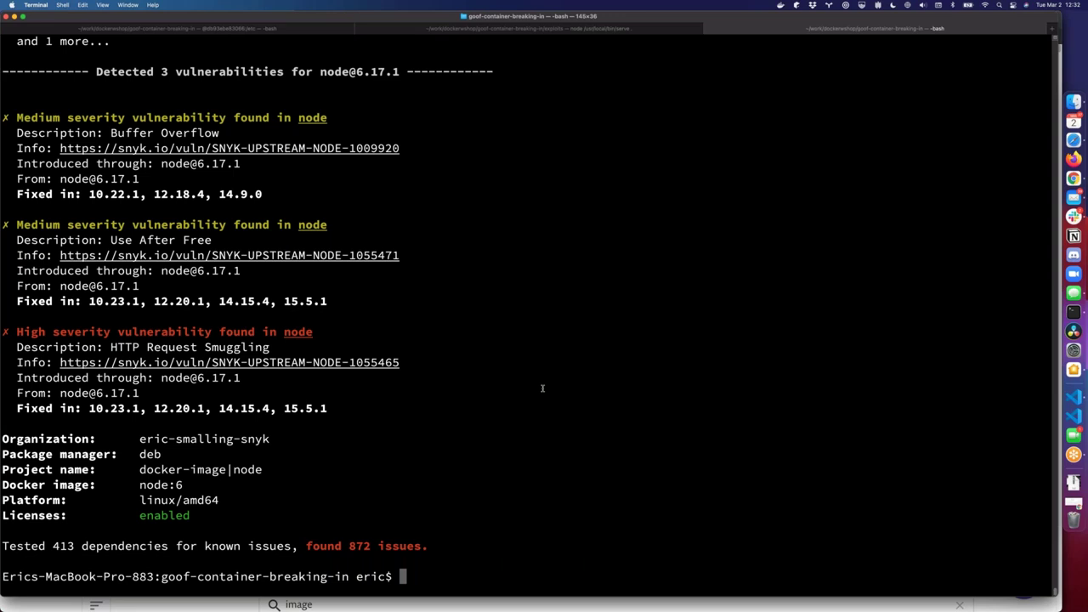
scroll(543, 388, up, 20)
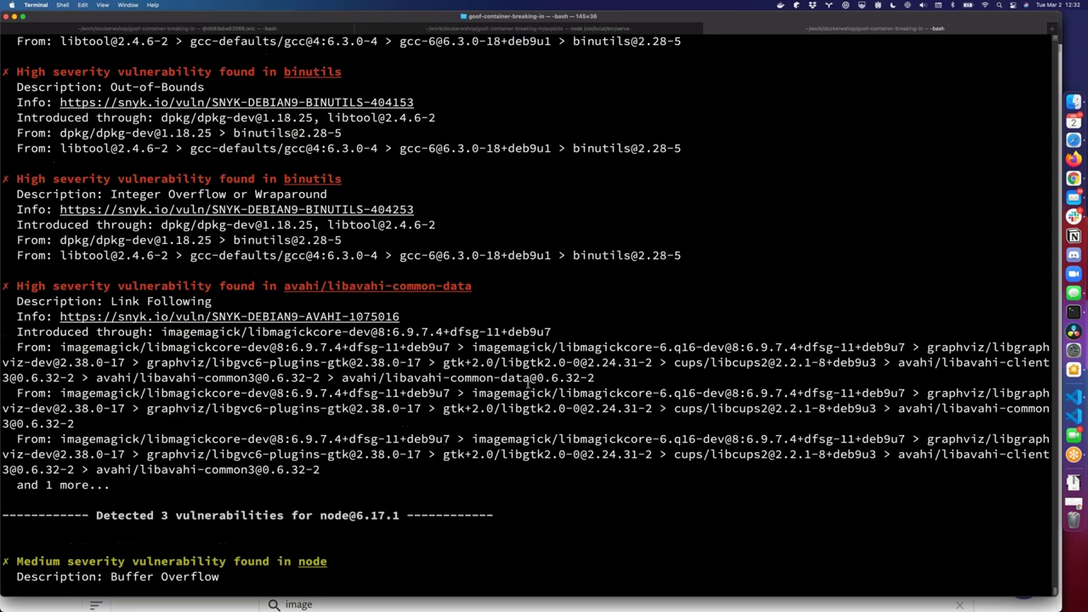
scroll(519, 404, down, 10)
scroll(520, 405, down, 5)
scroll(520, 404, up, 15)
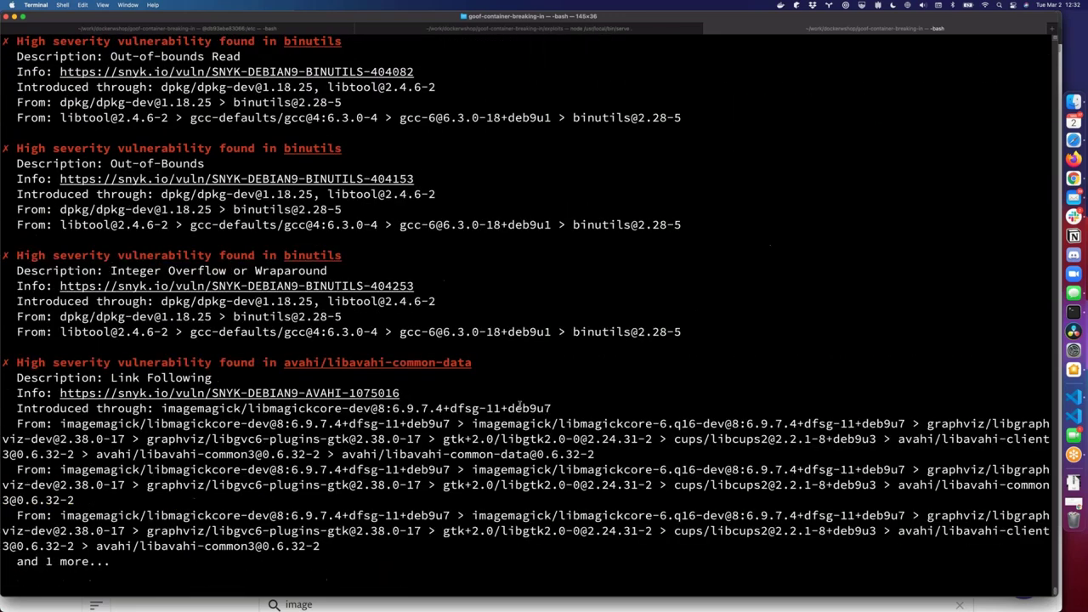
scroll(519, 404, down, 20)
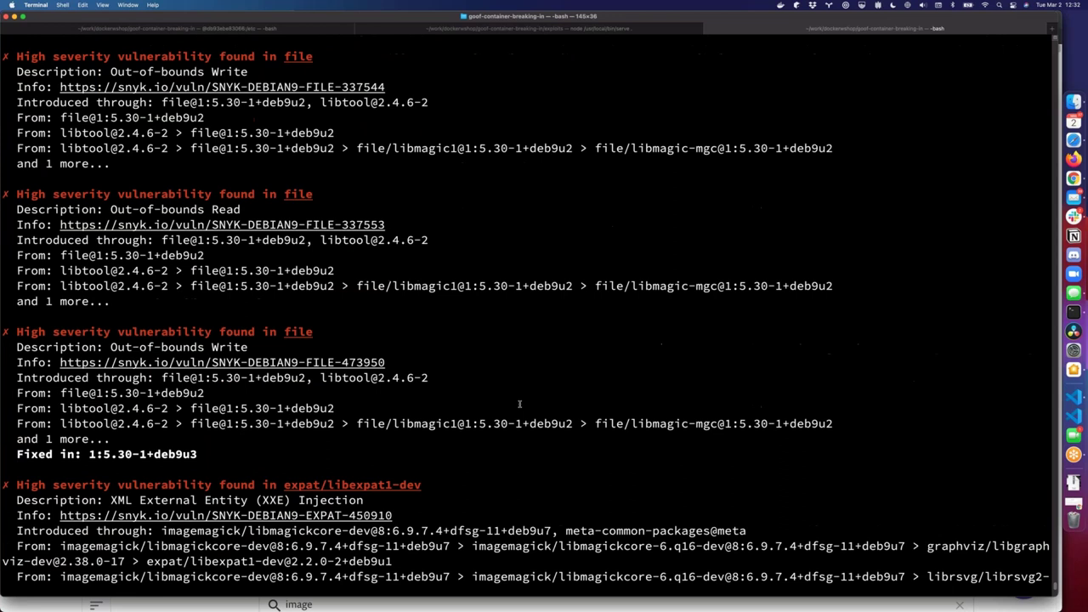
scroll(519, 405, down, 20)
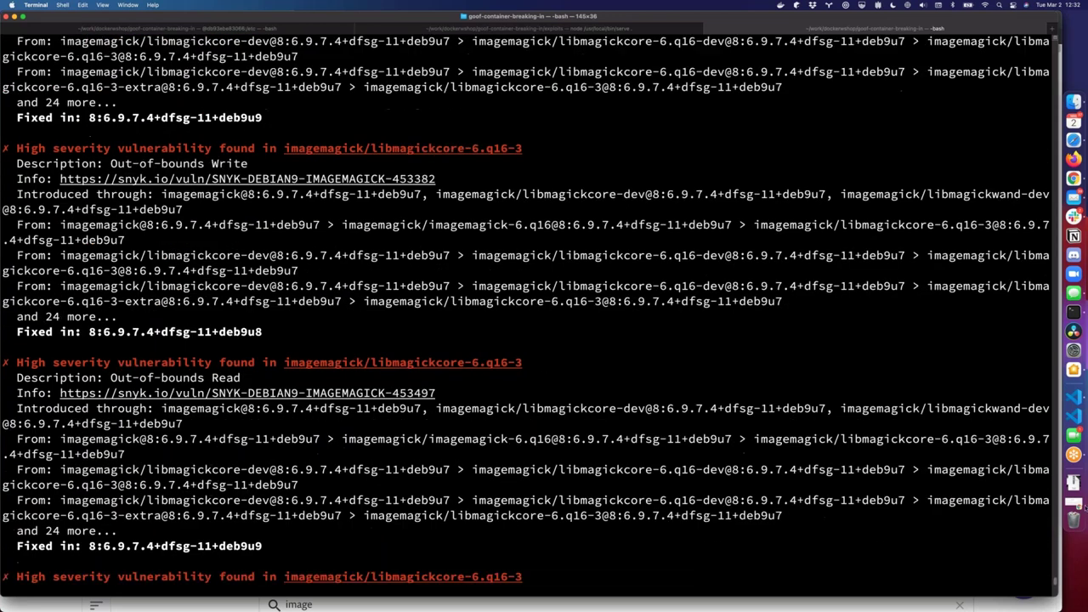
scroll(544, 310, up, 20)
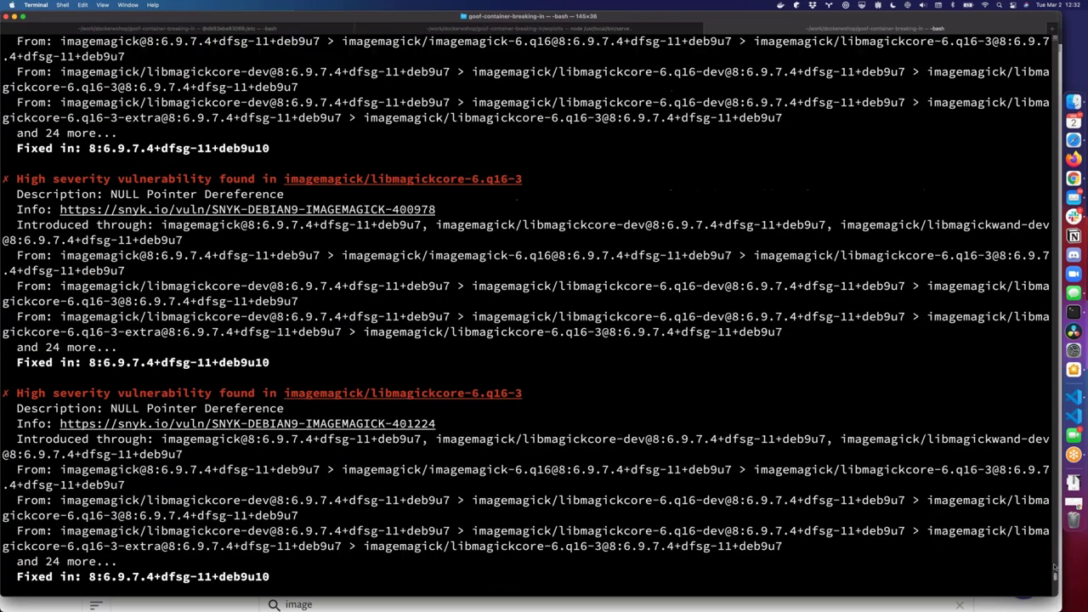
Go back to the earlier scan's alternative image types and select the name node:10.24.0-buster for copying.
drag(1053, 546, 1026, 456)
scroll(1026, 457, up, 15)
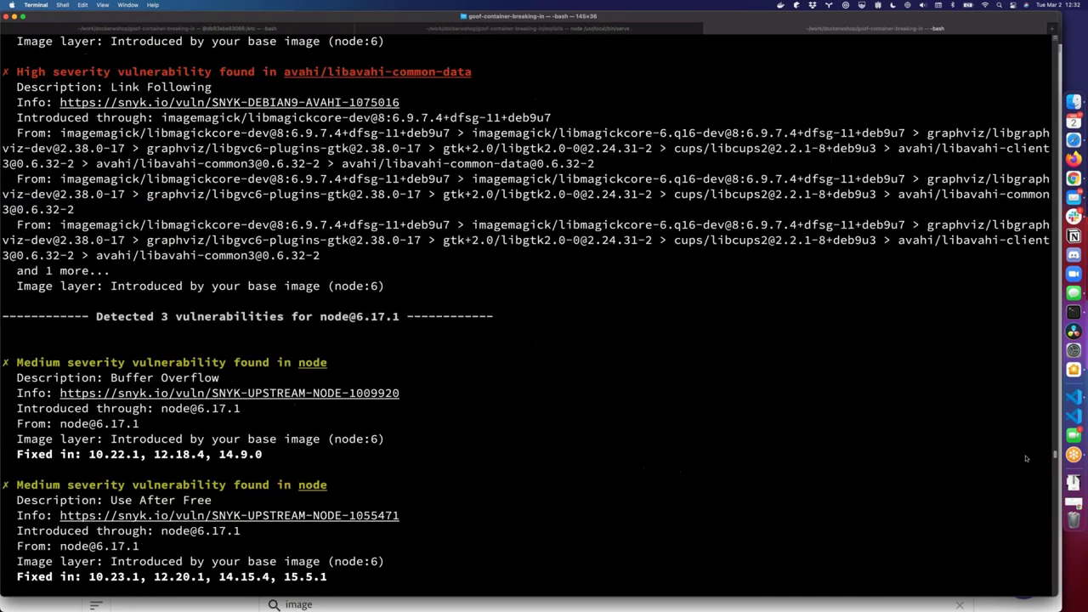
scroll(747, 461, up, 4)
scroll(747, 461, up, 10)
scroll(618, 458, down, 8)
scroll(618, 458, down, 2)
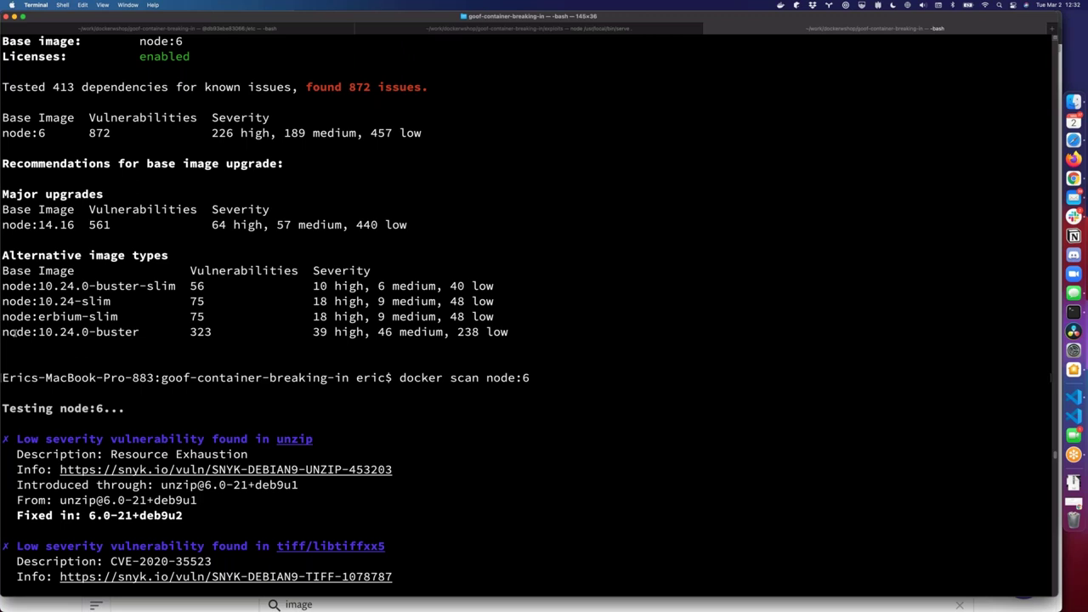
drag(12, 332, 100, 334)
right_click(114, 334)
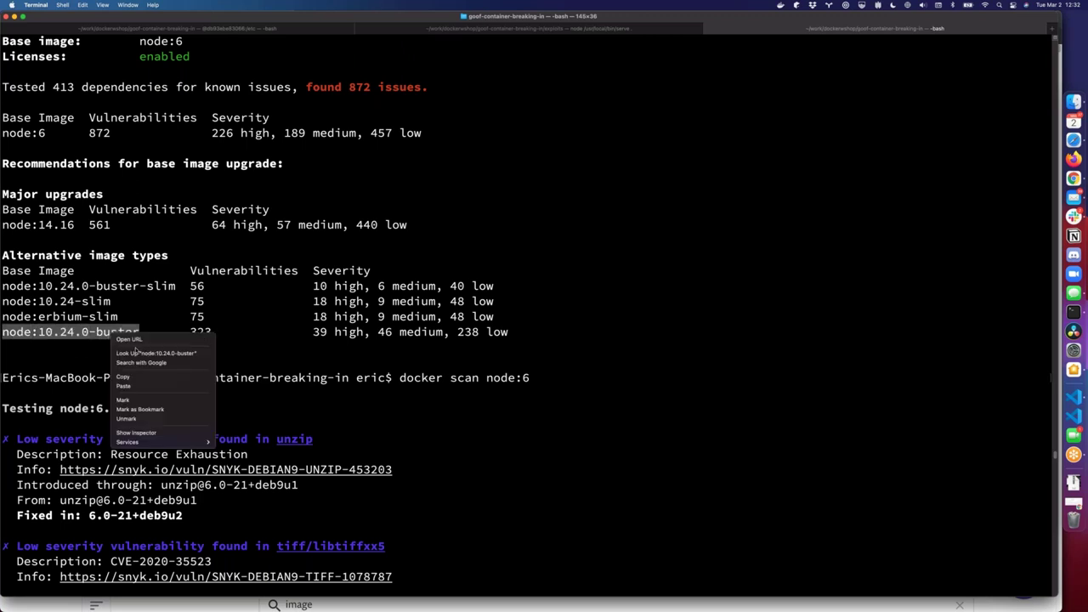
click(261, 404)
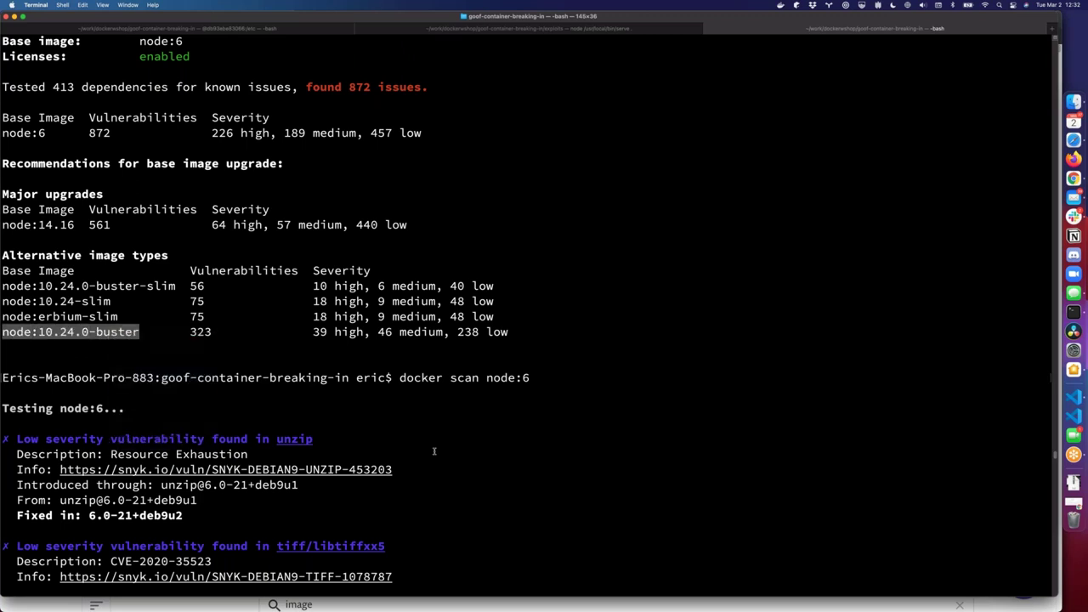
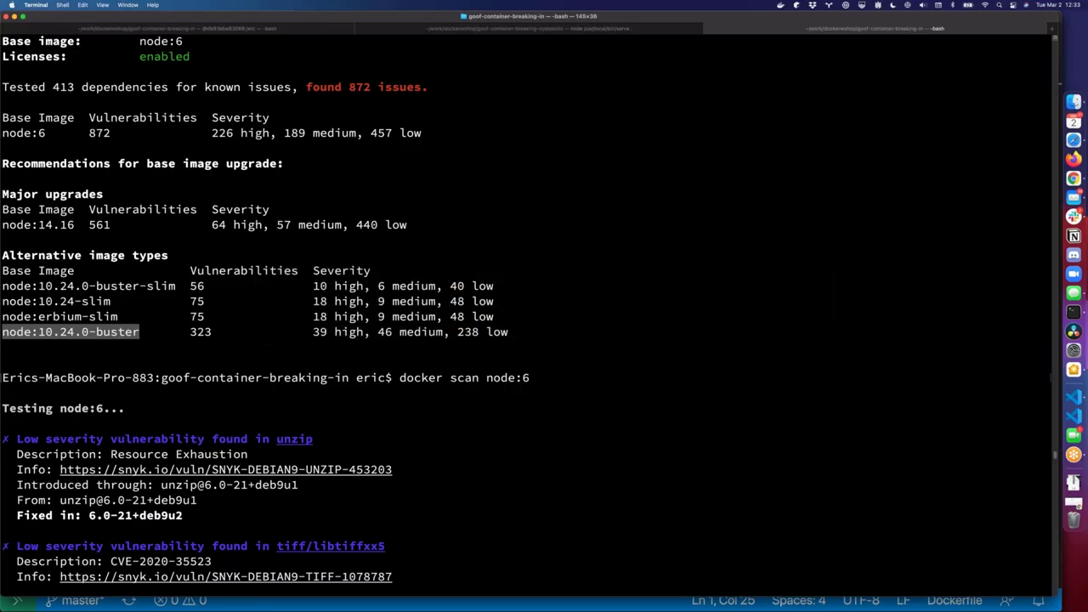
key(Up)
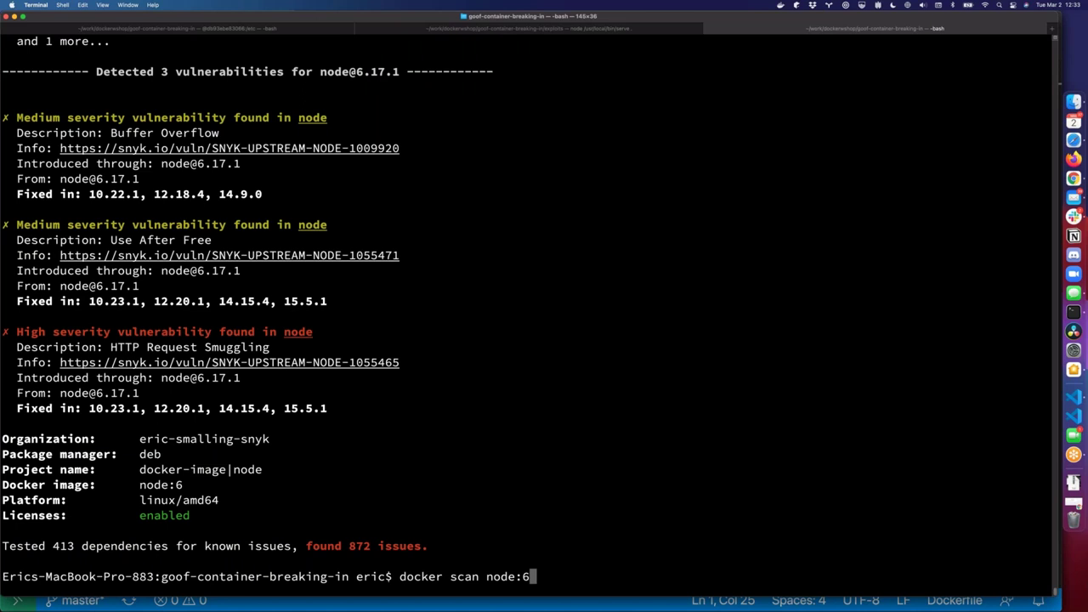
key(BackSpace)
key(BackSpace)
key(BackSpace)
key(BackSpace)
key(BackSpace)
key(BackSpace)
key(BackSpace)
key(BackSpace)
key(BackSpace)
key(BackSpace)
key(BackSpace)
key(BackSpace)
key(BackSpace)
key(BackSpace)
key(BackSpace)
key(BackSpace)
key(BackSpace)
key(BackSpace)
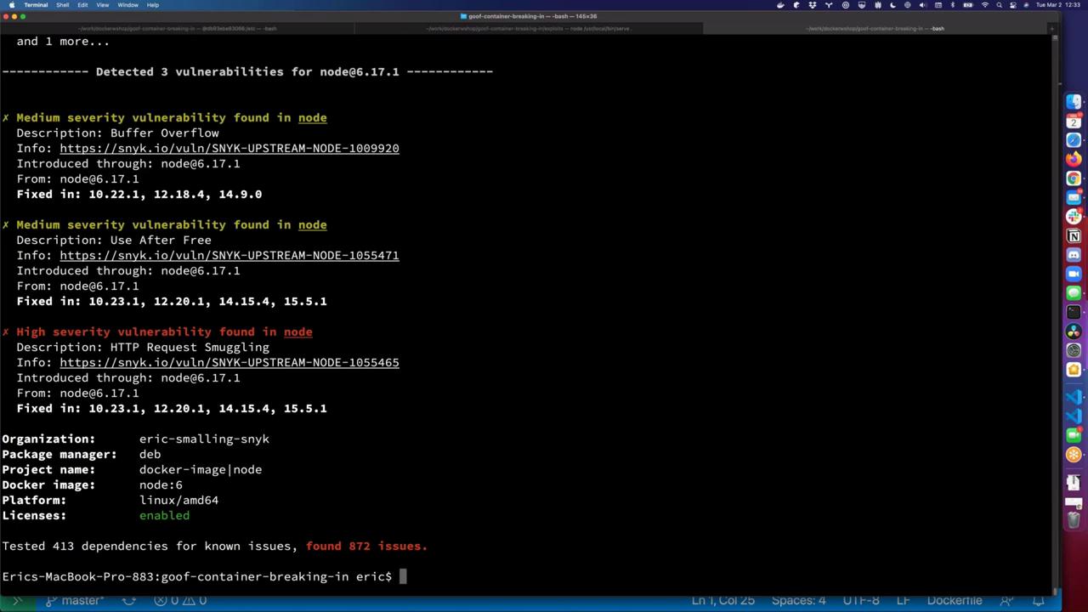
Enter the beginning of the build command at the prompt: docker build -t purpledobie/itragick:.
text(docker)
key(BackSpace)
key(BackSpace)
key(BackSpace)
key(BackSpace)
text(kje)
key(BackSpace)
key(BackSpace)
text(er bu)
key(BackSpace)
key(BackSpace)
key(BackSpace)
text(build )
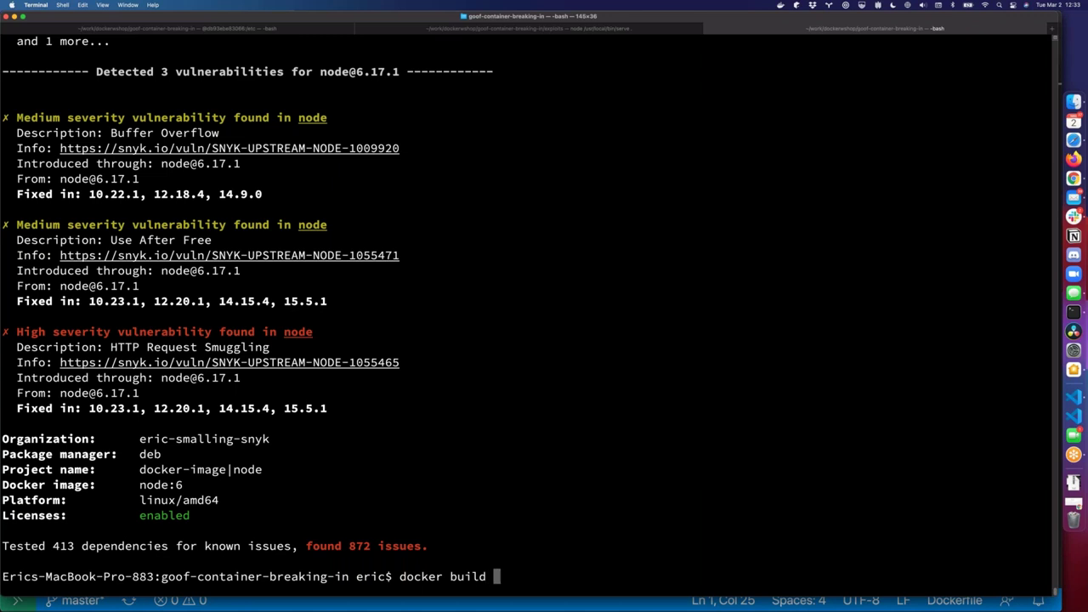
text(p)
key(BackSpace)
text(-t purpledobie/itragick:)
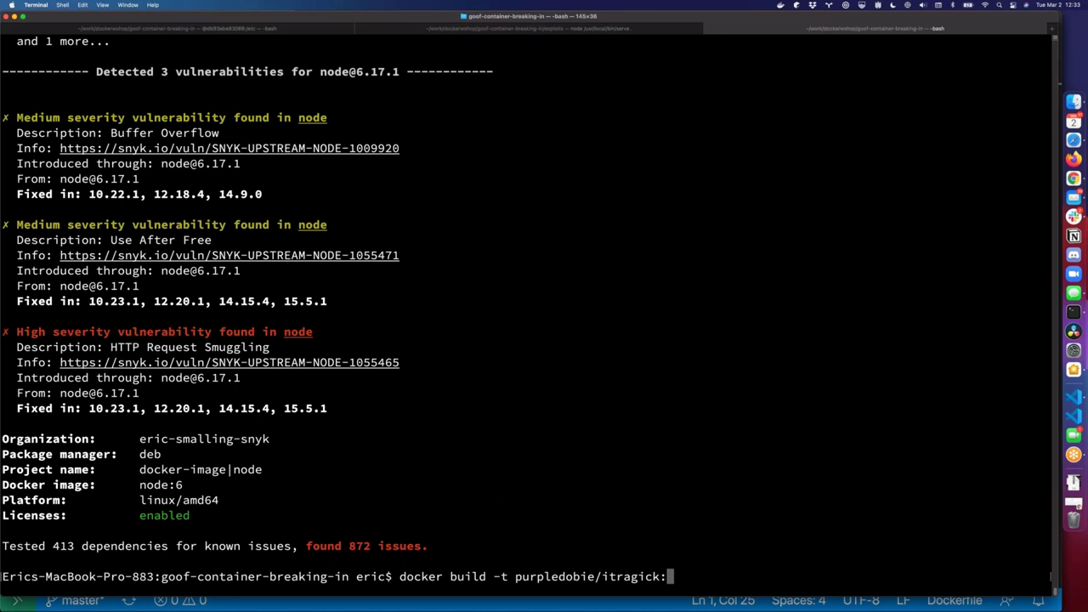
Complete the image tag as 10.24.0-buster, use the current directory as build context and run the build.
text(node:10.24.0-buster)
key(alt+b)
key(alt+b)
key(alt+b)
key(alt+b)
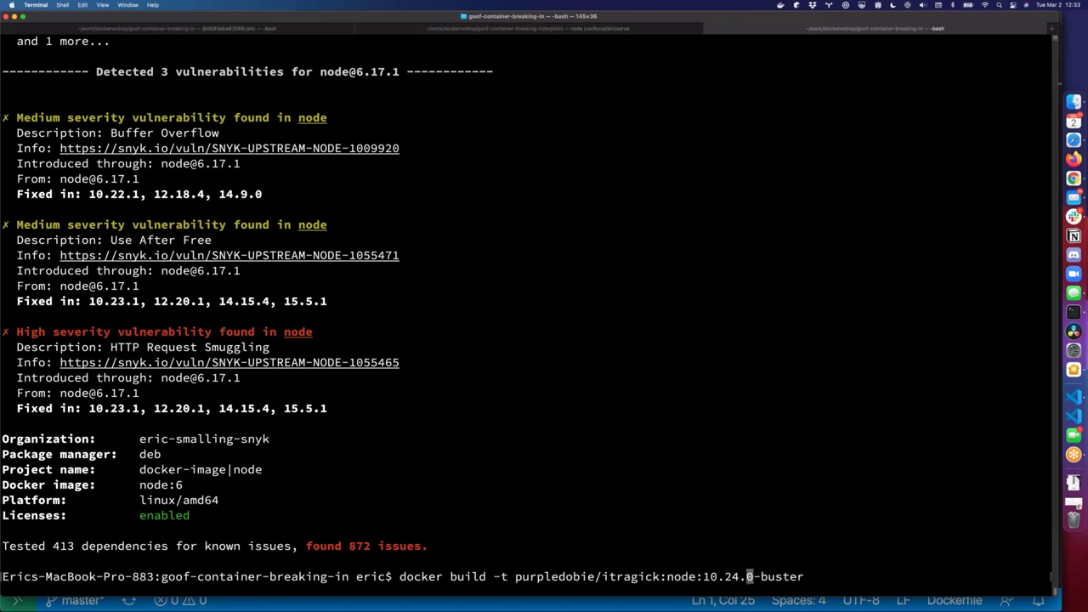
key(BackSpace)
key(BackSpace)
key(BackSpace)
key(BackSpace)
key(ctrl+e)
text(.)
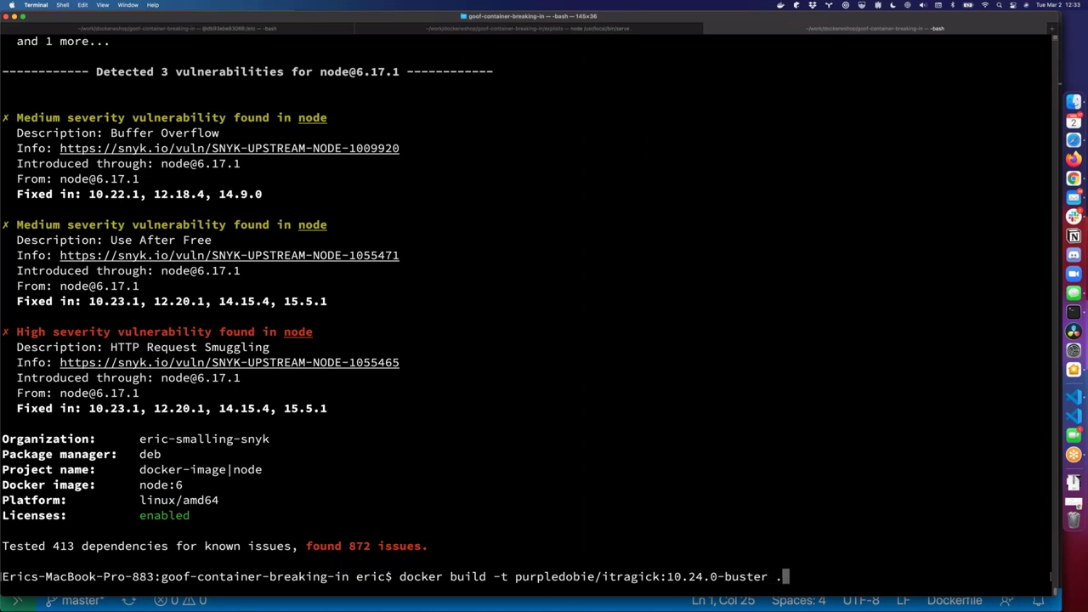
key(Return)
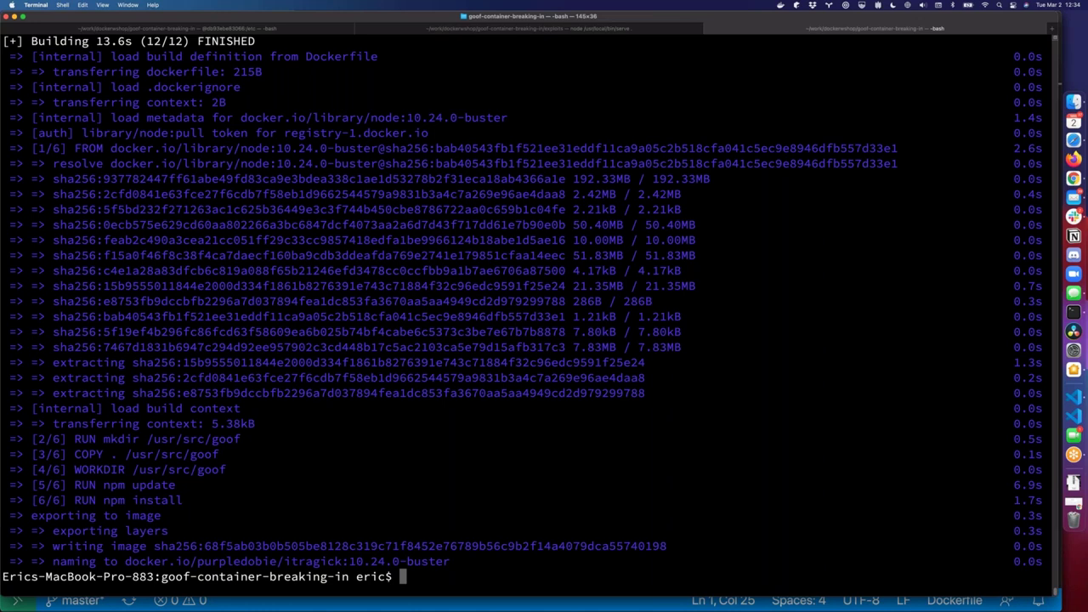
Recall the last build command and replace its docker build -t part with snyk container monitor, ahead of purpledobie/itragick:10.24.0-buster.
key(Up)
key(Left)
key(Left)
key(Left)
key(Left)
key(Left)
key(Left)
key(Left)
key(Left)
key(Left)
key(Left)
key(Left)
key(Left)
key(Left)
key(Left)
key(Left)
key(Left)
key(Left)
key(Left)
key(Left)
key(Left)
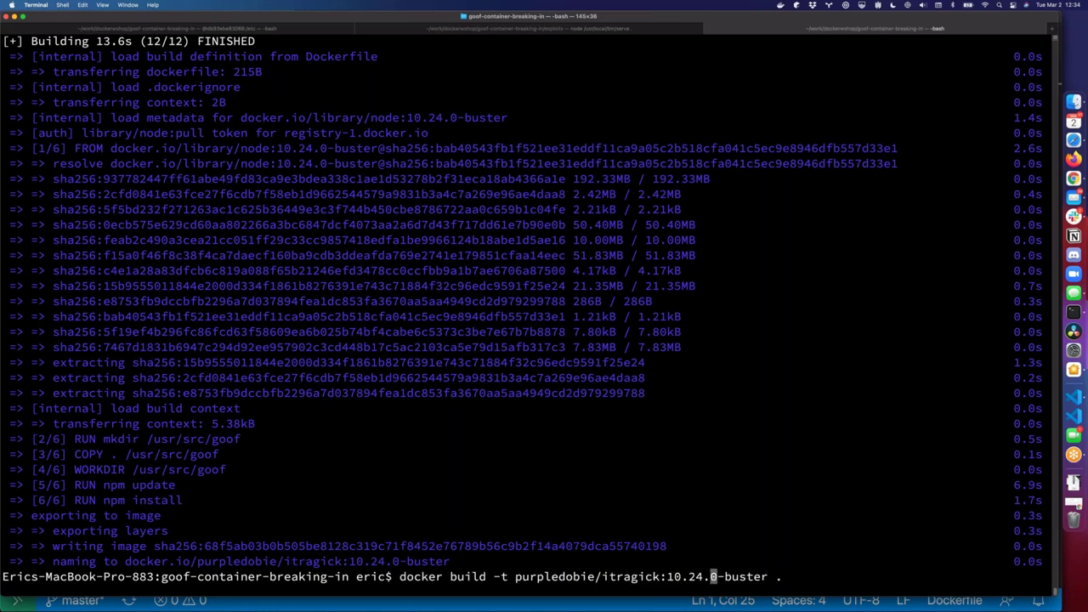
key(Right)
key(BackSpace)
key(BackSpace)
key(BackSpace)
key(BackSpace)
key(BackSpace)
key(BackSpace)
key(BackSpace)
key(BackSpace)
key(BackSpace)
key(BackSpace)
key(BackSpace)
key(BackSpace)
key(BackSpace)
key(BackSpace)
key(BackSpace)
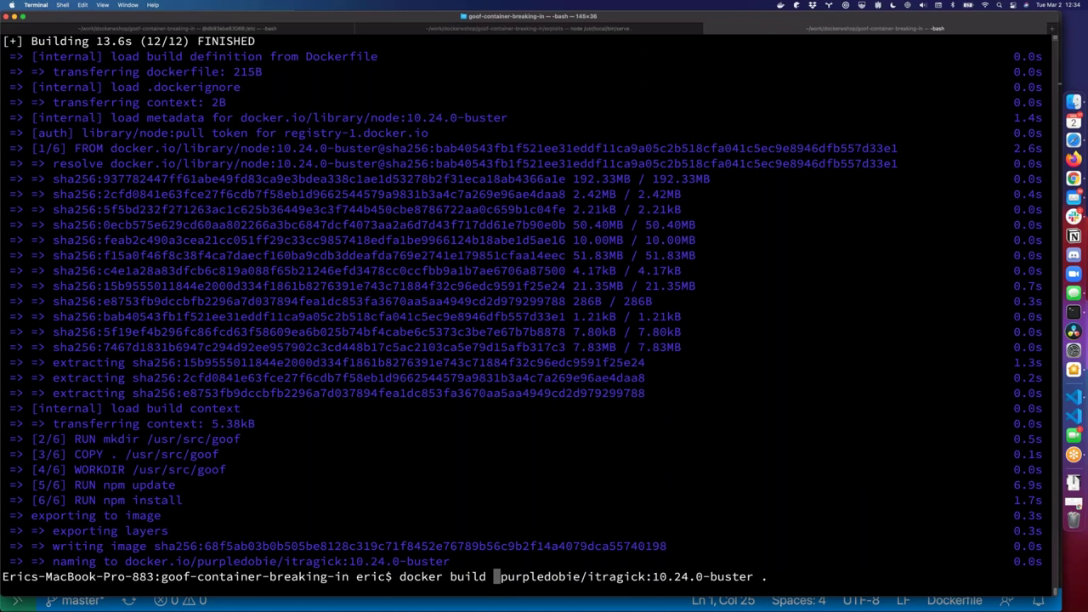
text(sy)
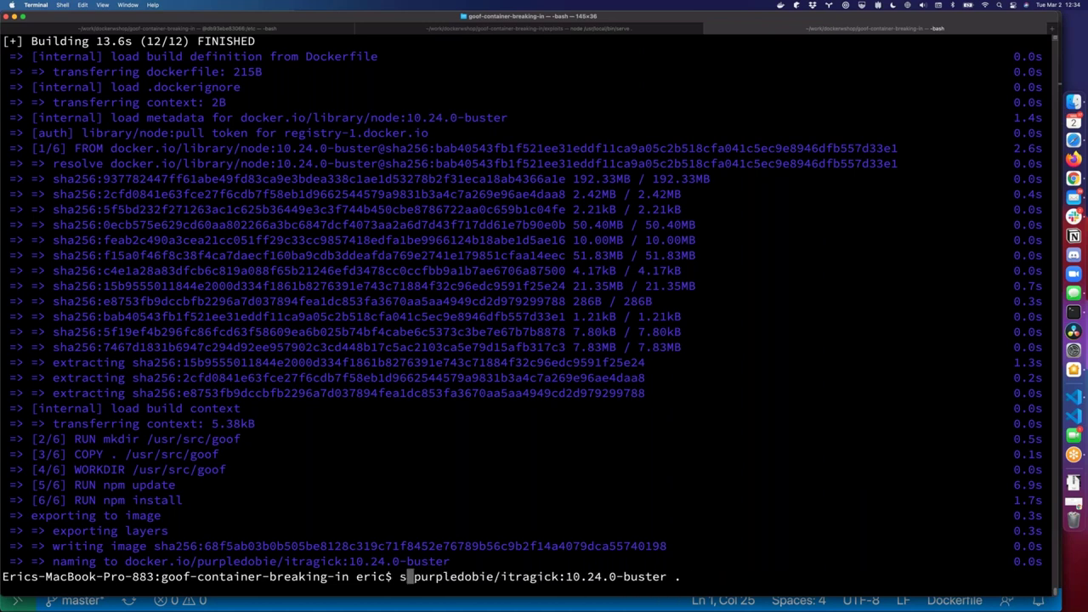
key(BackSpace)
text(nyk mo)
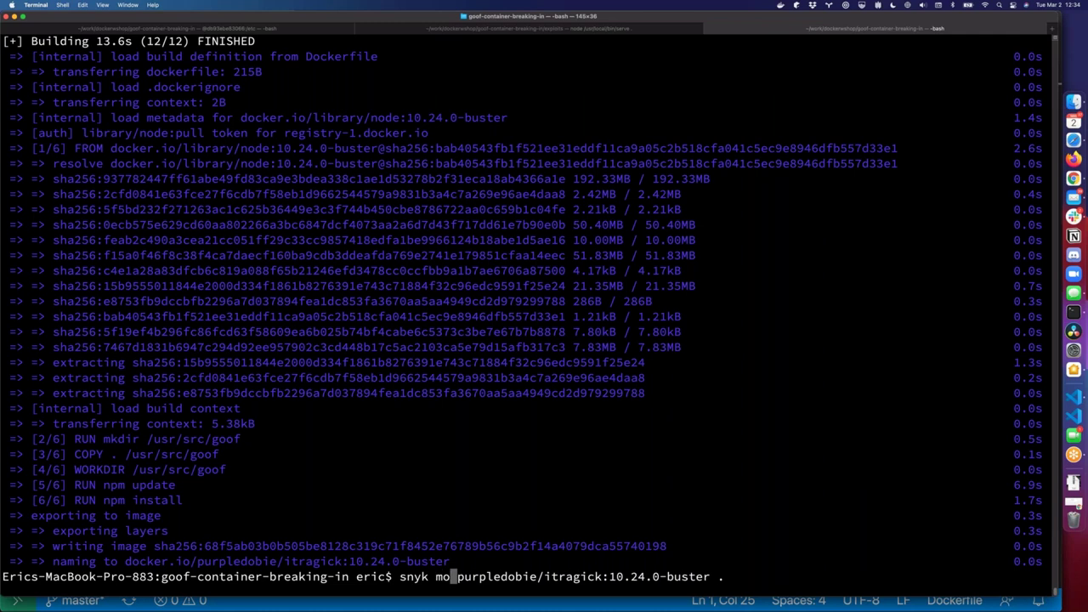
text(nitor)
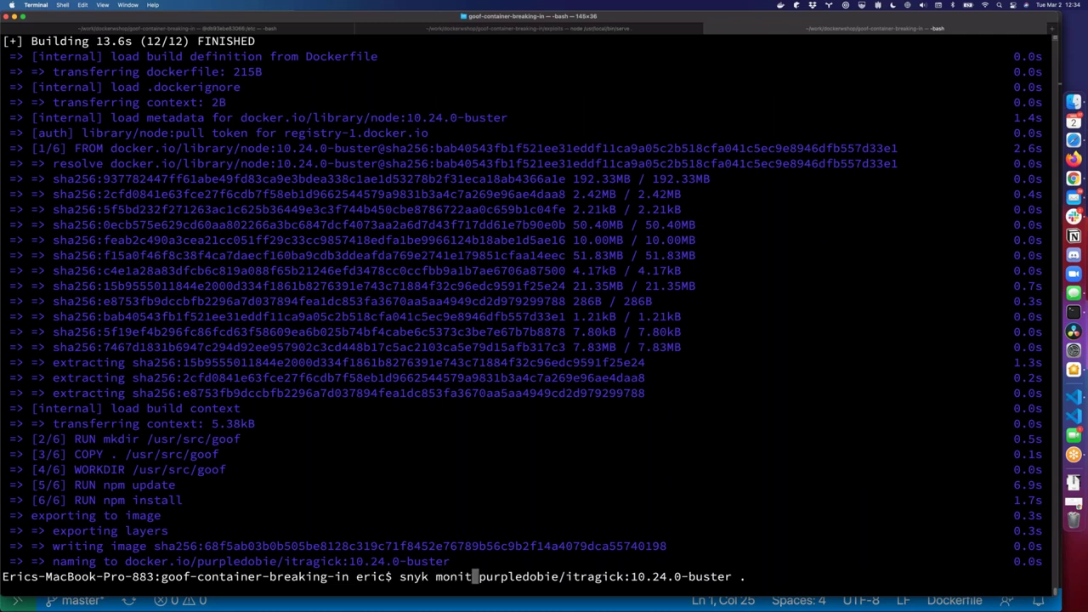
key(alt+Left)
text(cont)
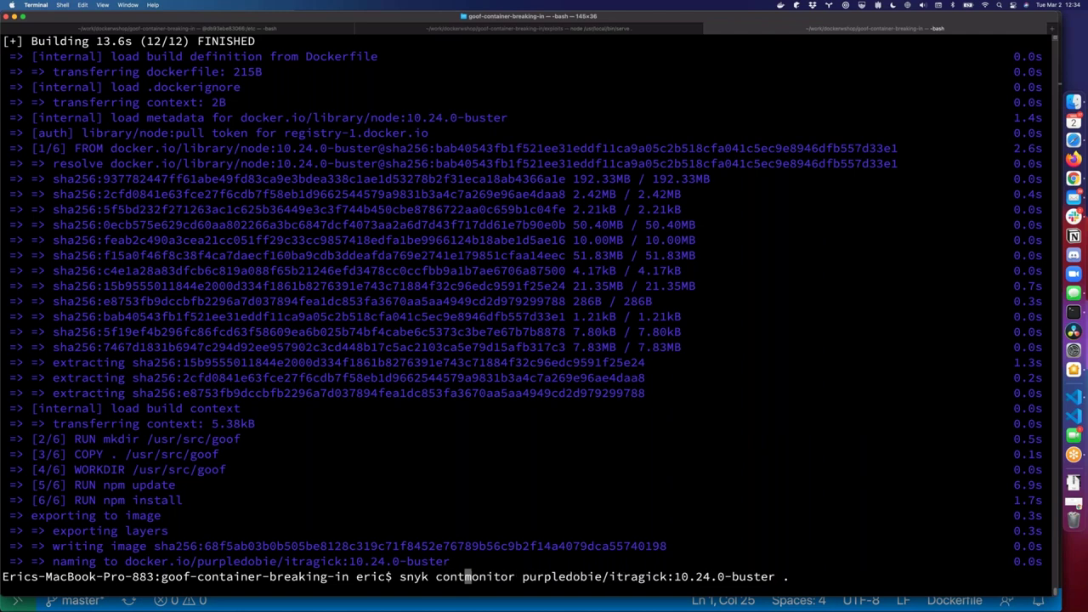
text(ainer)
Replace the command's trailing dot with --file=Dockerfile and run the container monitor command.
key(ctrl+e)
key(BackSpace)
text(--file)
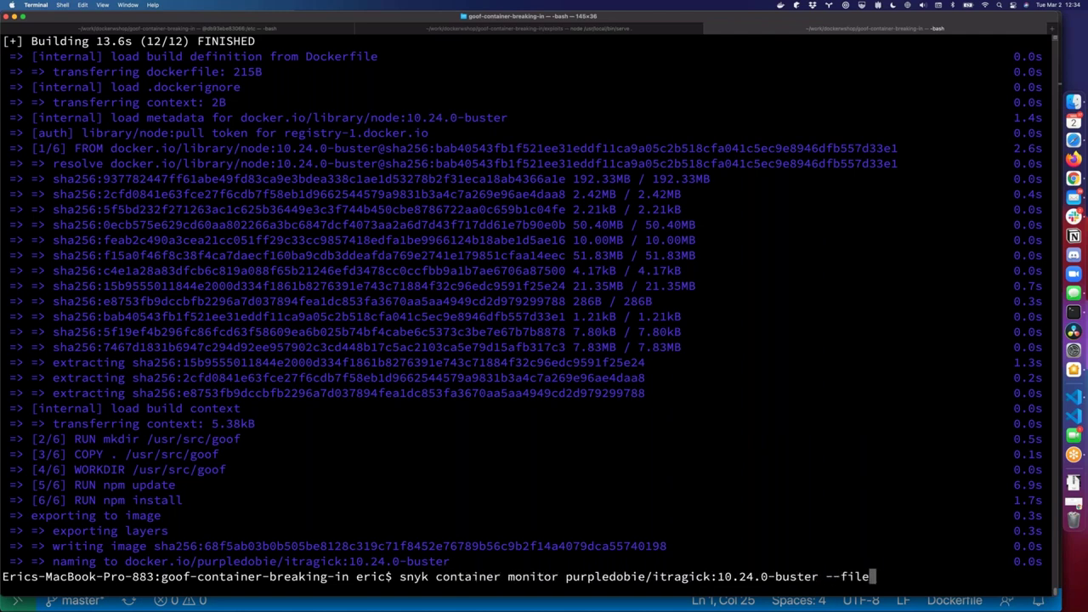
text(=Docker)
key(BackSpace)
text(file)
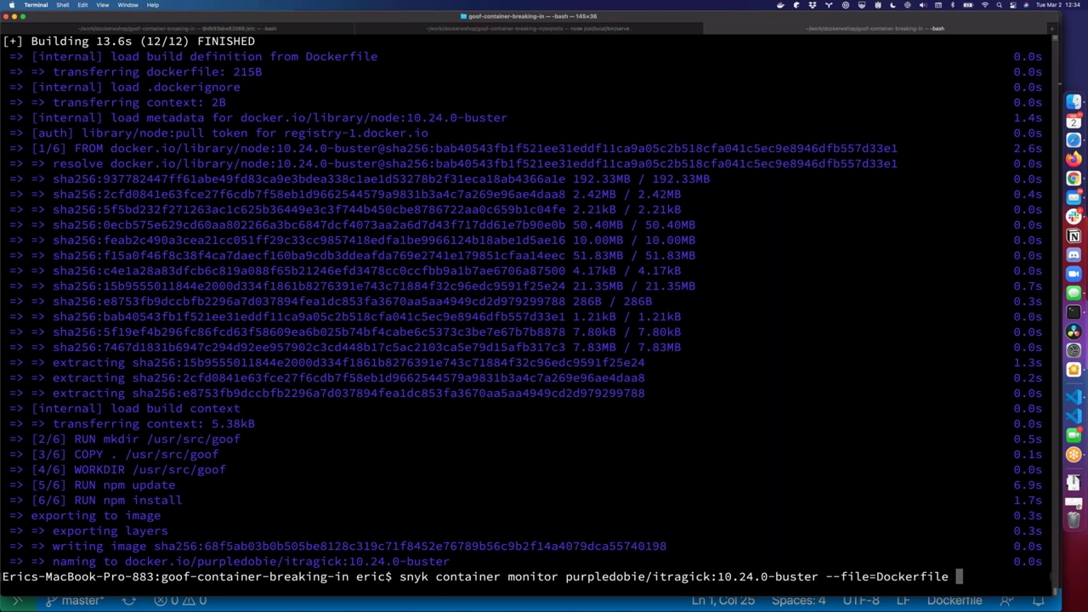
key(Return)
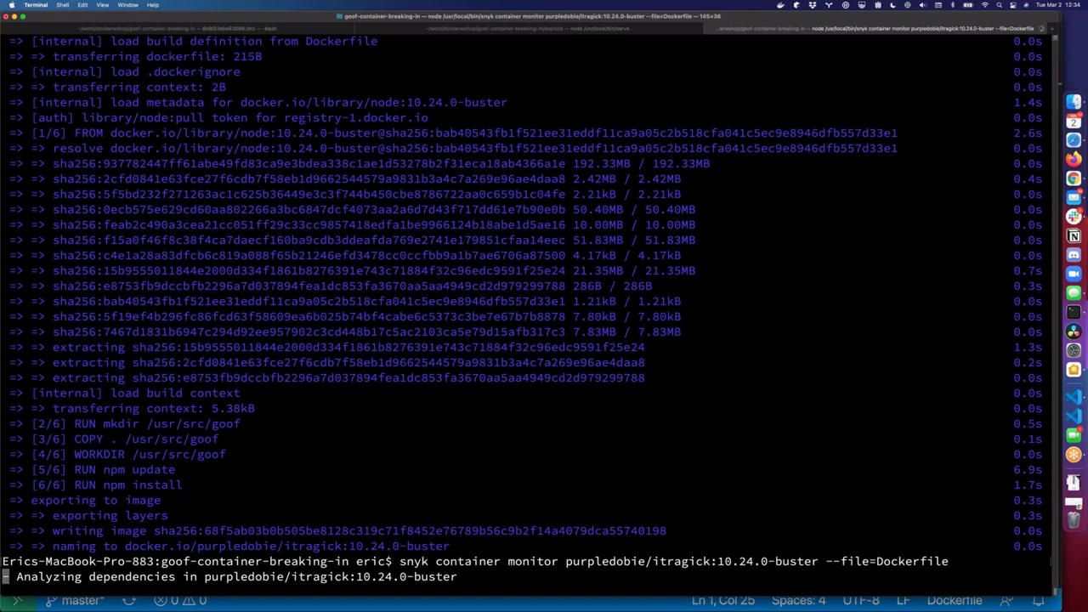
Switch to Snyk in Chrome, open the projects list, and check the monitor command's progress in Terminal before returning to Chrome.
key(super+Tab)
key(super+Tab)
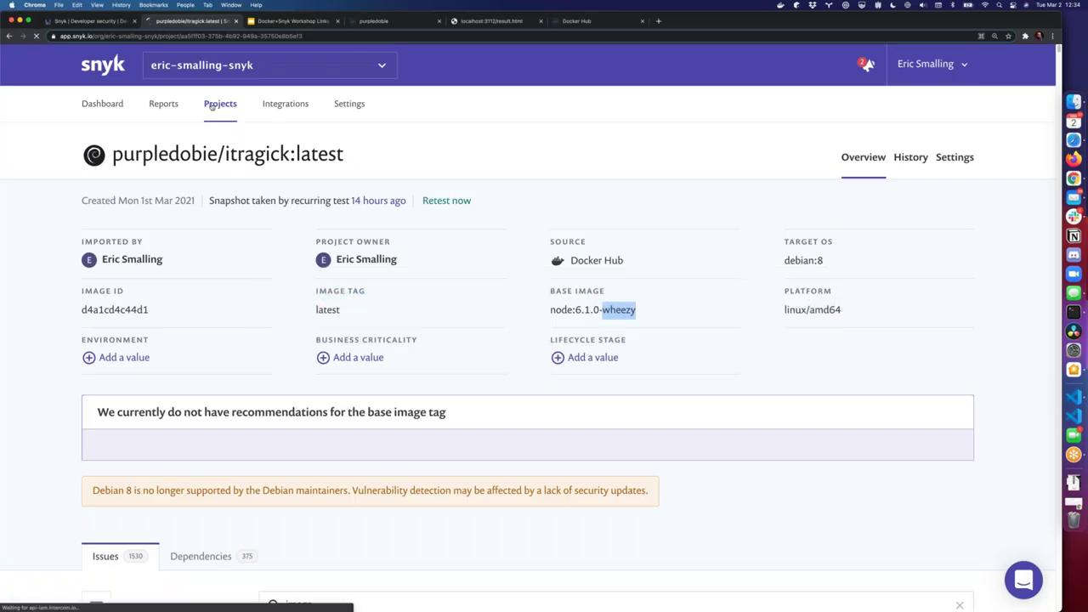
click(220, 104)
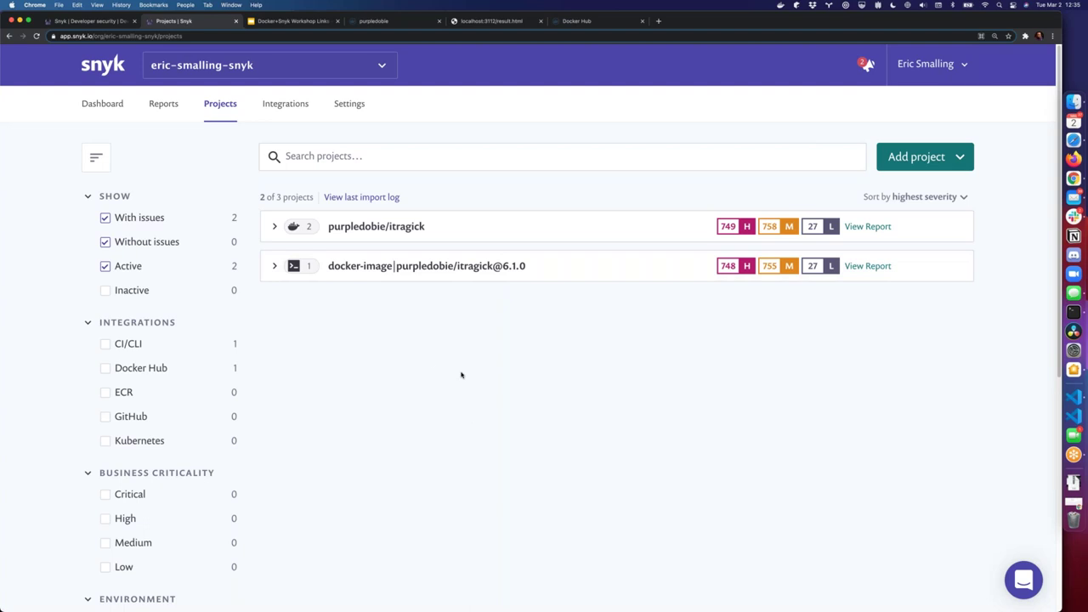
key(super+Tab)
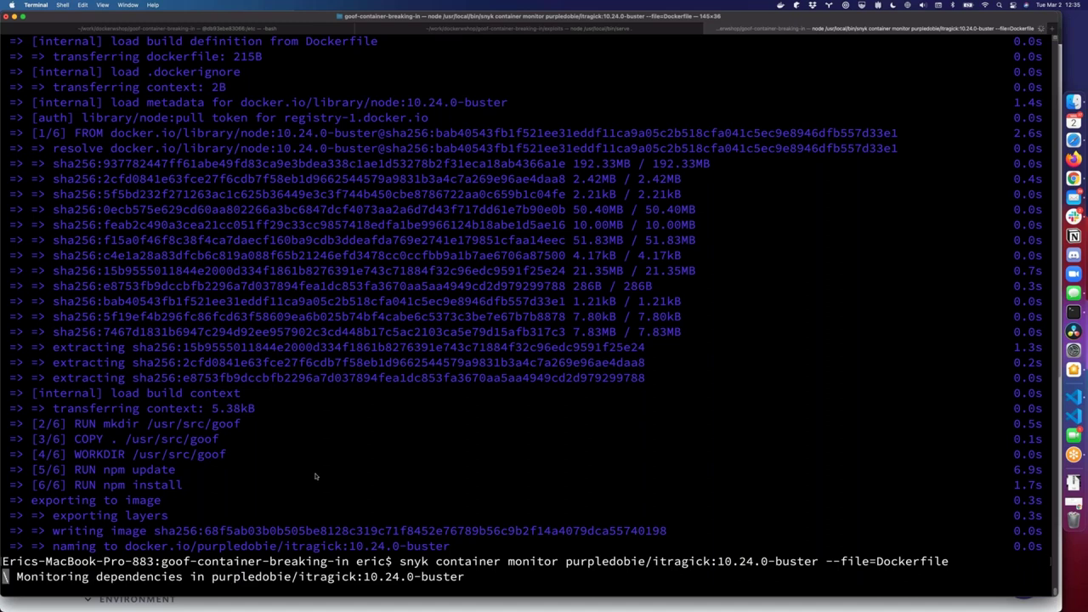
key(super+Tab)
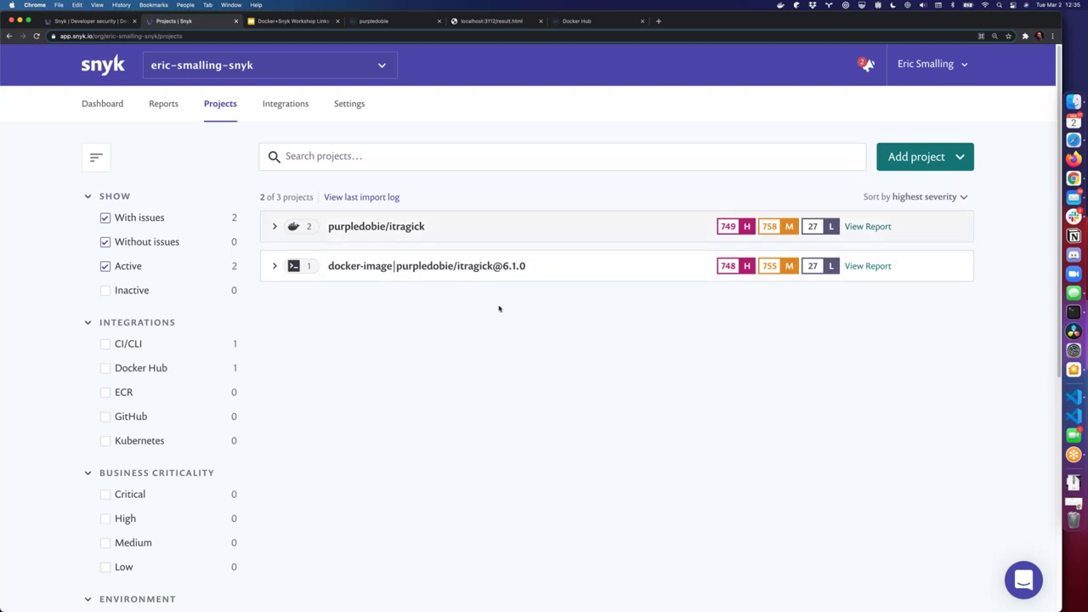
Start adding a Docker Hub project, select the latest tag of purpledobie/itragick, and cancel the import.
click(960, 158)
click(587, 395)
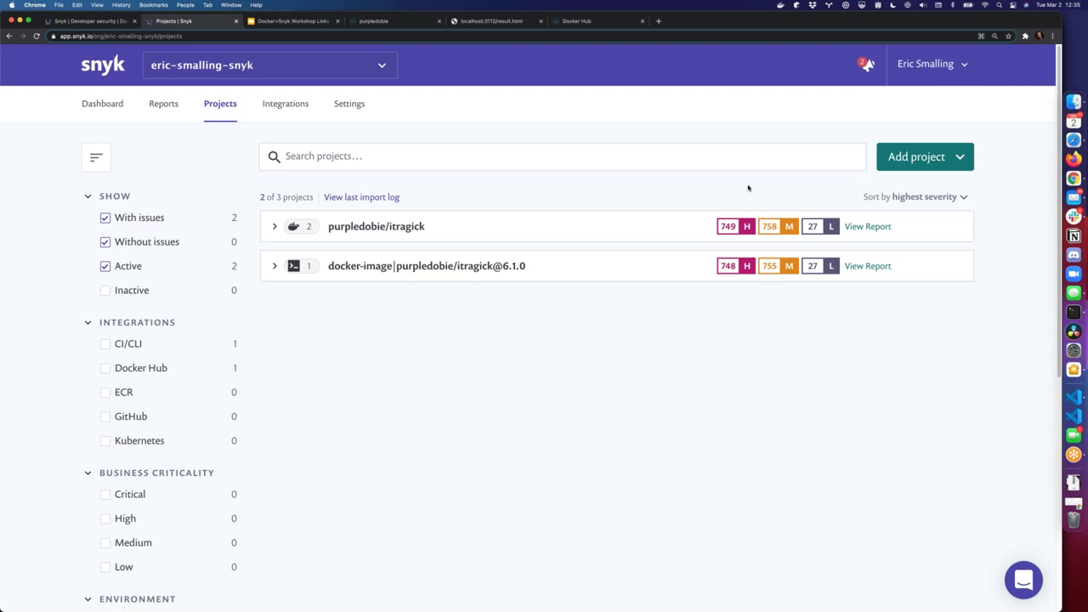
click(961, 157)
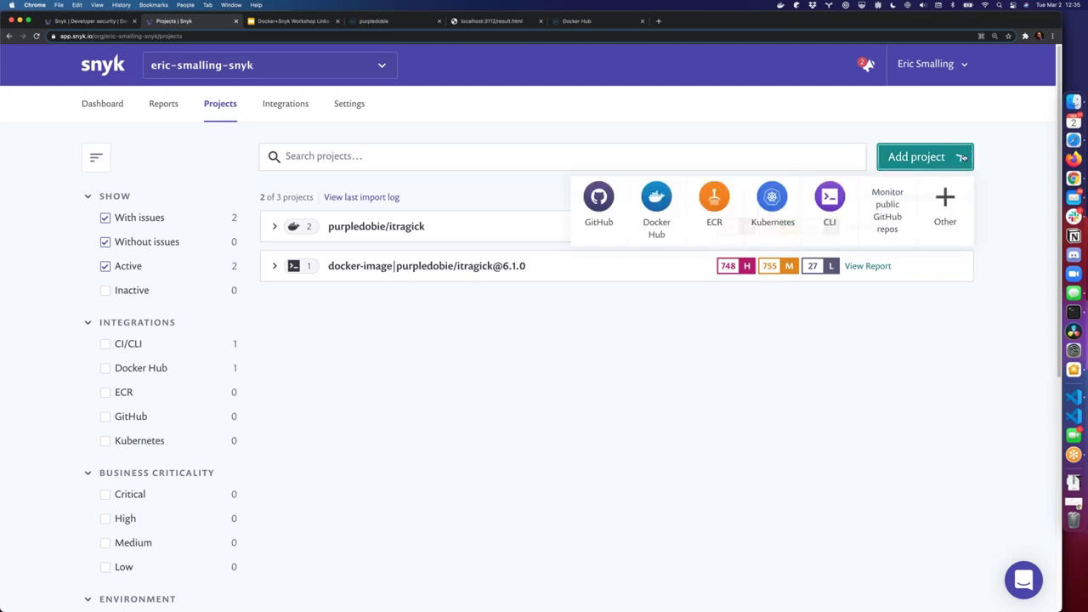
click(669, 208)
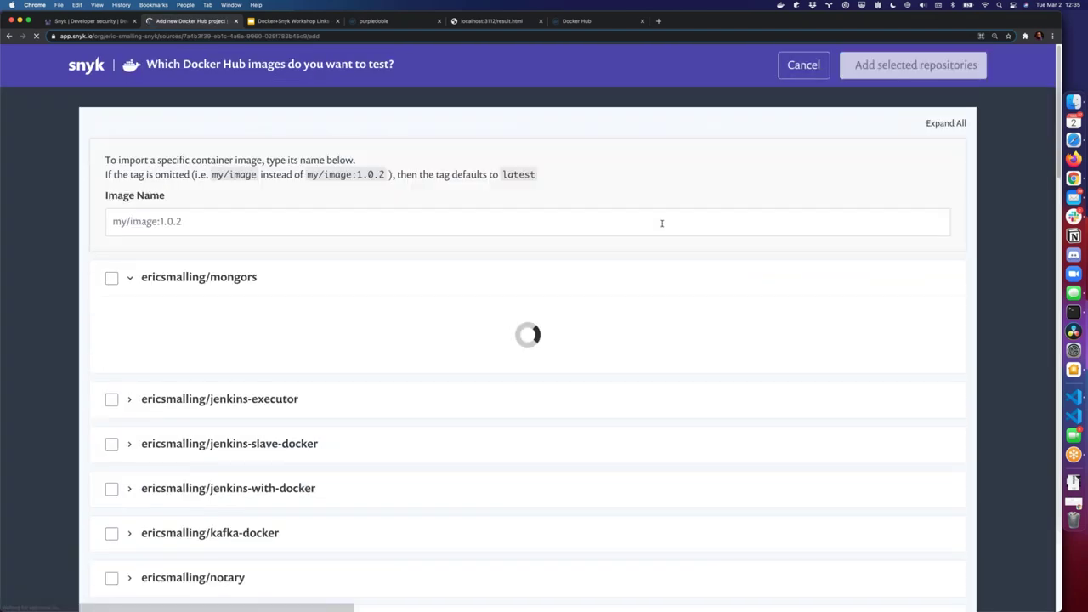
click(129, 277)
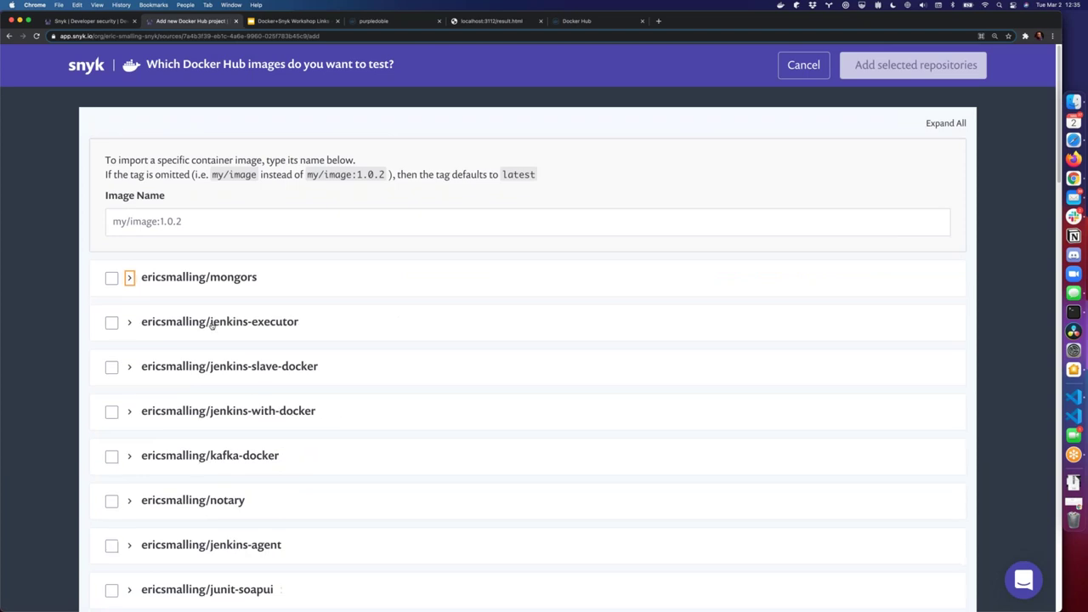
scroll(212, 327, down, 20)
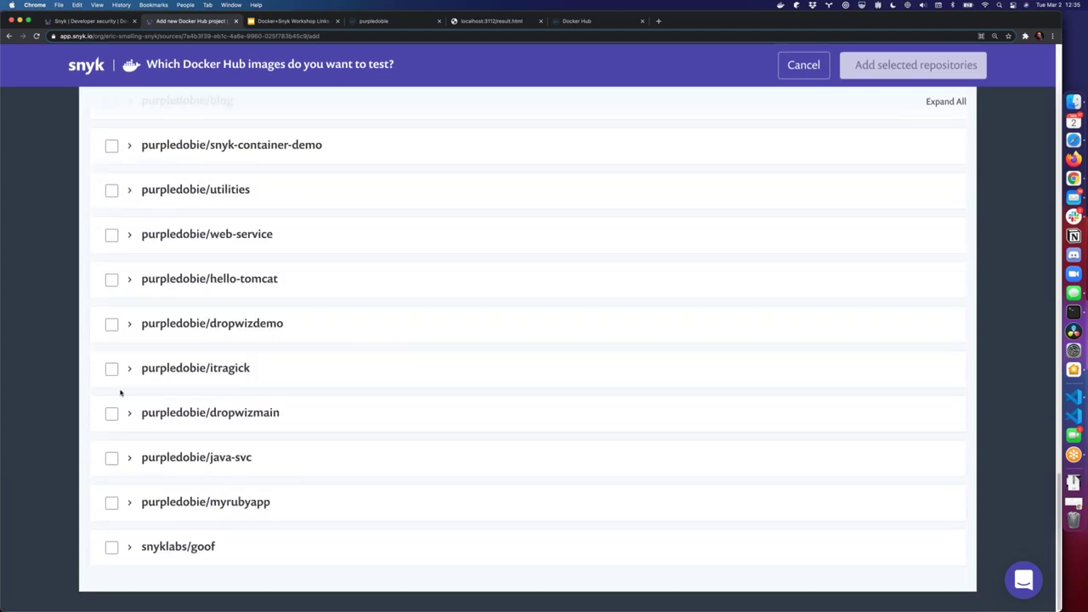
click(130, 368)
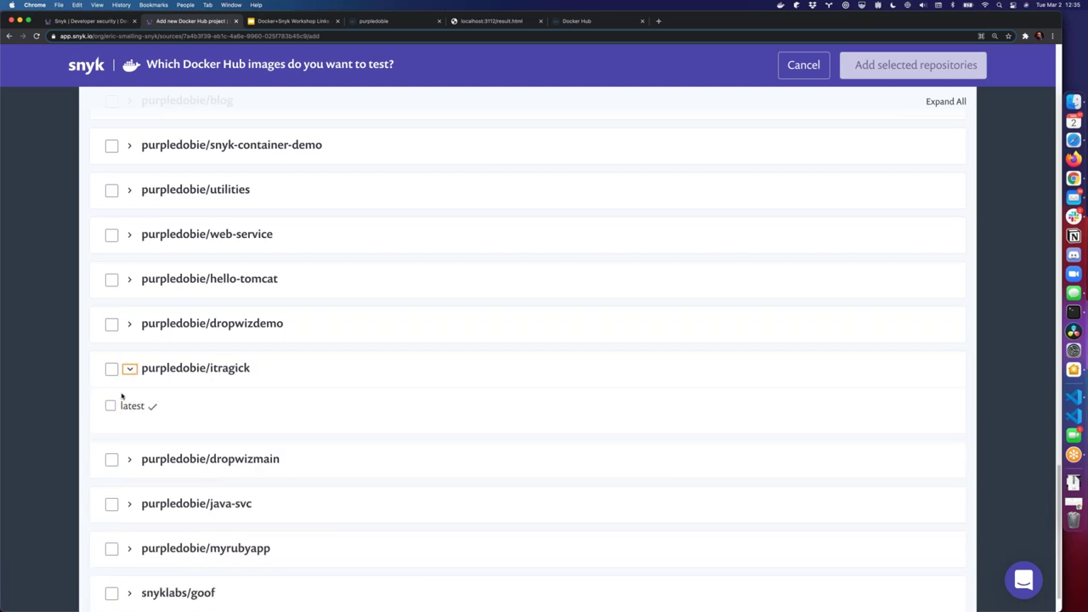
click(111, 406)
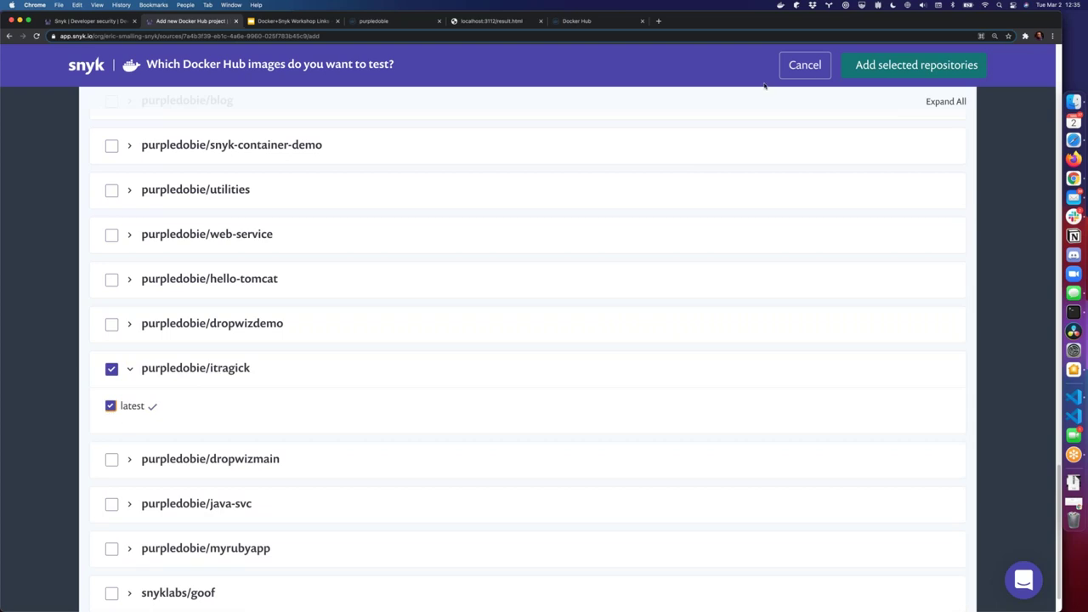
click(805, 68)
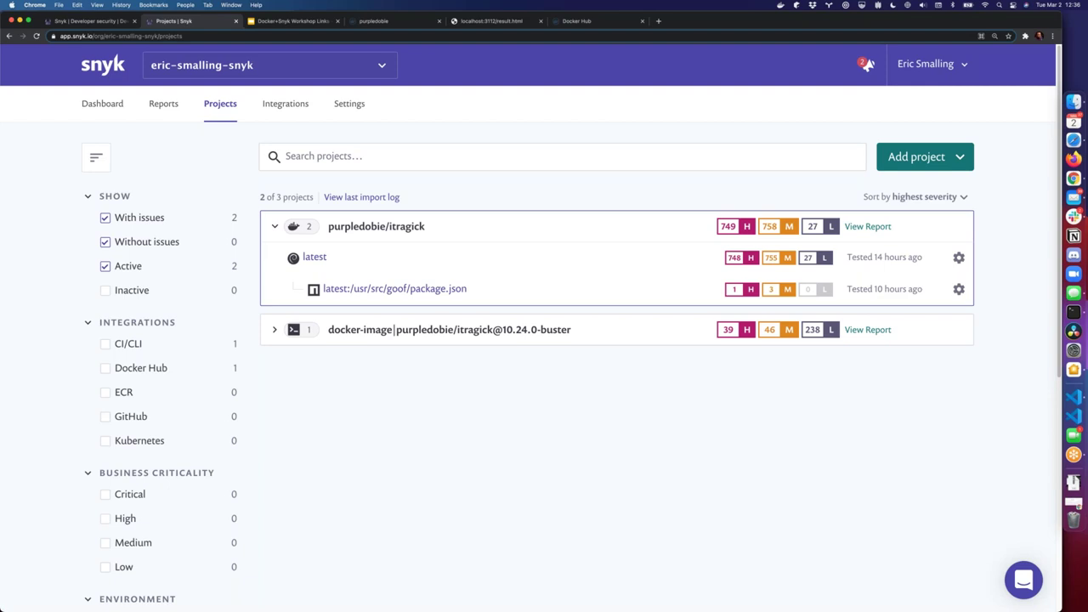
click(275, 226)
click(36, 37)
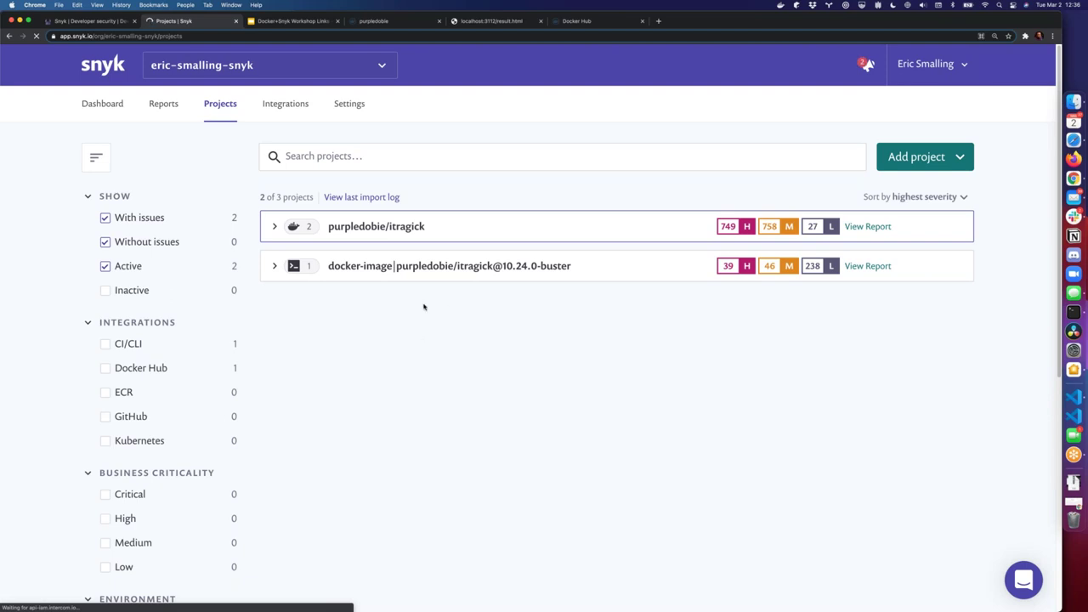
click(1073, 311)
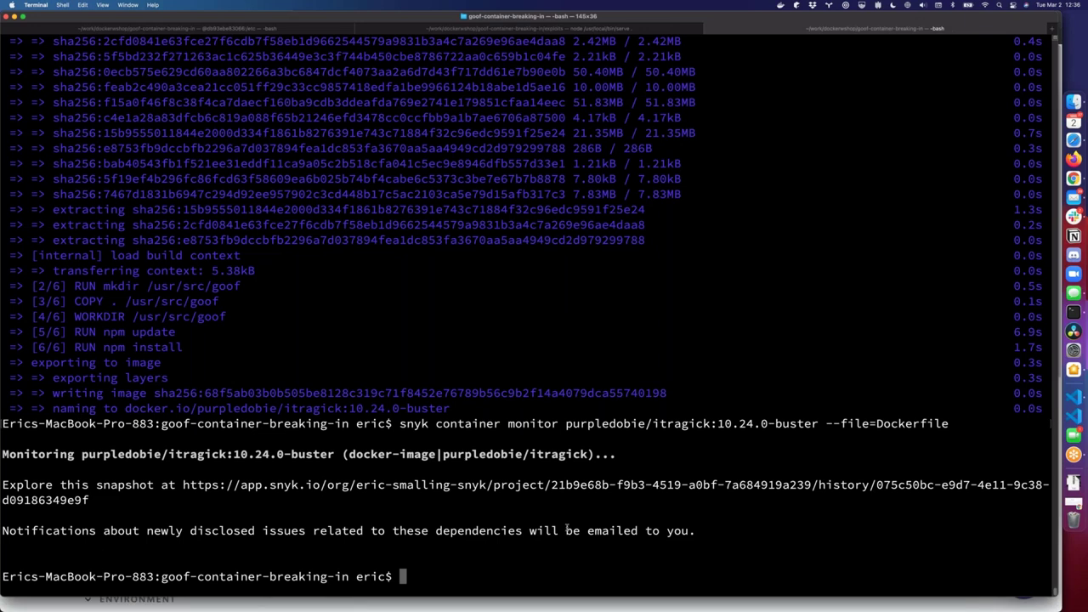
key(super+Tab)
key(super+r)
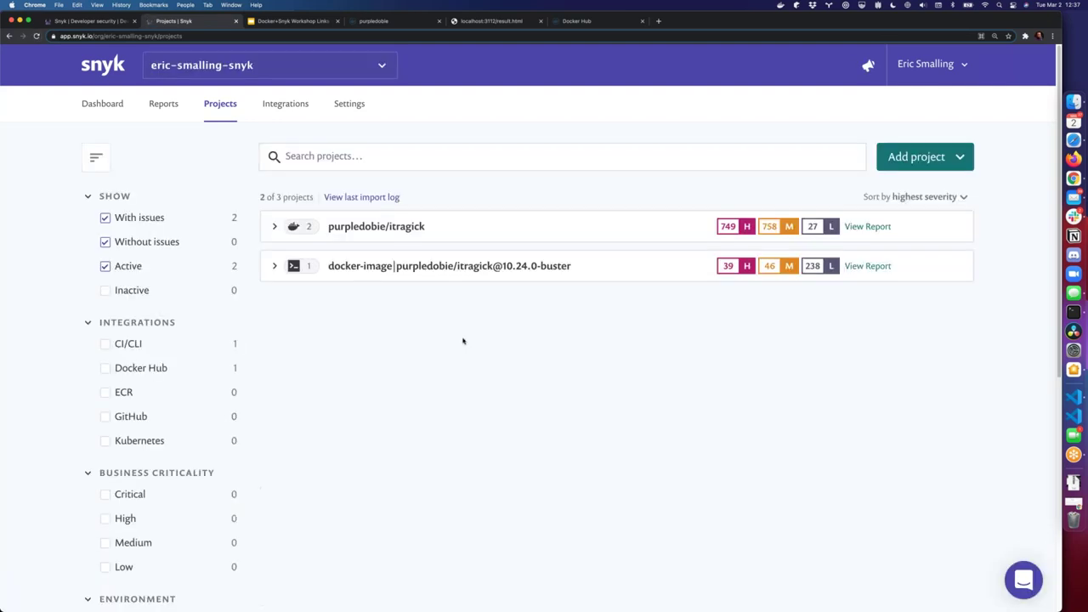
click(274, 266)
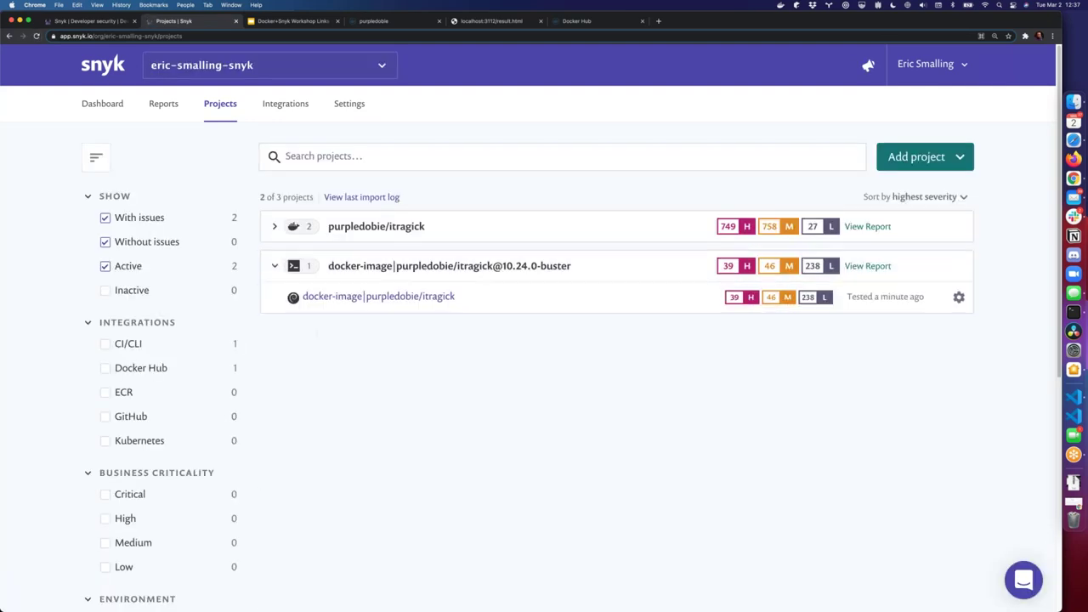
View the purpledobie/itragick:latest project through the last import log and return to the projects list.
click(361, 197)
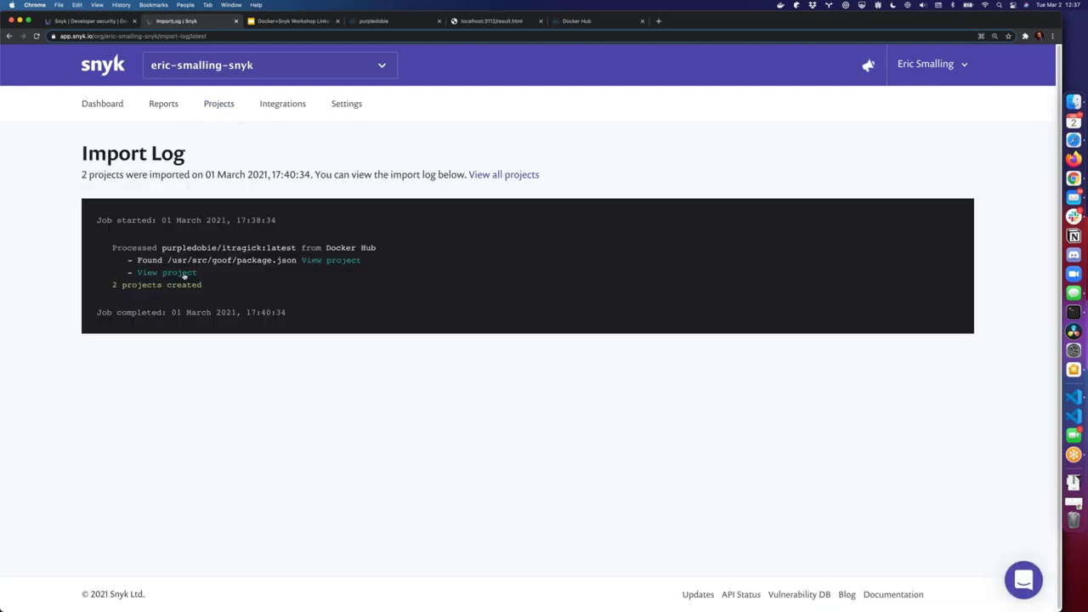
click(186, 273)
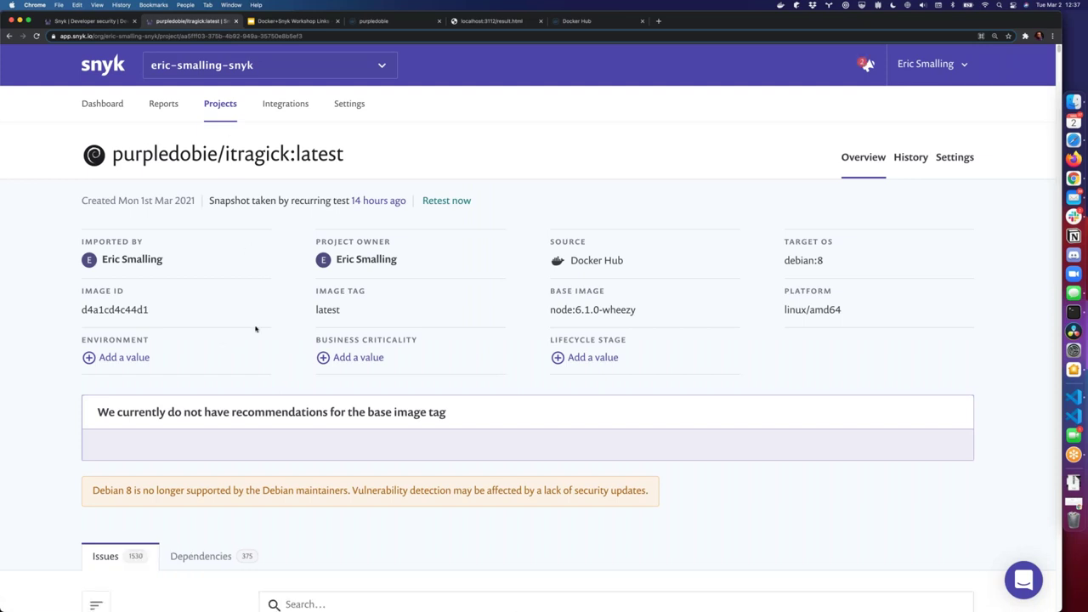
scroll(257, 323, down, 5)
scroll(258, 323, up, 5)
click(224, 108)
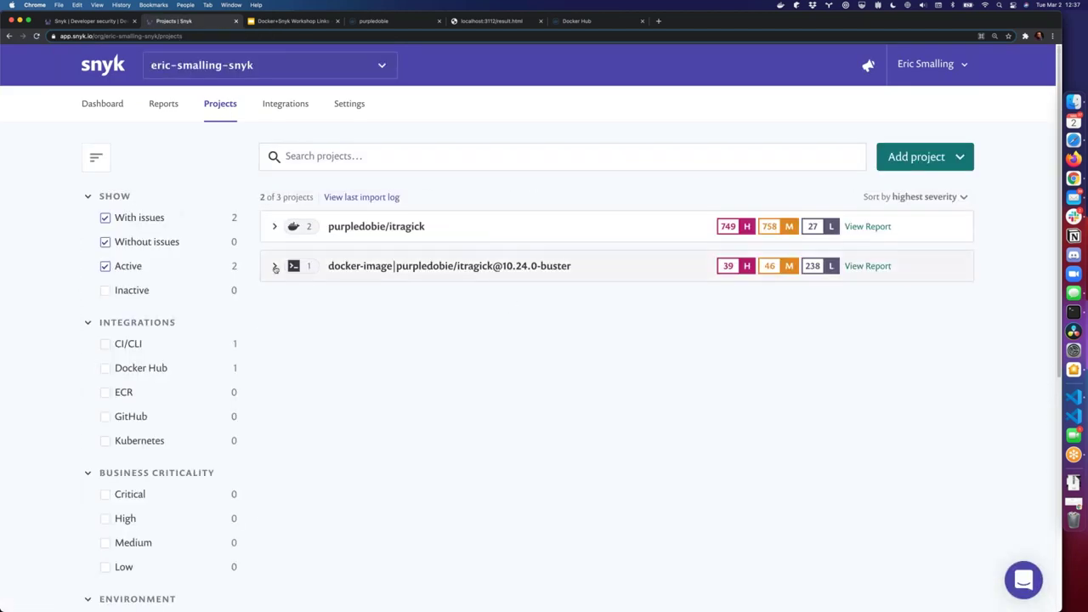
Open the docker-image|purpledobie/itragick project under 10.24.0-buster and show all upgrade types in its base image recommendations.
click(275, 267)
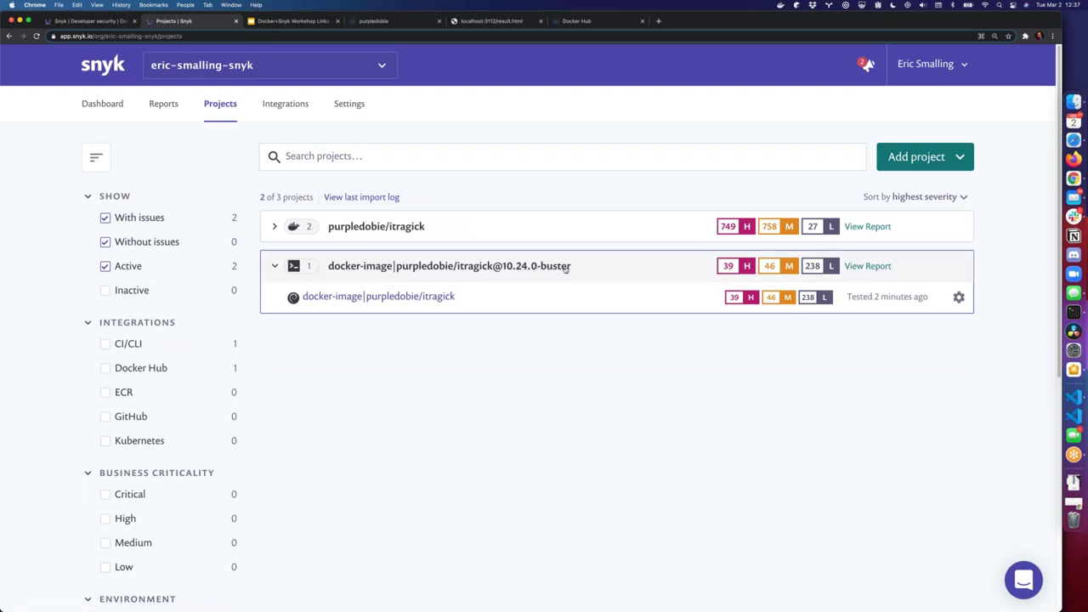
click(437, 301)
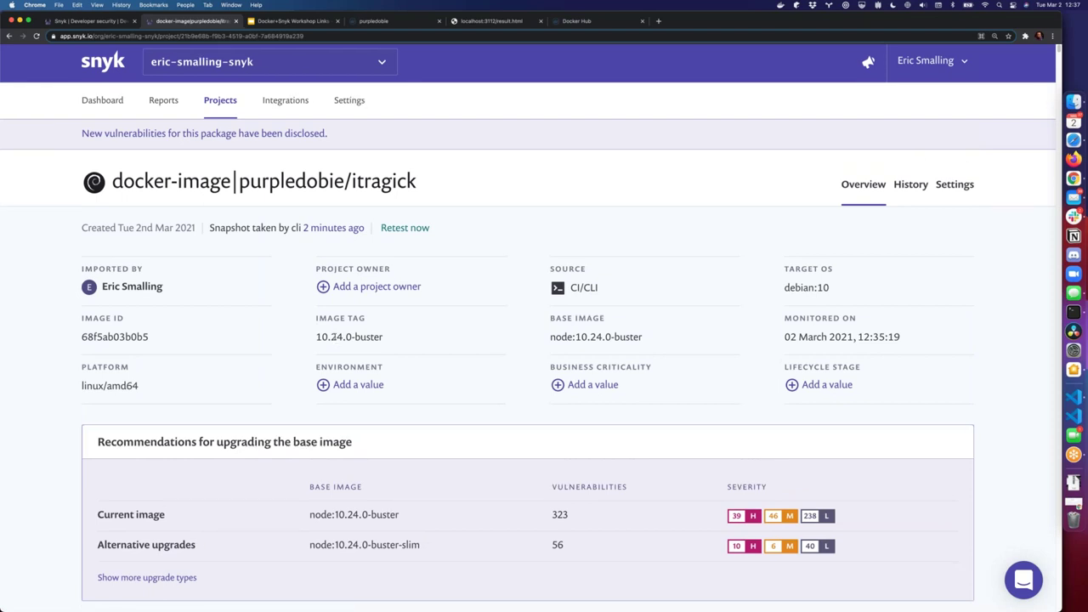
scroll(408, 496, down, 5)
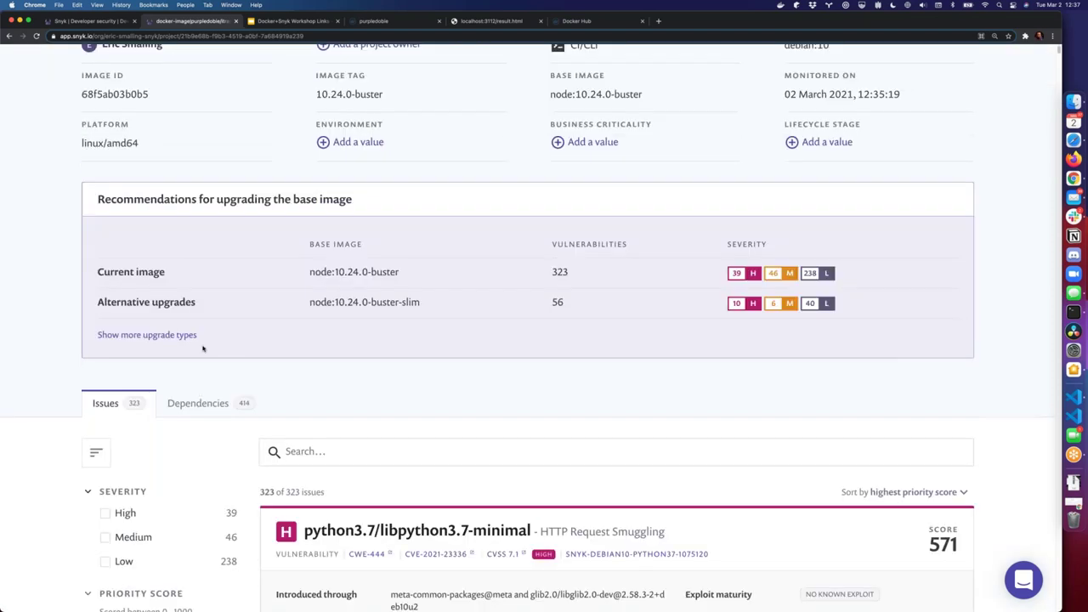
click(187, 335)
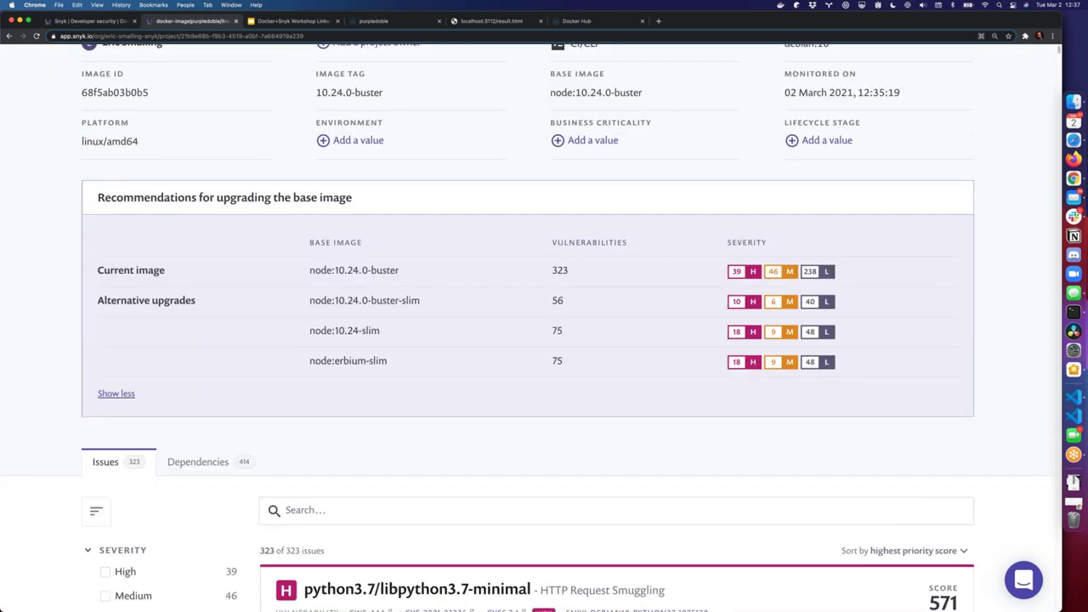
scroll(444, 471, down, 5)
scroll(296, 216, up, 6)
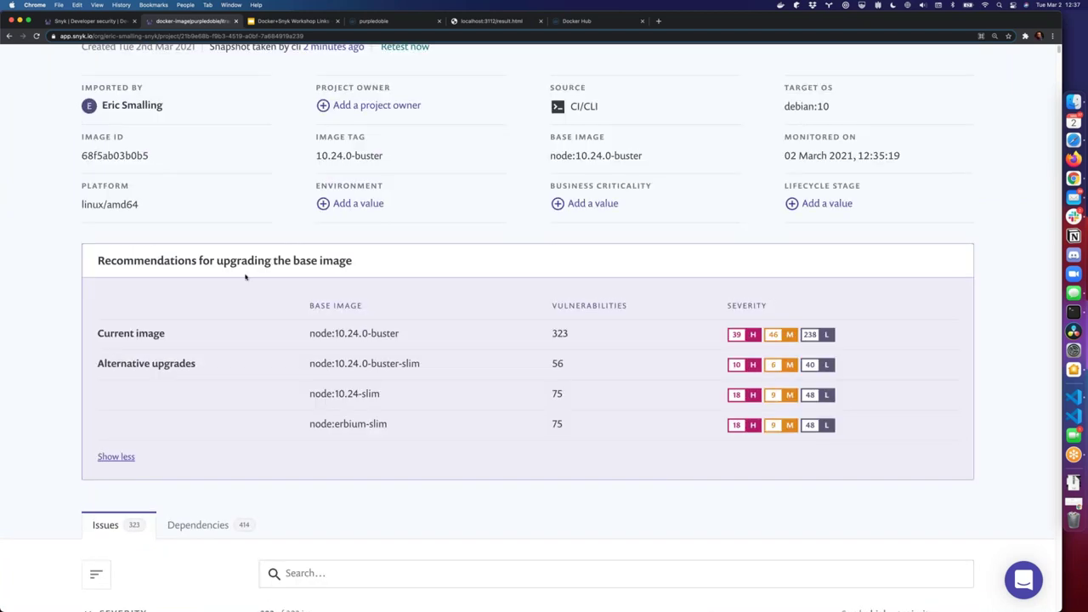
Filter the project's issues to High severity and look at the first entries.
scroll(305, 339, down, 6)
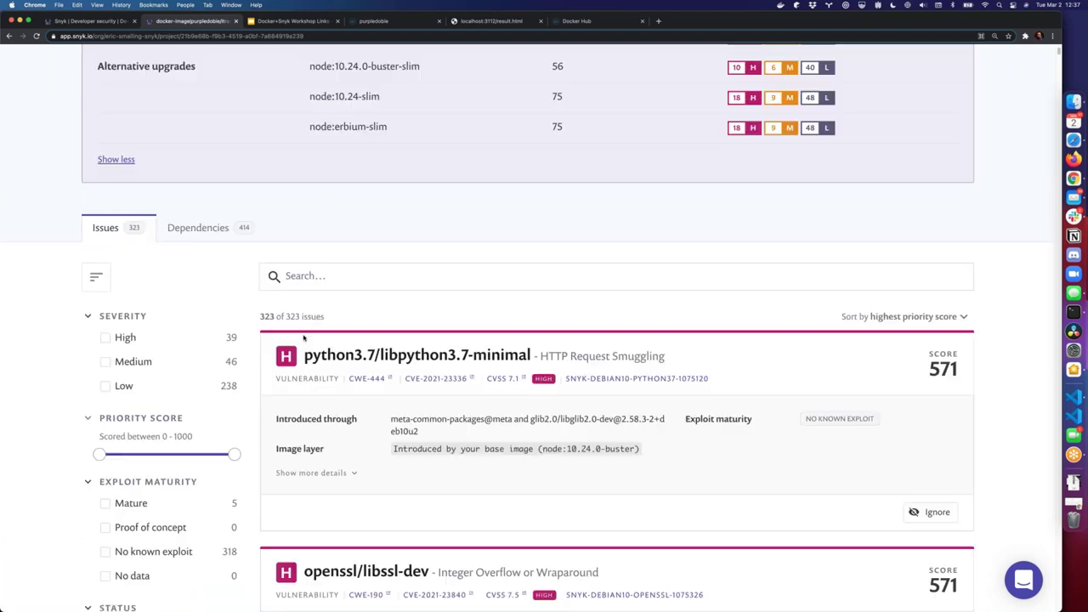
click(105, 338)
scroll(437, 352, down, 1)
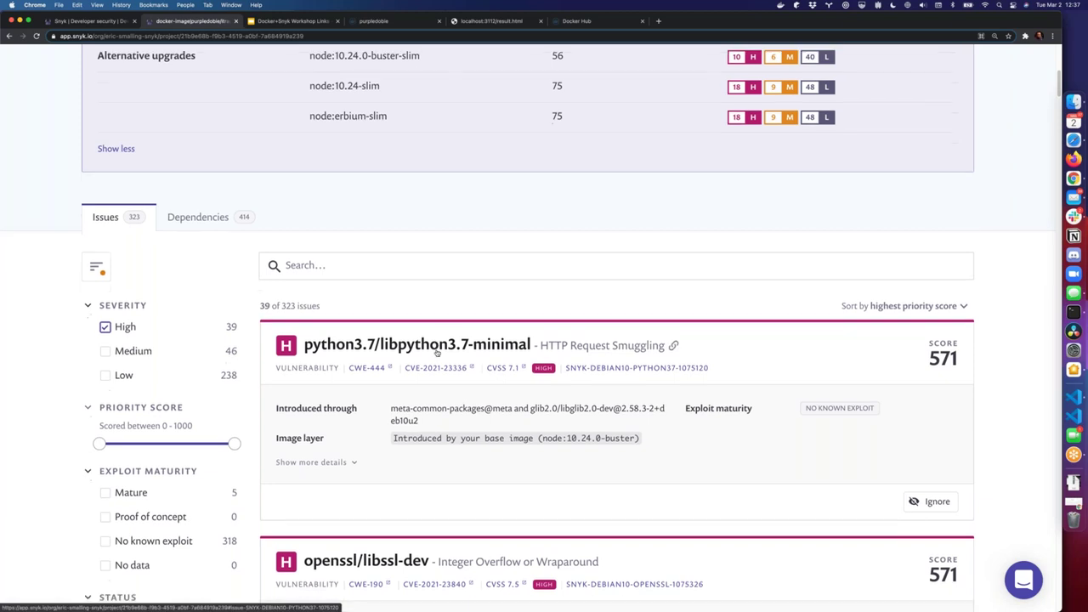
Review the high-severity issues and the alternative base image upgrades, highlighting node:10.24.0-buster-slim, and return to the project overview.
scroll(437, 352, down, 2)
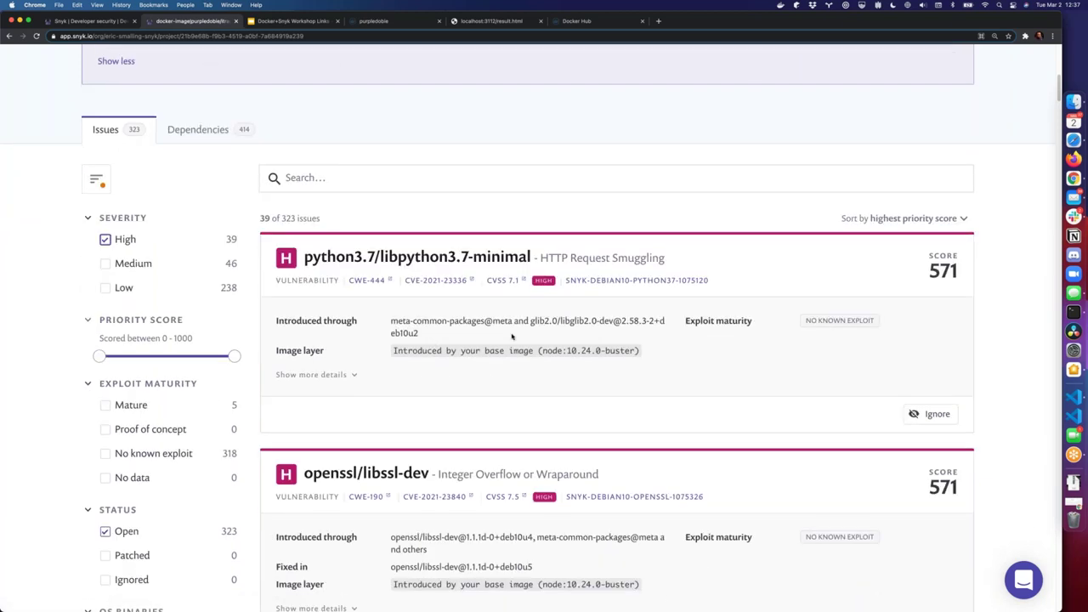
scroll(481, 297, up, 5)
scroll(481, 297, down, 1)
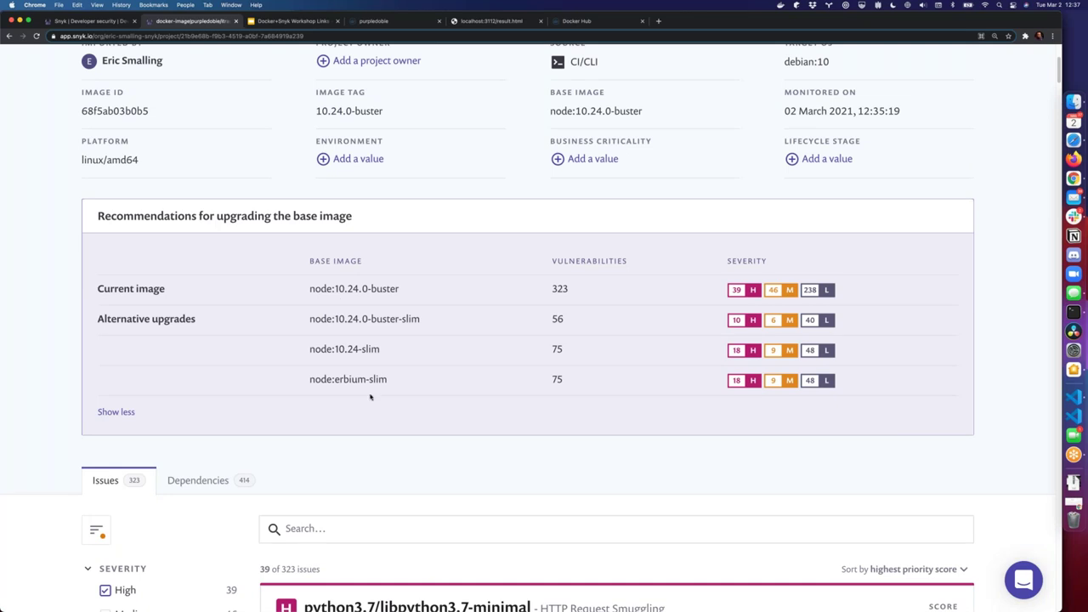
double_click(397, 318)
click(405, 319)
double_click(389, 318)
drag(389, 318, 535, 318)
click(534, 318)
scroll(425, 343, up, 2)
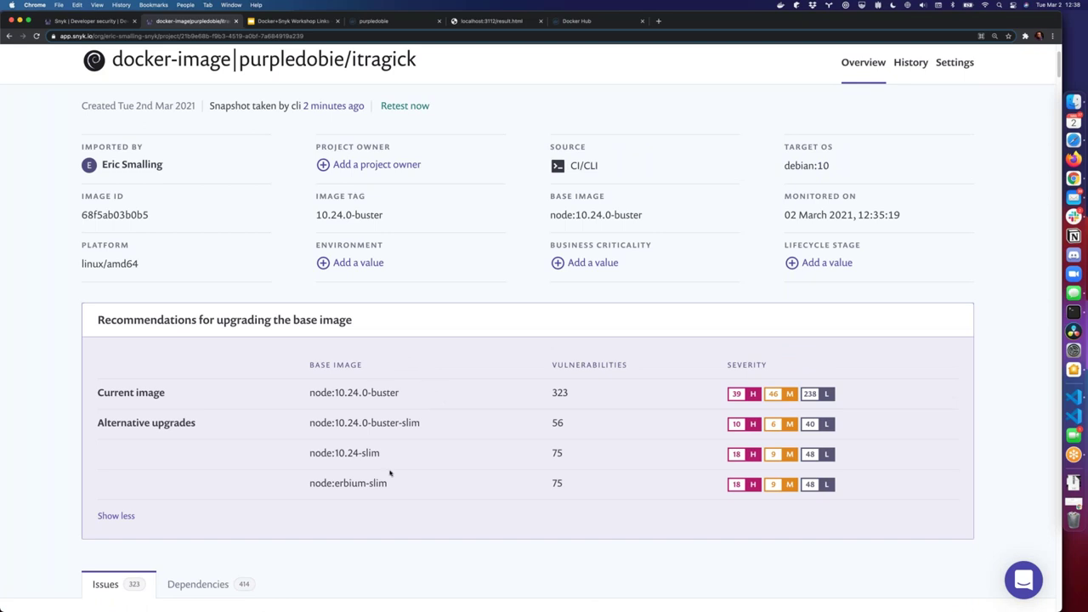
scroll(385, 466, up, 1)
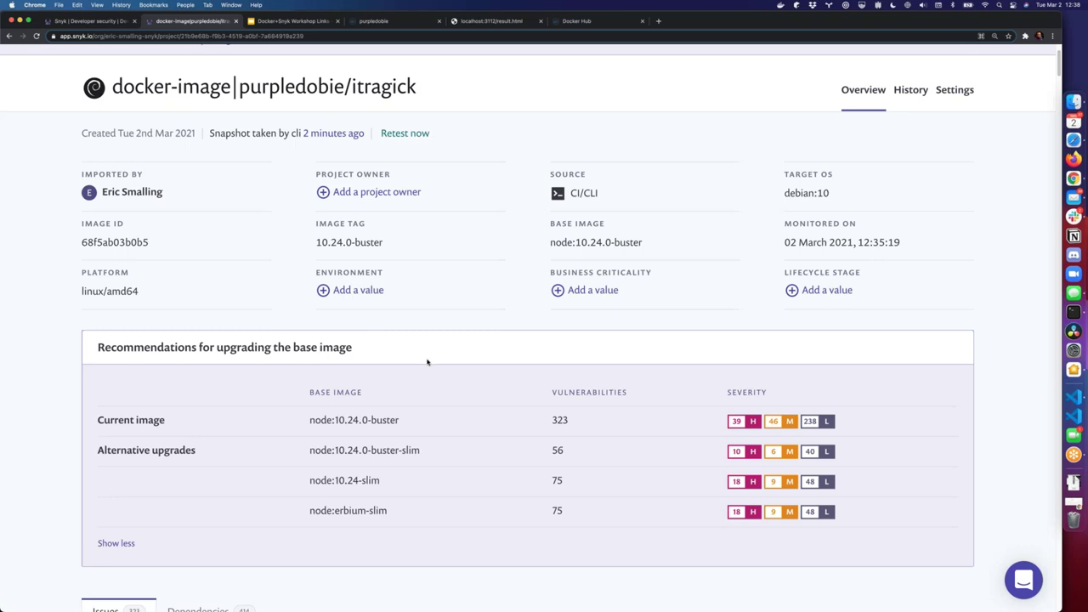
scroll(426, 372, up, 1)
scroll(403, 436, up, 3)
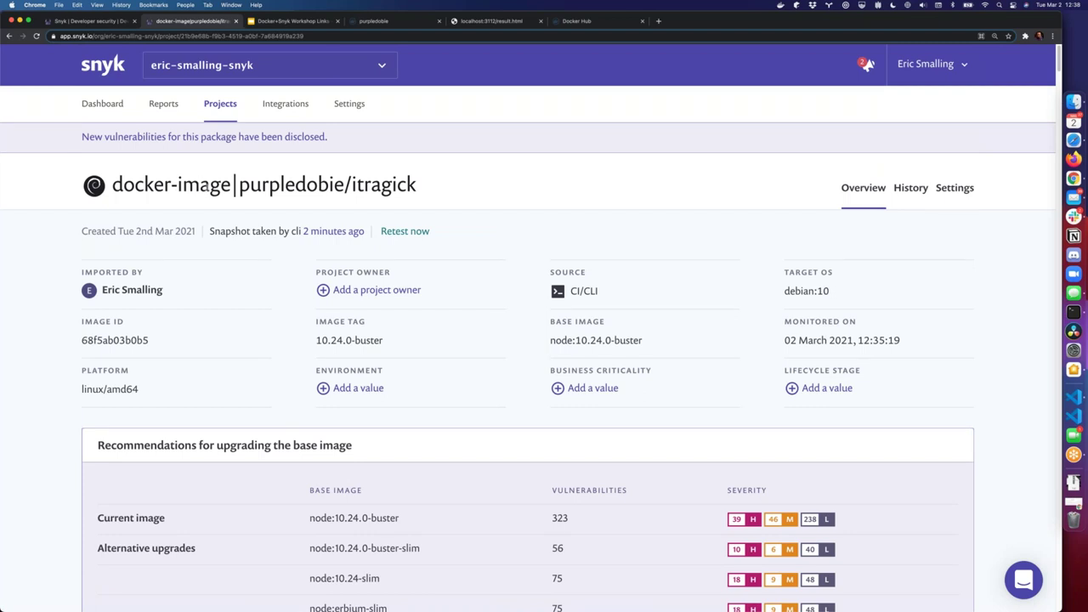
In Terminal, run purpledobie/itragick:10.24.0-buster interactively with port 3112 mapped, and open the image resizer's upload form in Chrome.
click(1073, 313)
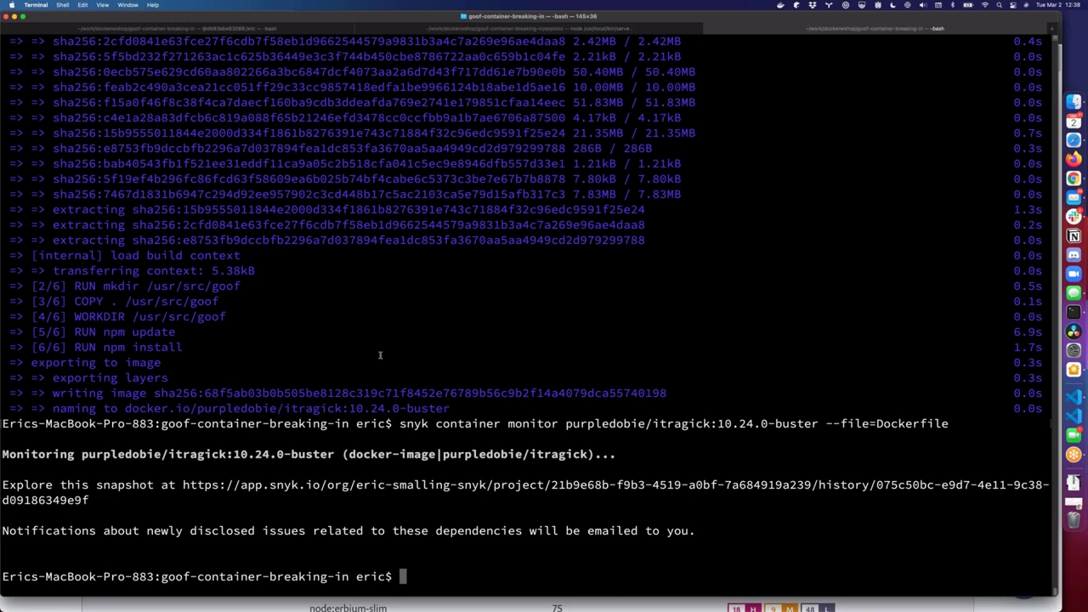
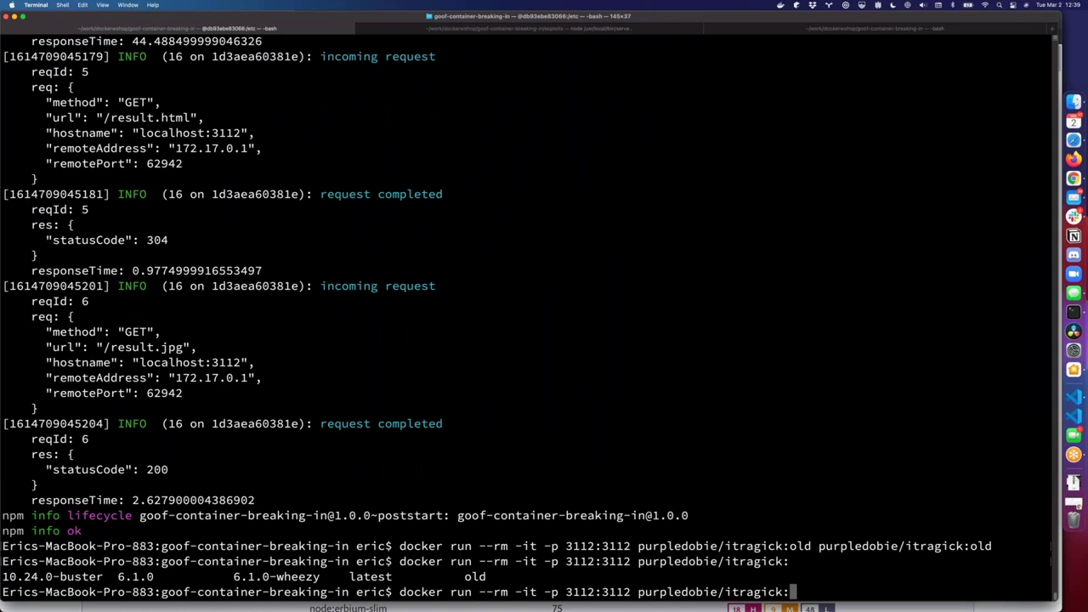
text(10.2)
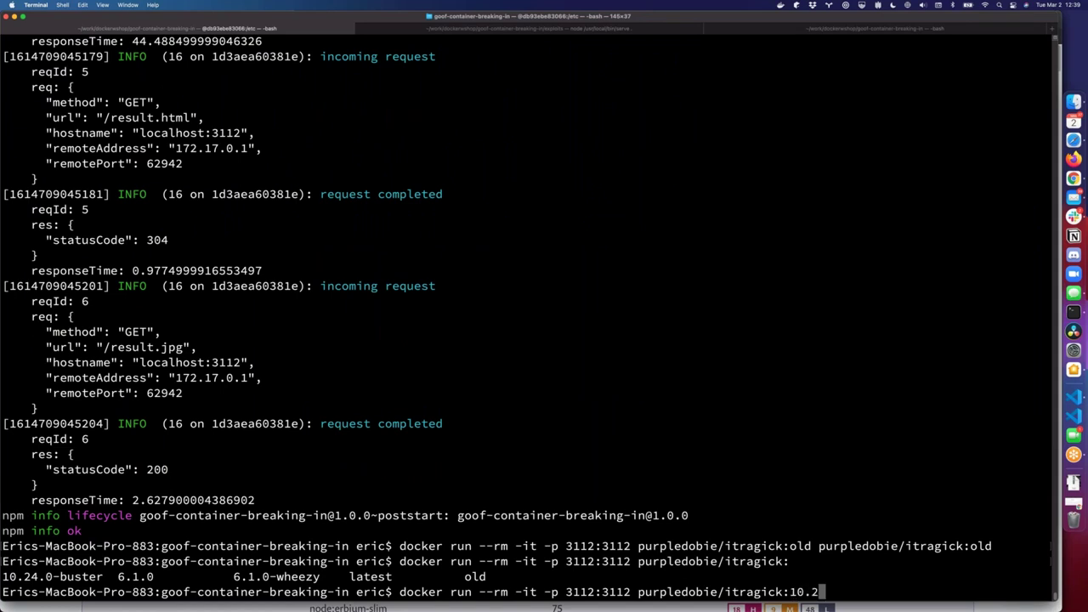
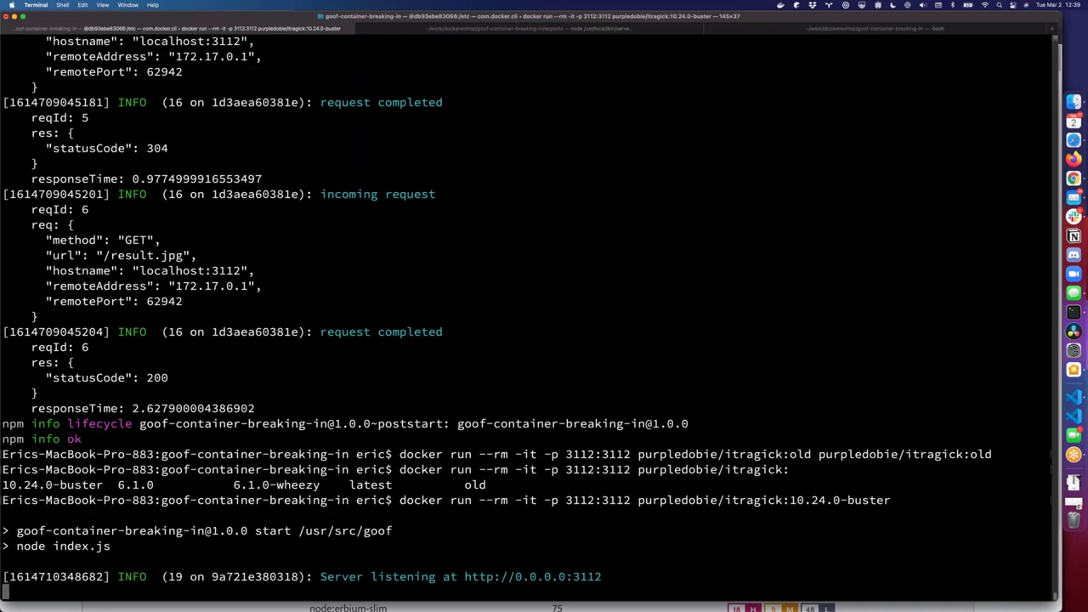
key(super+Tab)
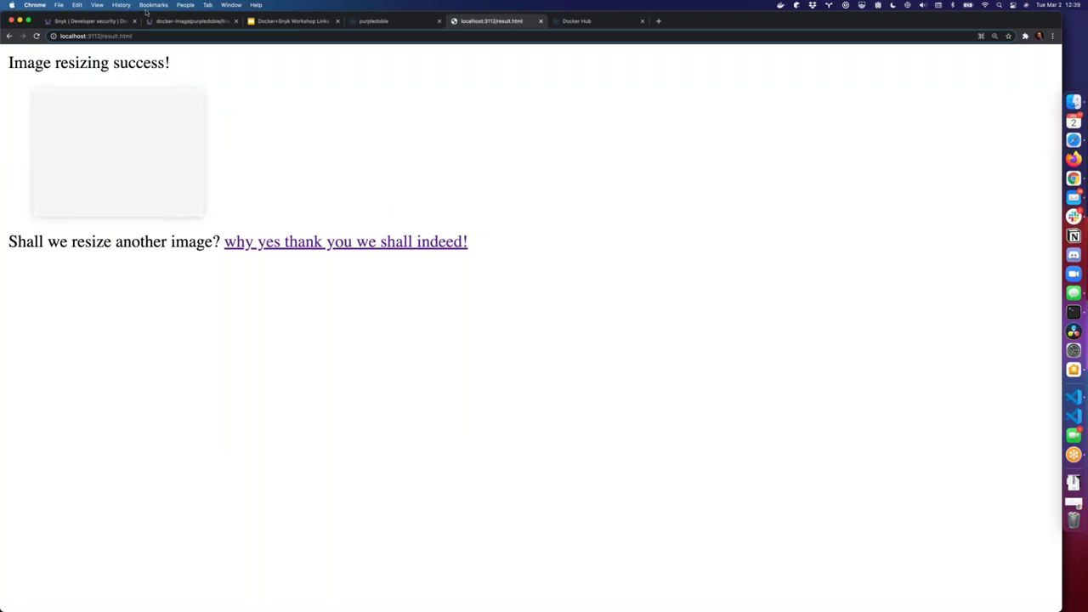
click(306, 246)
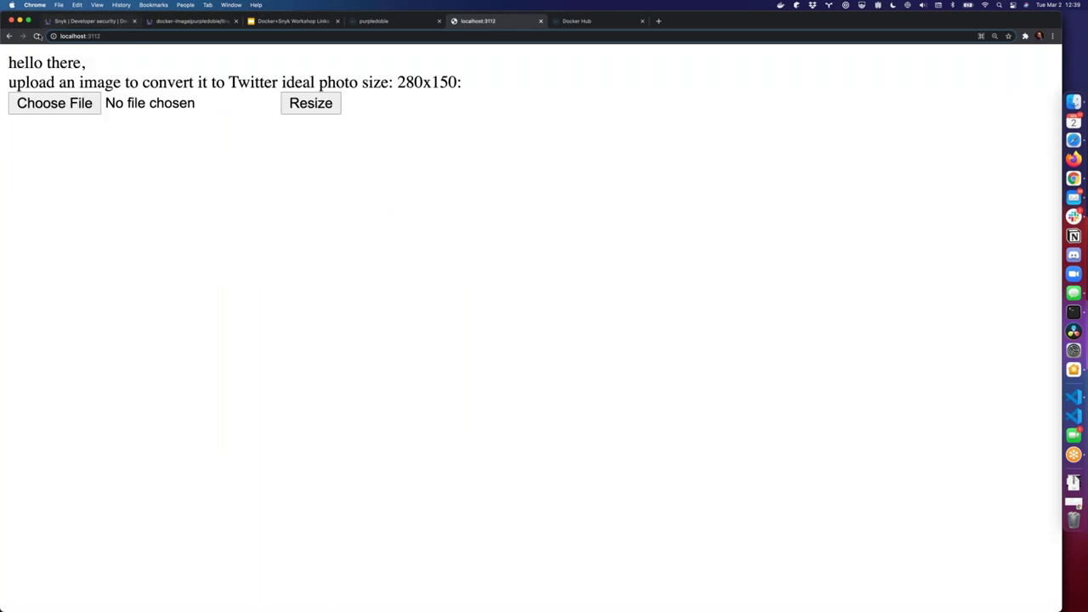
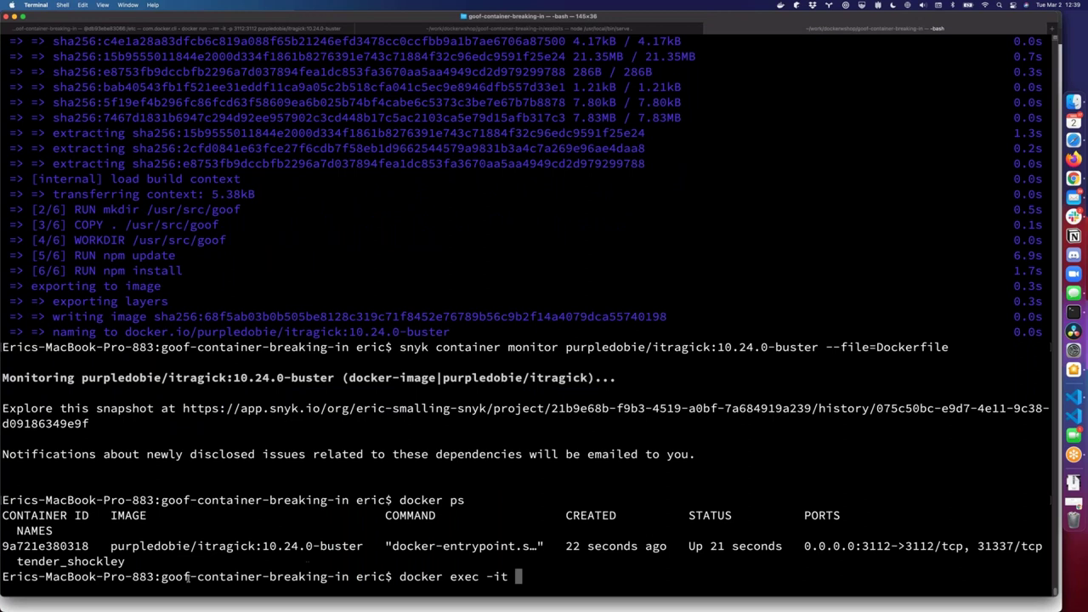
Open a bash shell in the running itragick:10.24.0-buster container and list the files in its working directory.
double_click(36, 545)
key(super+c)
key(super+v)
text(bash)
key(Return)
text(ls)
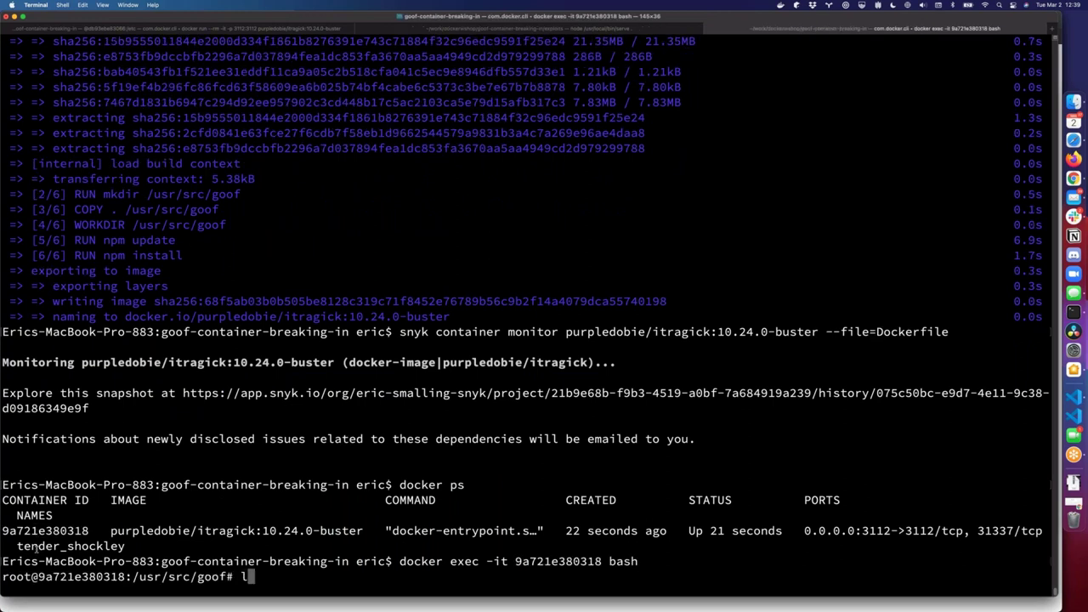
key(Return)
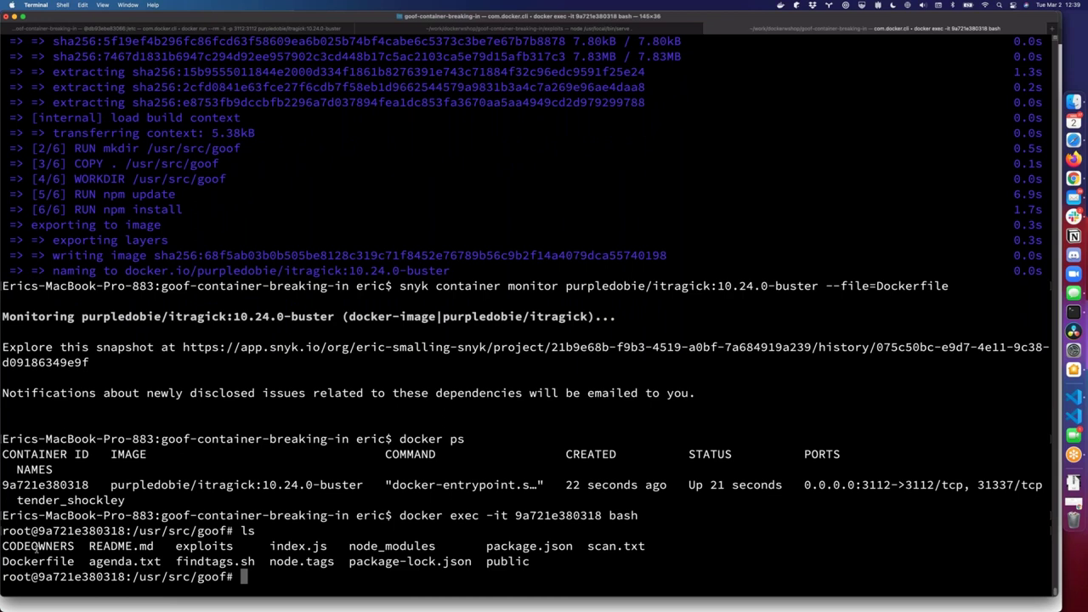
Check the container's ImageMagick version with convert -version and highlight the version number.
text(convert -version)
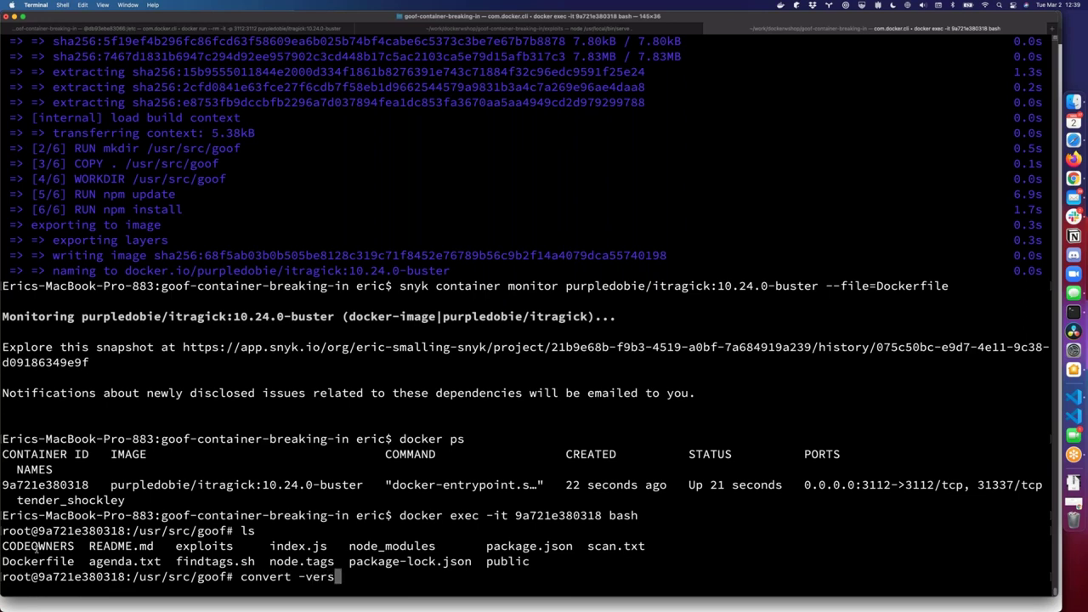
key(Return)
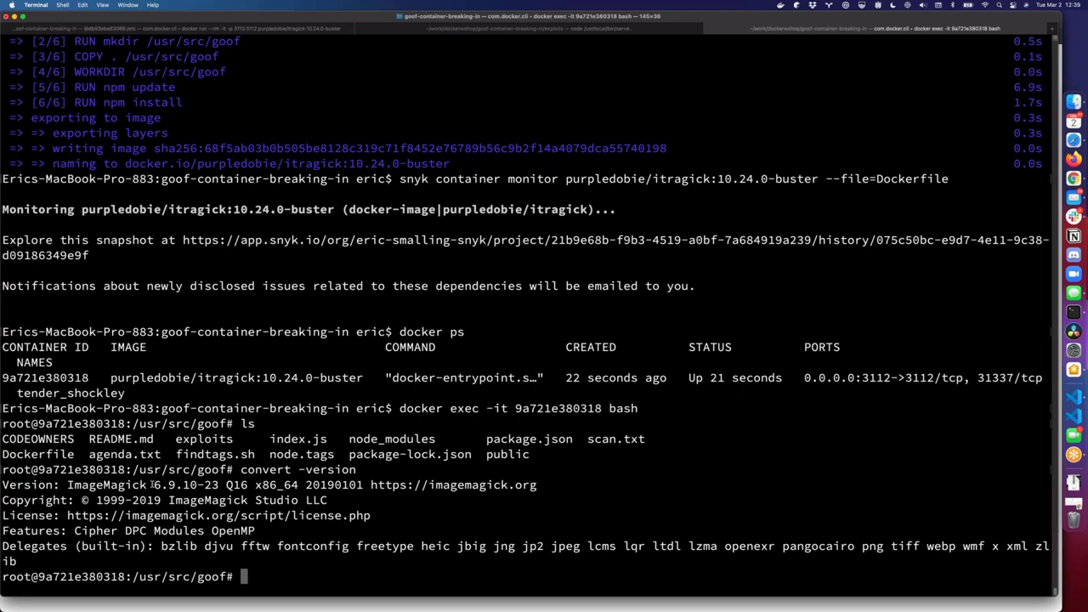
drag(153, 485, 197, 484)
click(377, 587)
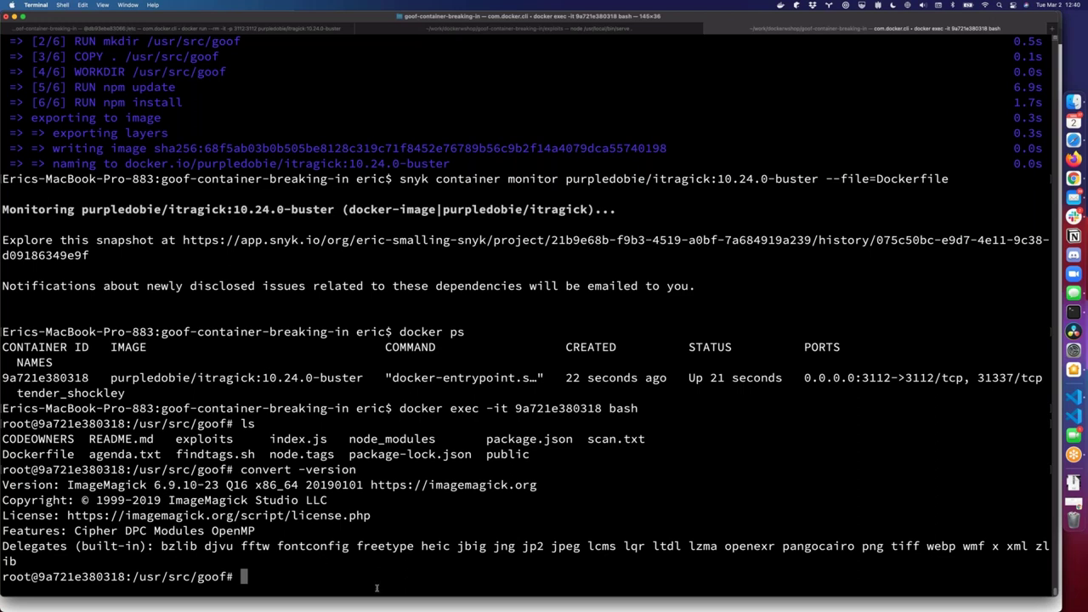
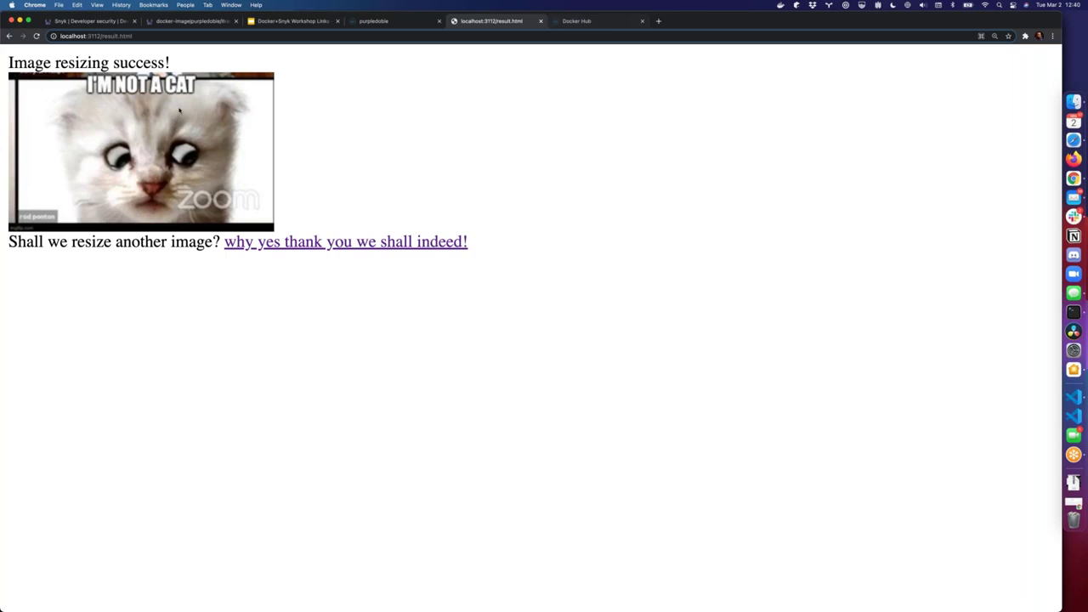
Open the Docker+Snyk Workshop Links presentation in Chrome, present its slide full screen, and exit the slideshow.
click(82, 22)
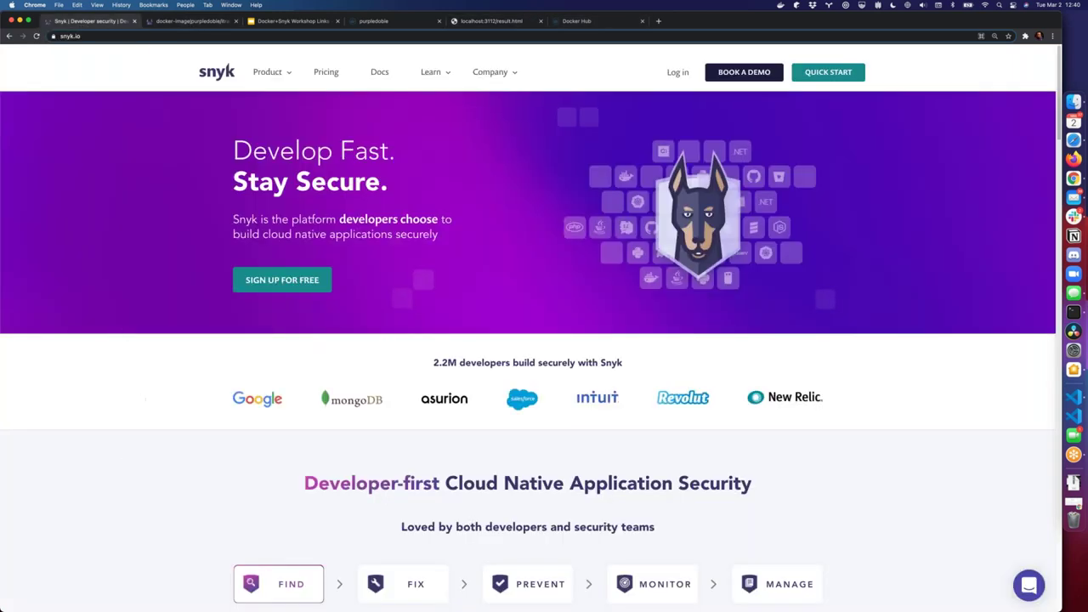
click(189, 20)
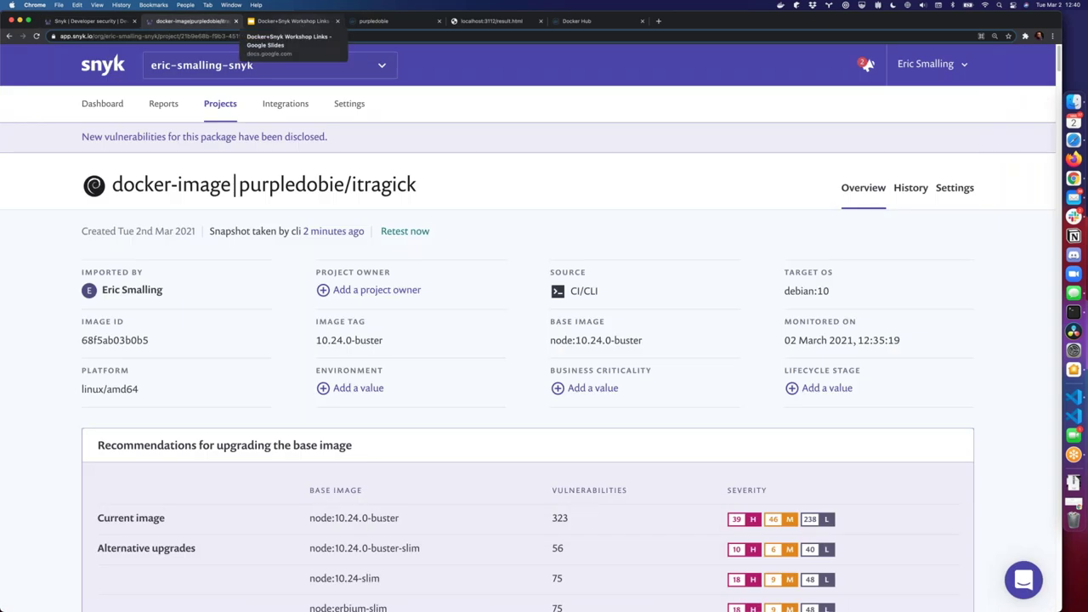
click(281, 21)
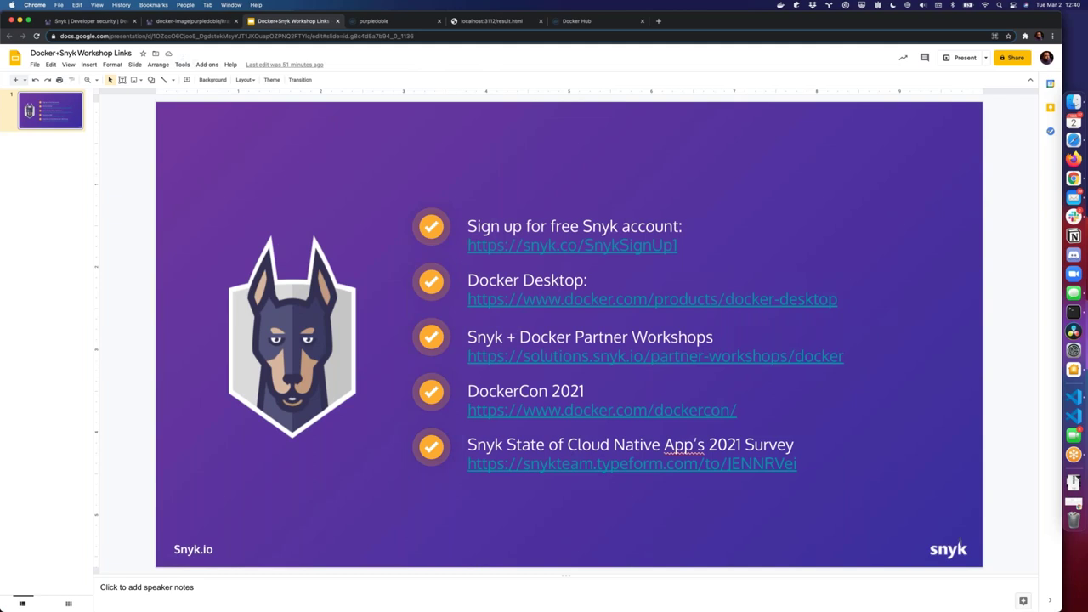
click(965, 57)
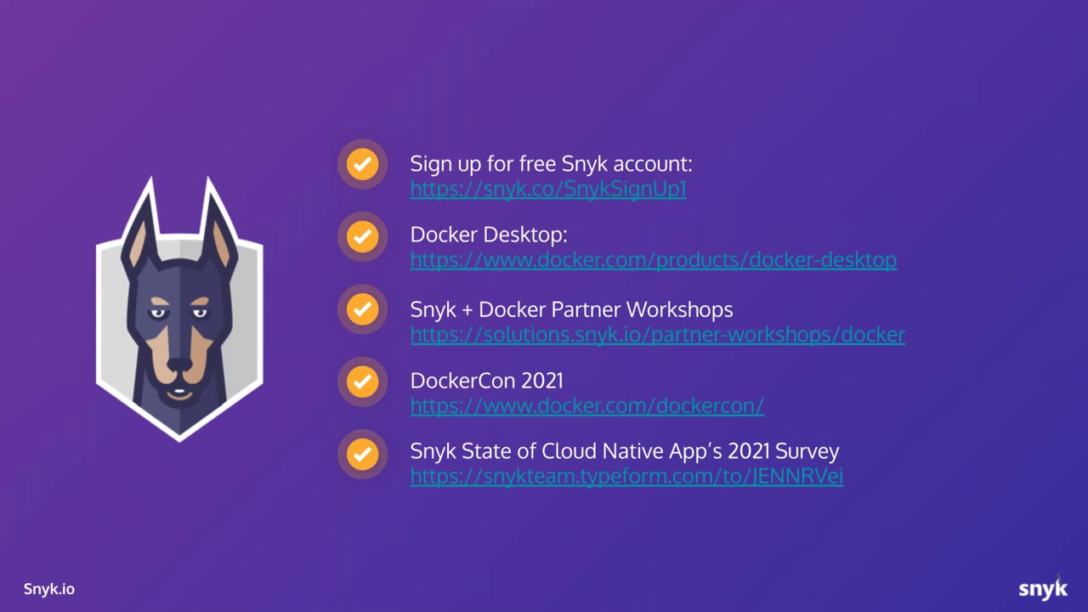
key(Escape)
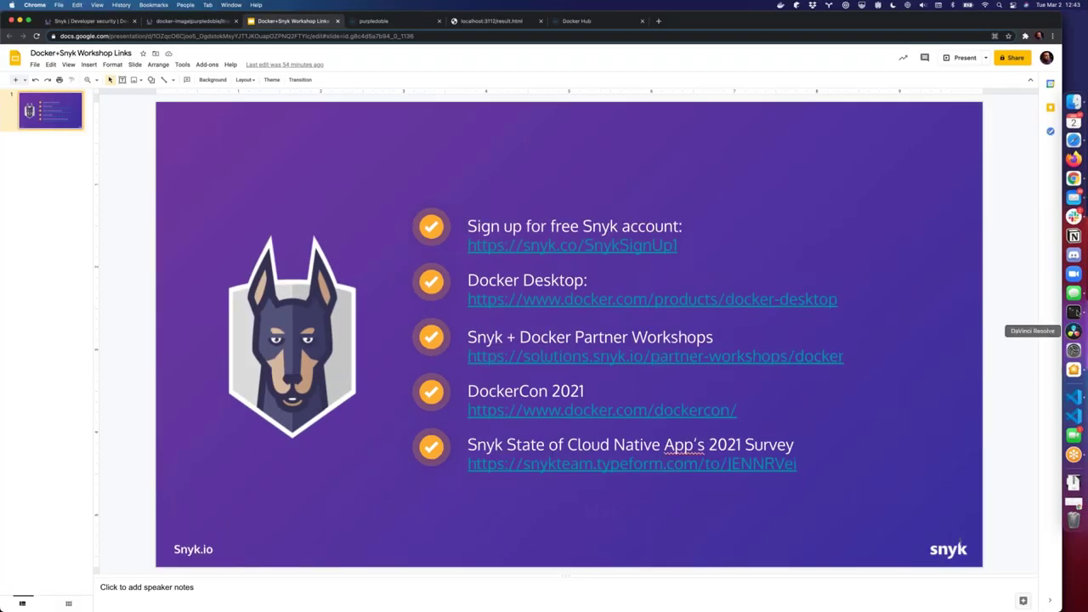
Open a new Terminal tab, go up to the dockerwshop folder, and list its contents.
click(1074, 311)
key(super+t)
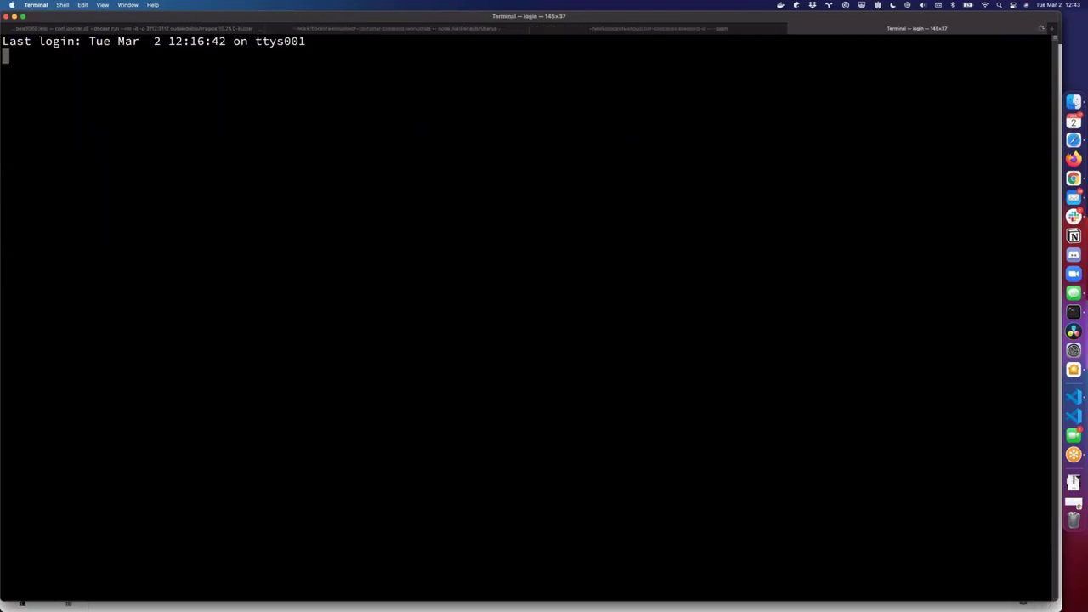
text(cd ..)
key(Return)
text(ls)
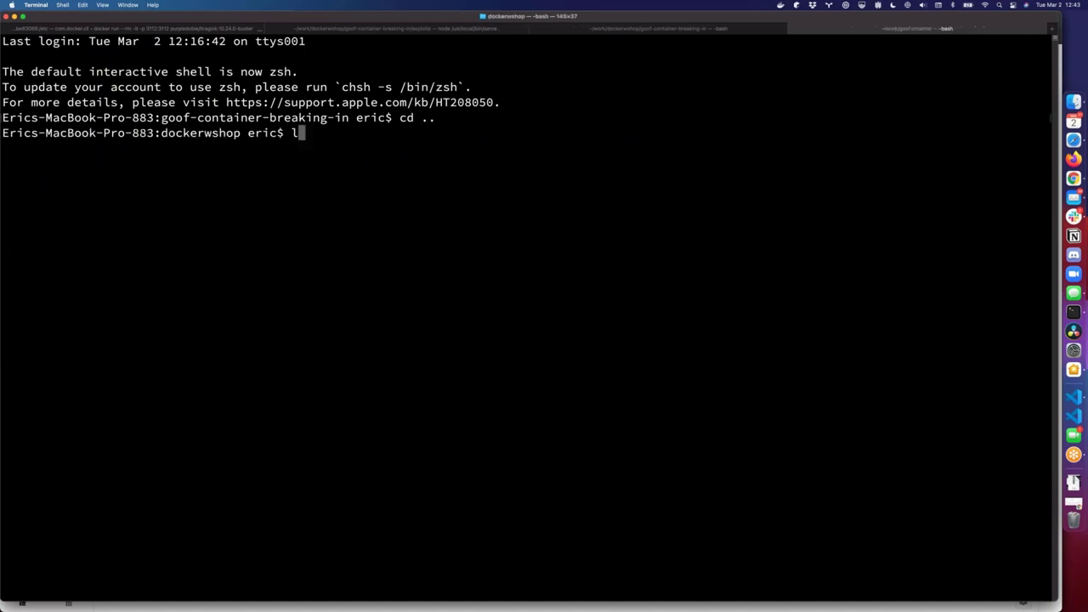
key(Return)
Look through the eric-goof folder in dockerwshop, return to dockerwshop, and list its contents again.
text(cd er)
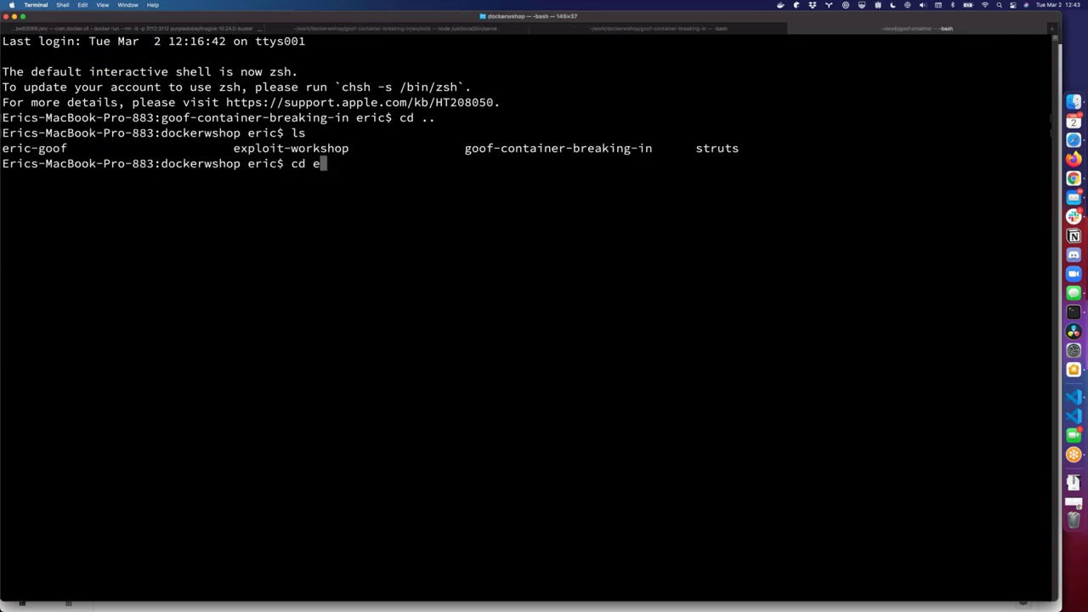
key(Tab)
key(Return)
text(ls)
key(Return)
text(cd ma)
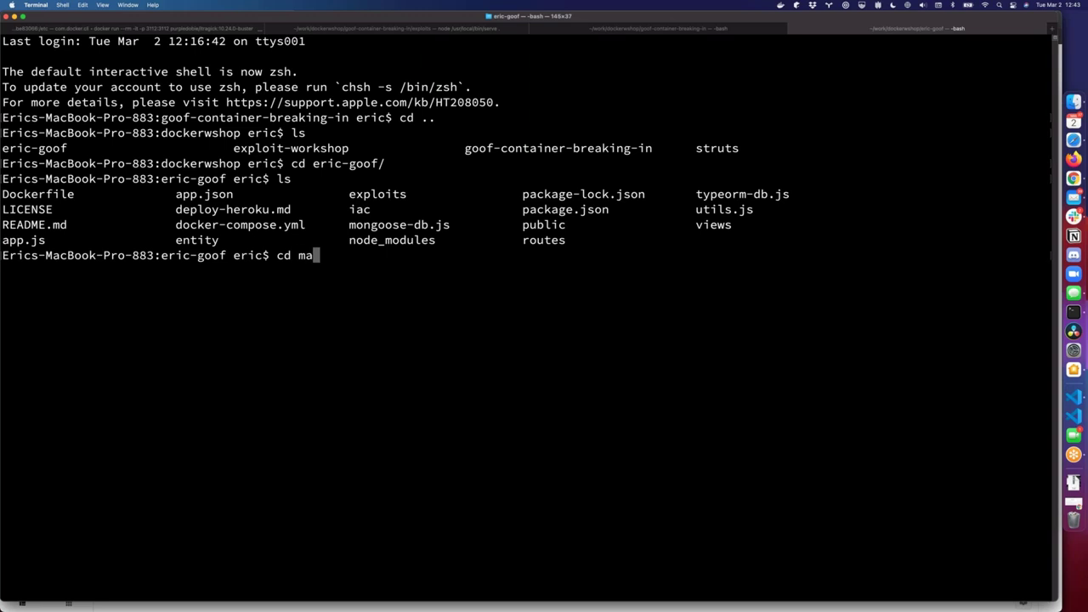
key(BackSpace)
key(BackSpace)
text(..)
key(Return)
text(ls)
key(Return)
Go up to the work folder, change into awscc/eric-goof, and list its files.
text(cd )
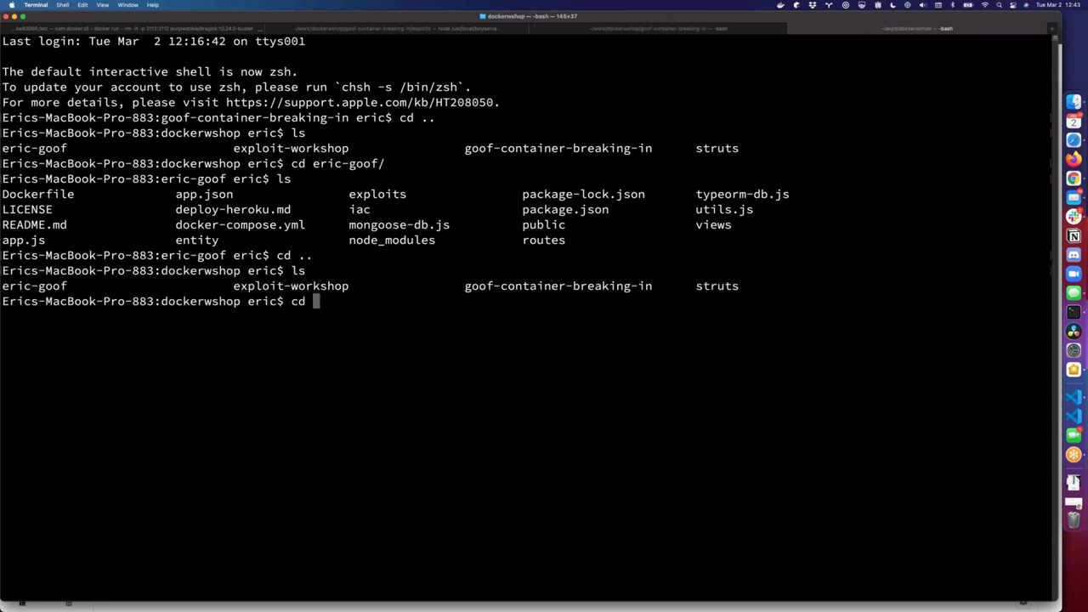
text(..)
key(Return)
text(cd a)
key(Tab)
key(Return)
text(cd e)
key(Tab)
key(Return)
text(ls)
key(Return)
Change into the manifests folder and list the manifest files.
text(cd )
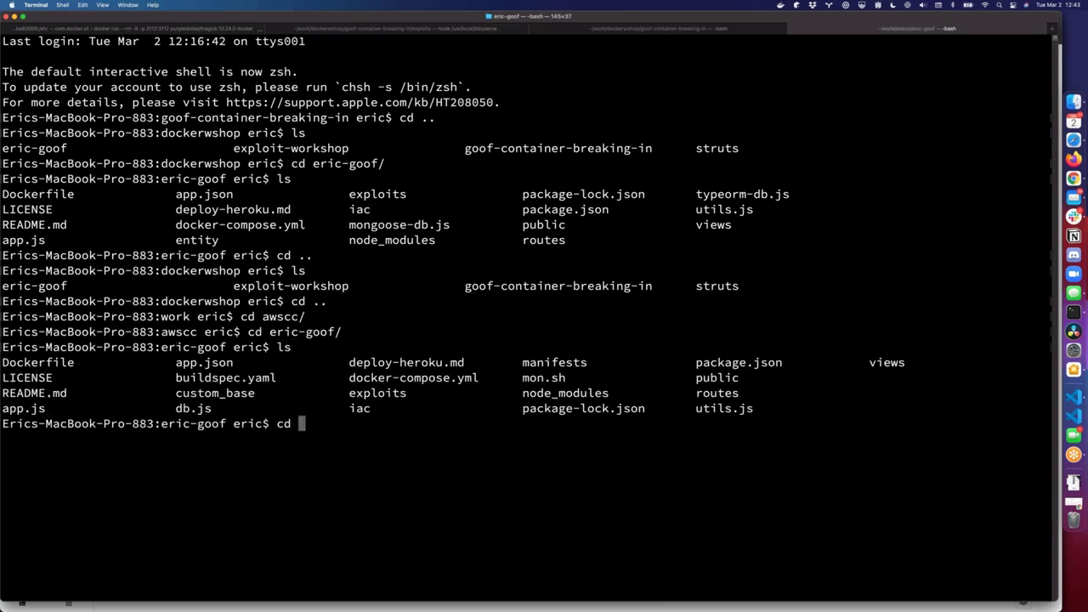
text(m)
key(Tab)
key(Return)
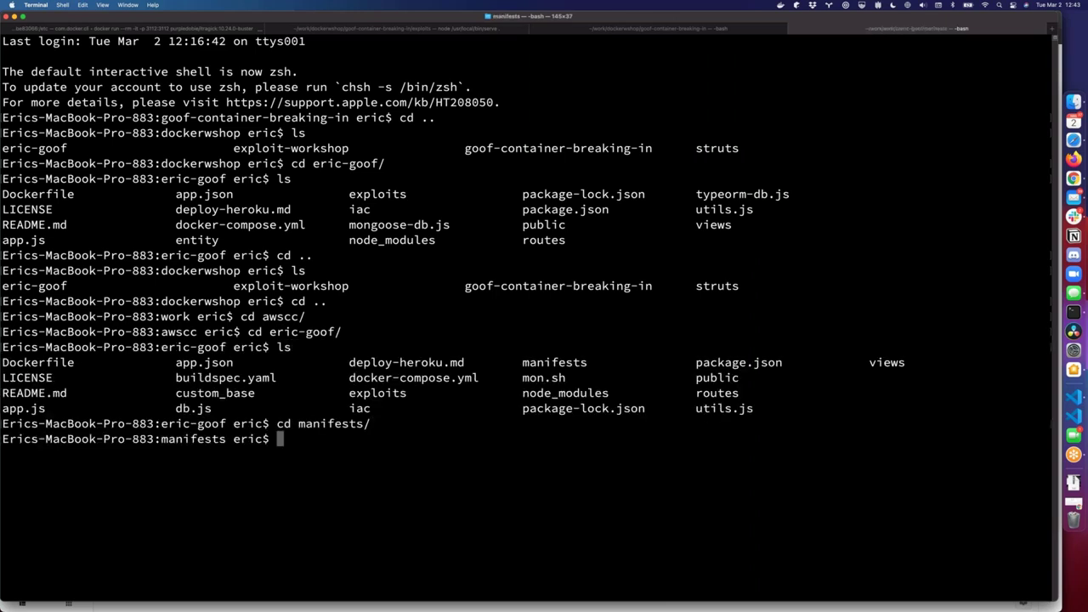
text(ls)
key(Return)
Print the contents of goof-deployment.yaml with cat.
text(cat goo)
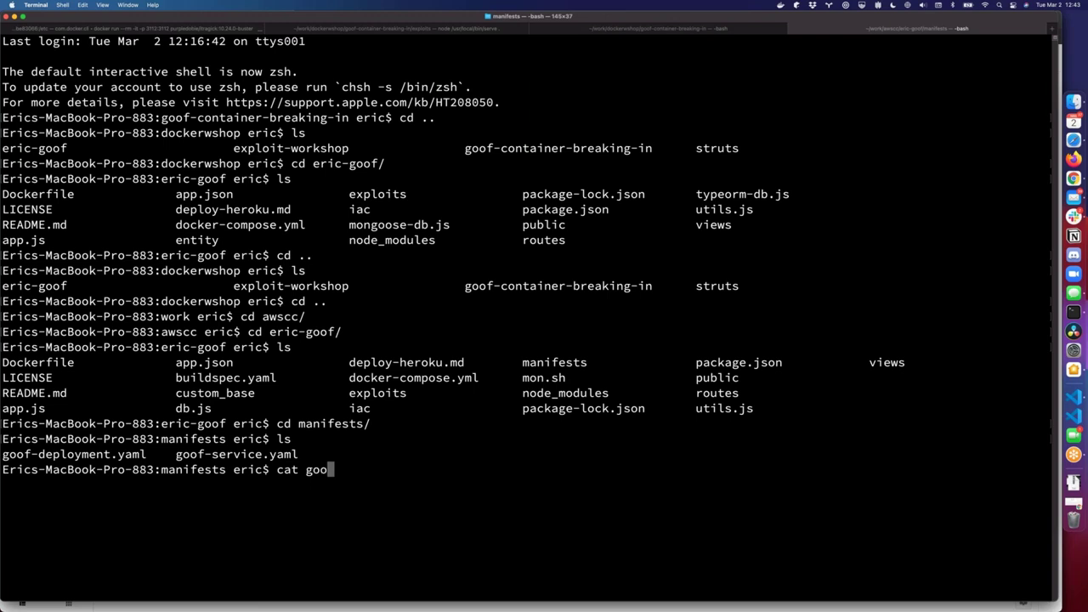
text(f-de)
key(Tab)
key(Return)
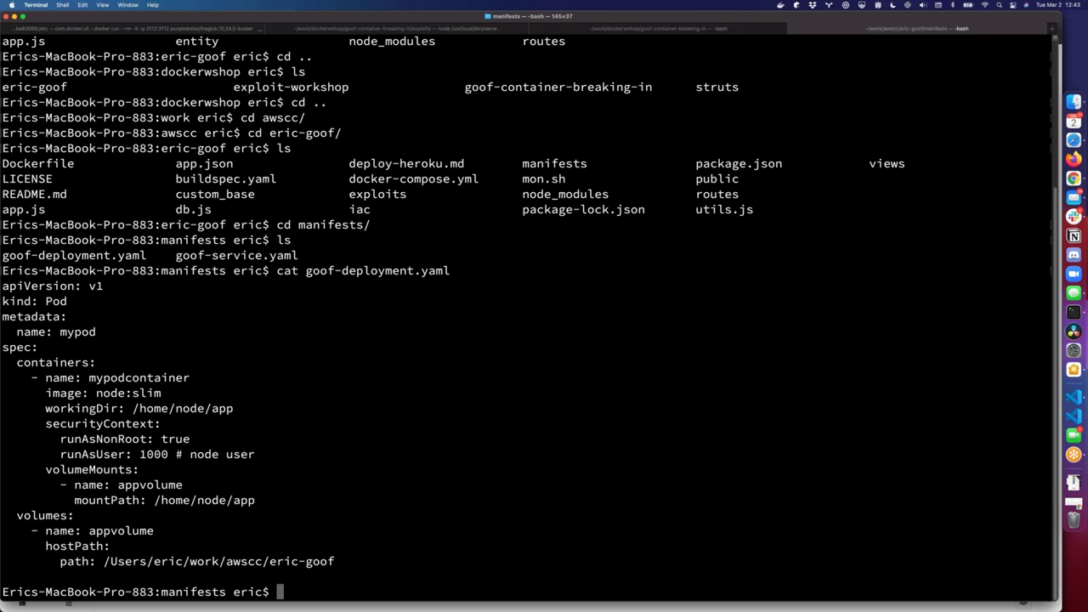
Check the repository's Git status and discard the uncommitted changes with a hard reset to HEAD.
text(git st)
key(Return)
text(git reset --hard HEAD)
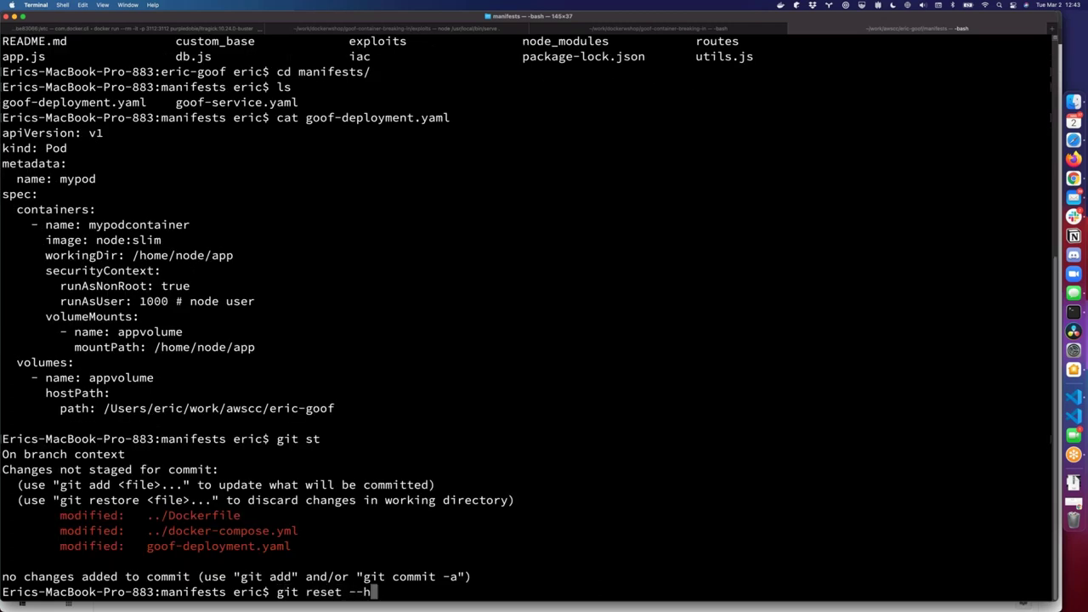
key(Return)
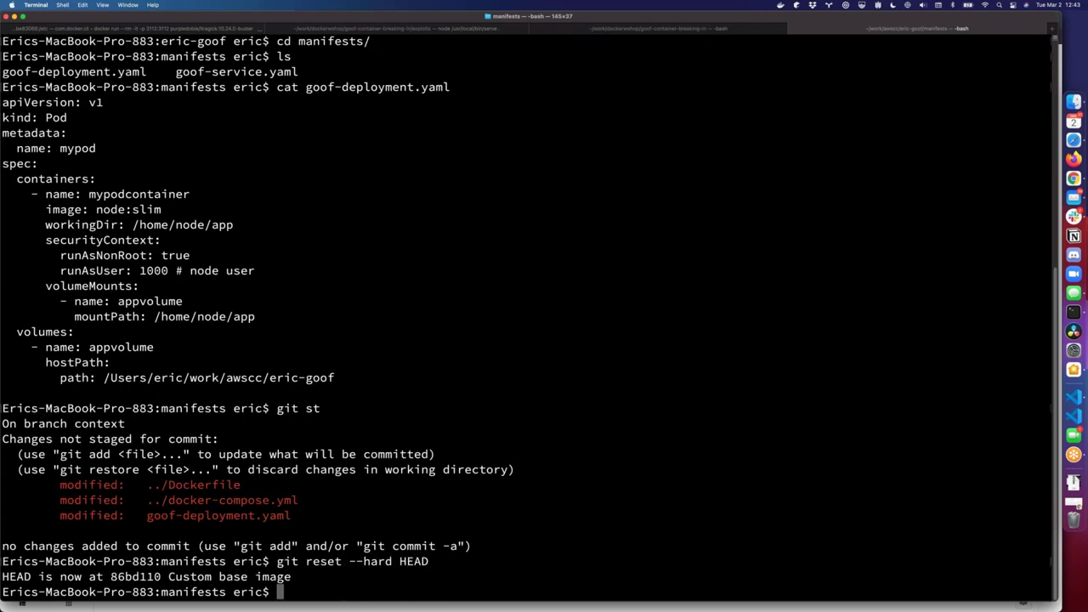
Display the restored goof-deployment.yaml with syntax highlighting using bat.
text(bat goof-de)
key(Tab)
key(Return)
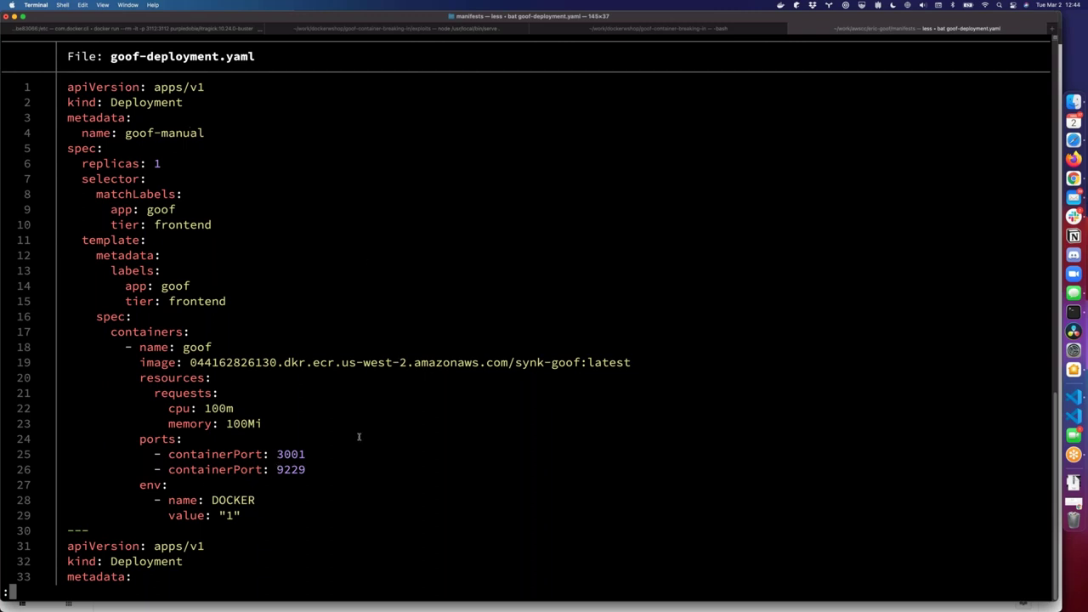
Close the manifest view and try to run synk iac test goof-deployment.yaml.
key(q)
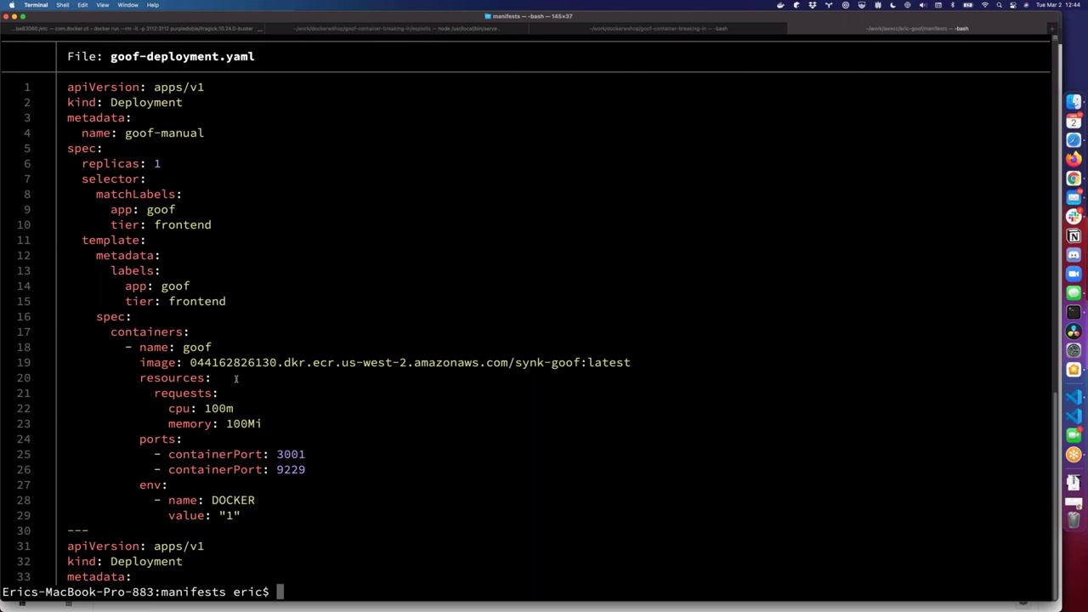
double_click(156, 379)
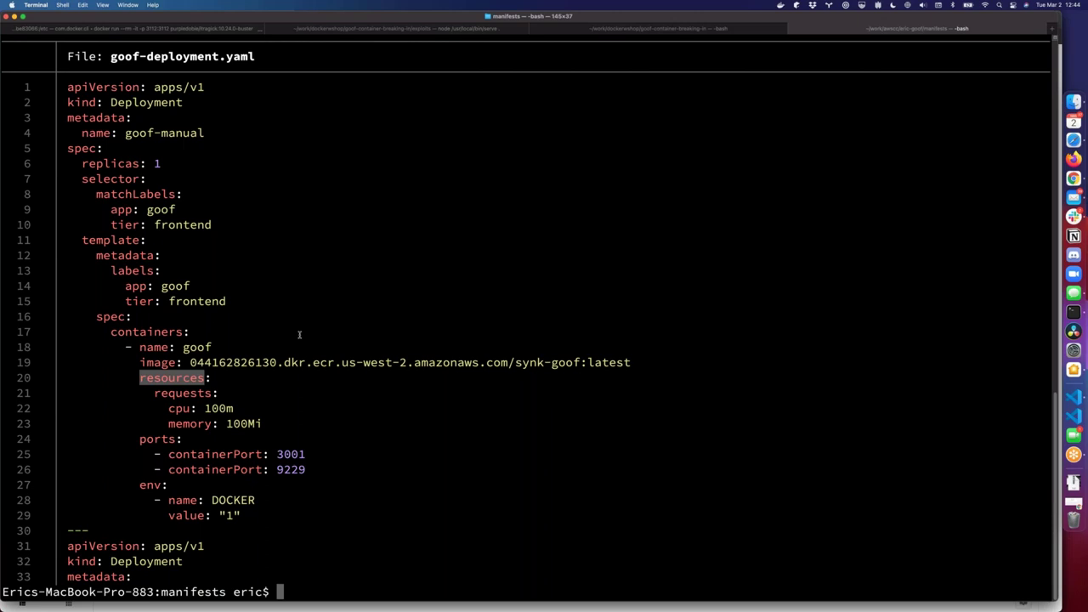
text(synk)
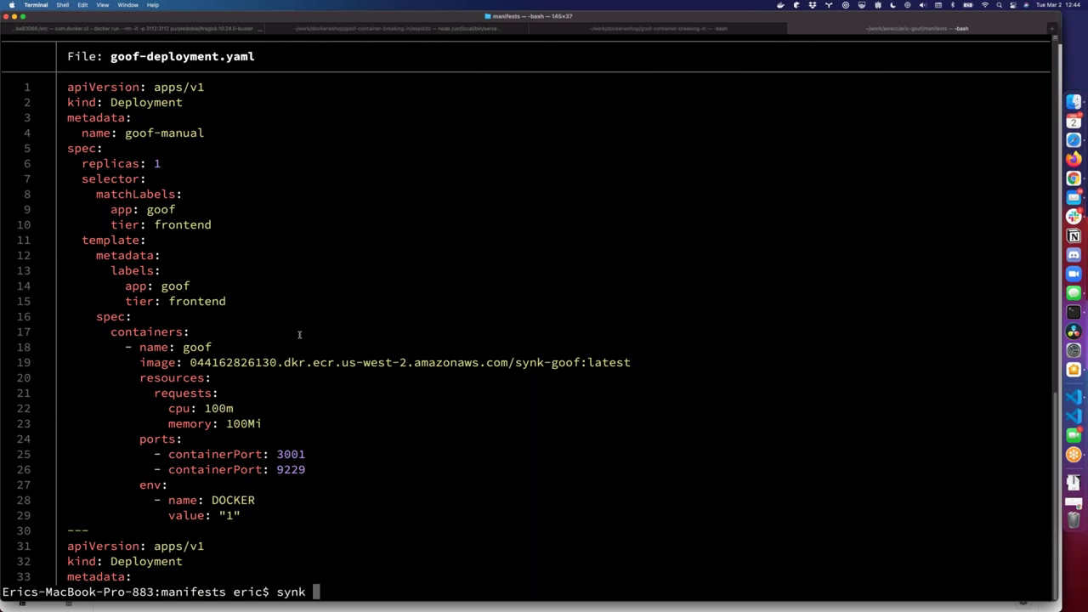
text(iac test goof-d)
key(Tab)
key(Return)
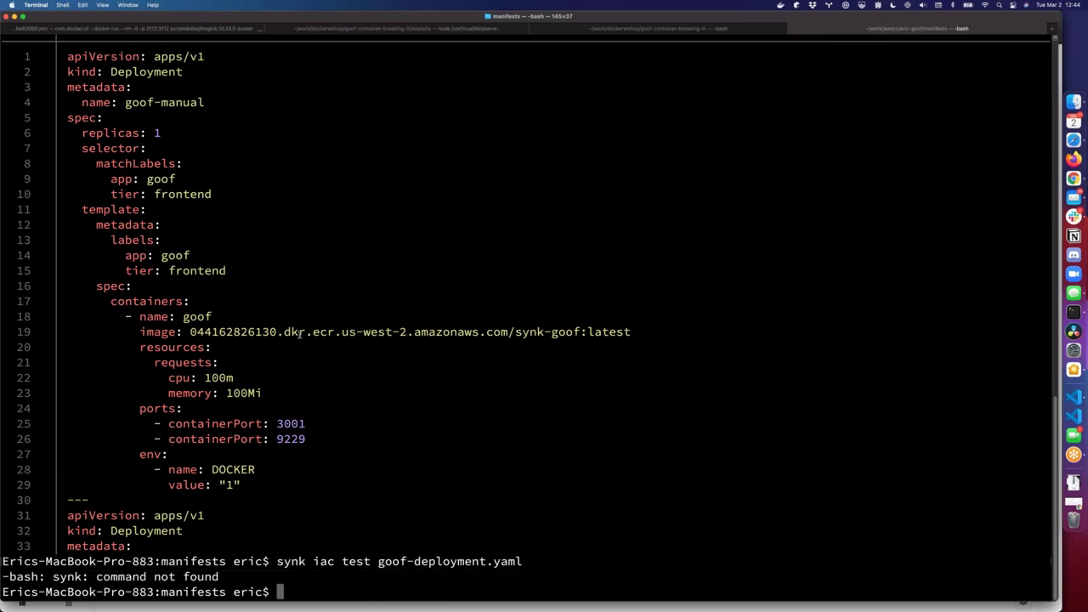
Correct the misspelled command to snyk iac test goof-deployment.yaml and run the scan.
key(Up)
key(alt+Left)
key(alt+Left)
key(alt+Left)
key(alt+Left)
key(alt+Left)
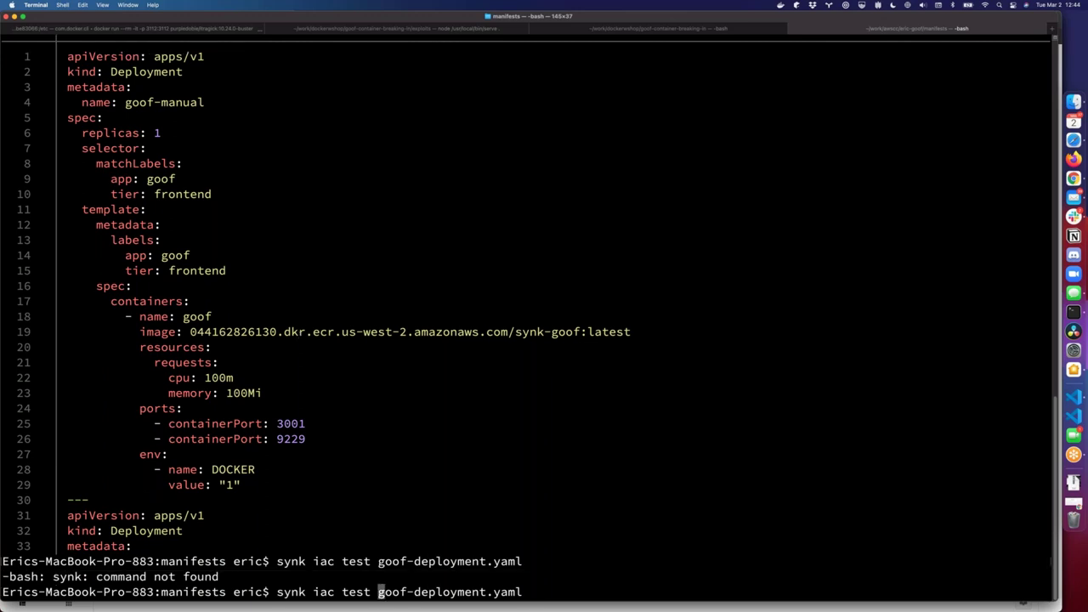
key(Left)
key(Left)
key(BackSpace)
key(BackSpace)
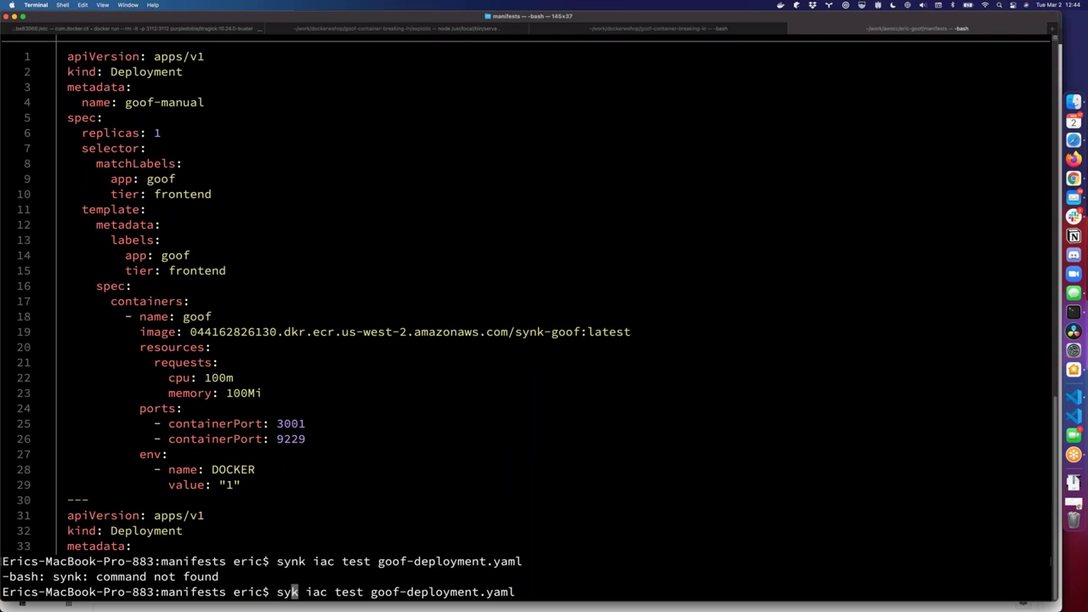
text(ny)
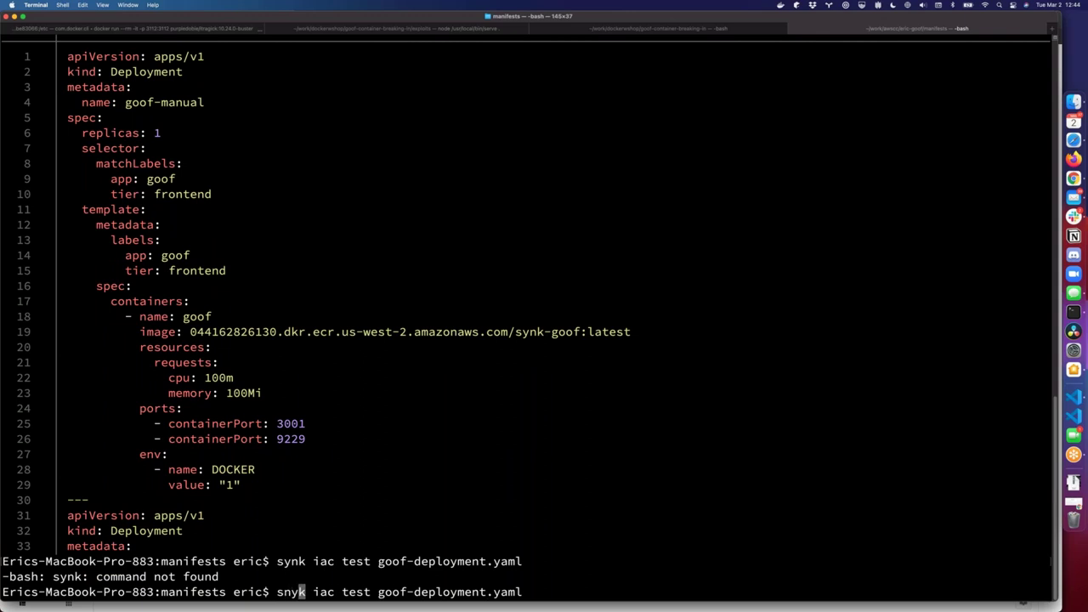
key(Return)
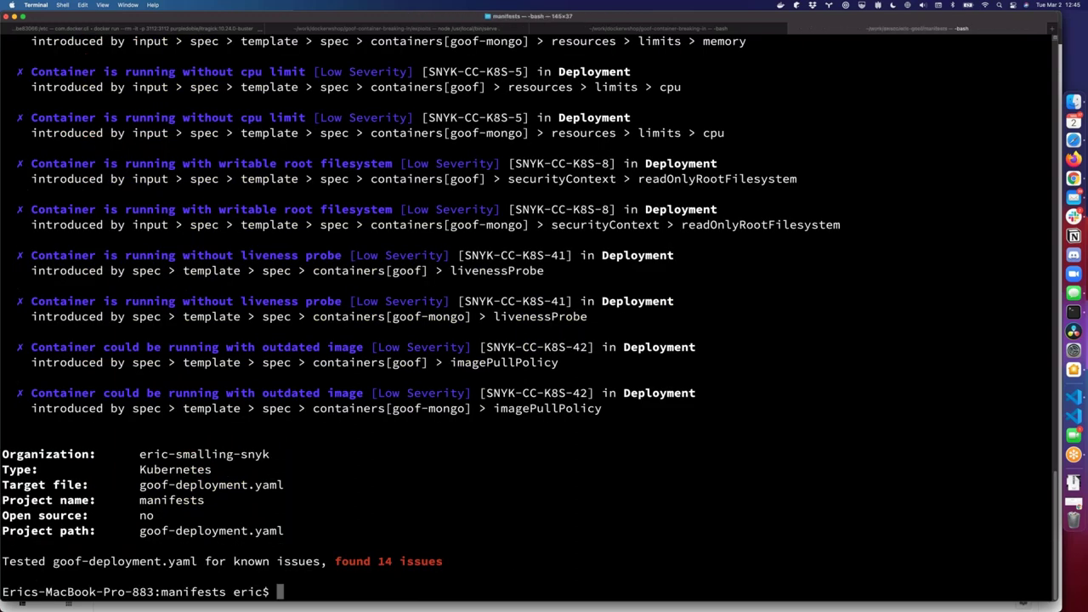
Review the infrastructure as code issues in the scan output, highlighting the goof container's root user control finding.
scroll(314, 375, up, 6)
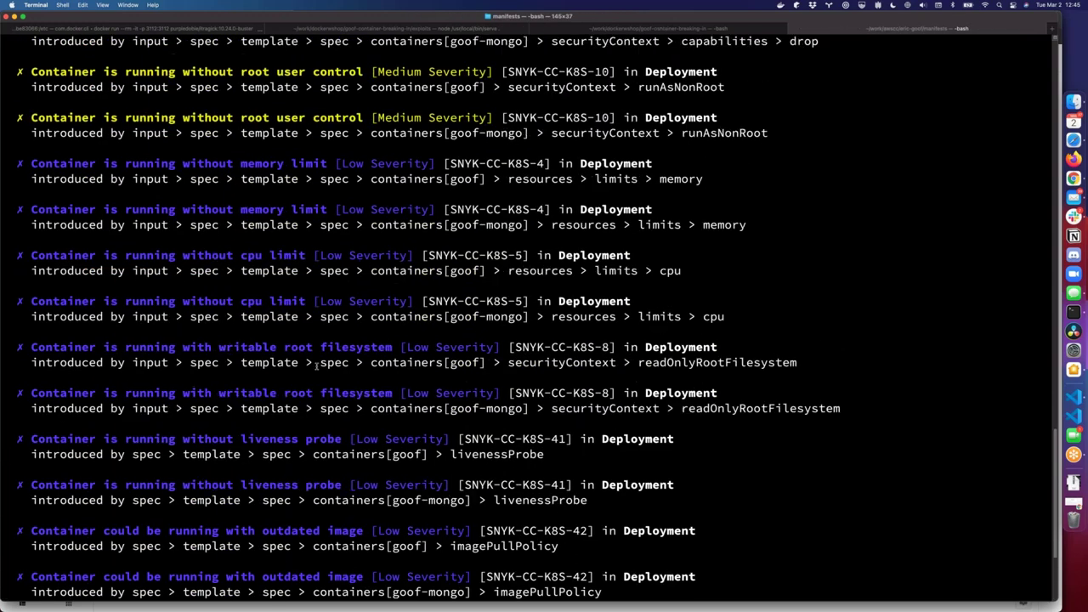
scroll(316, 366, up, 5)
scroll(316, 366, down, 4)
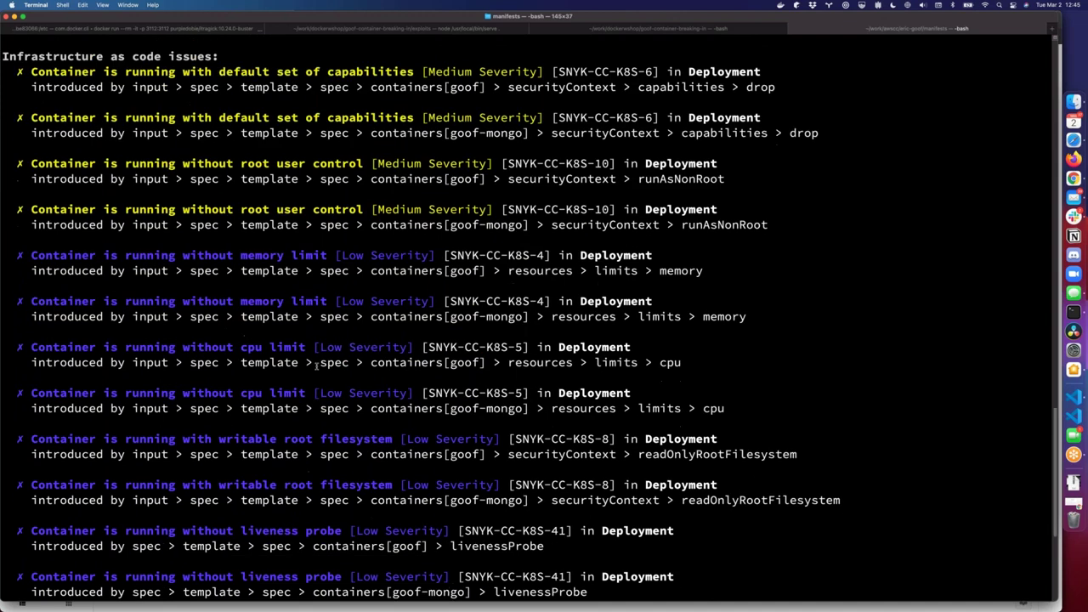
scroll(314, 363, up, 3)
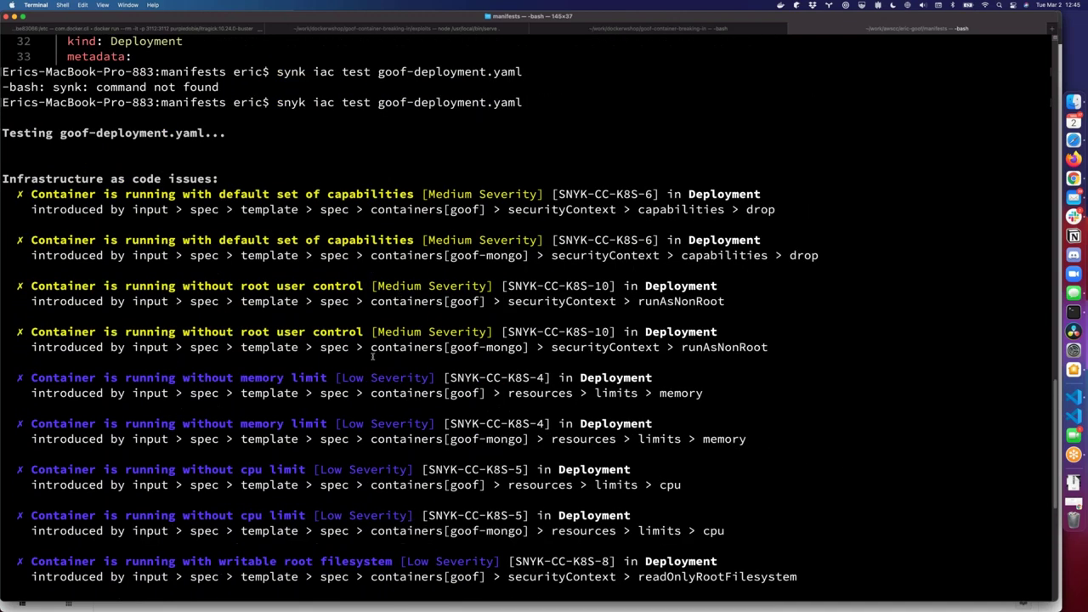
scroll(231, 219, down, 3)
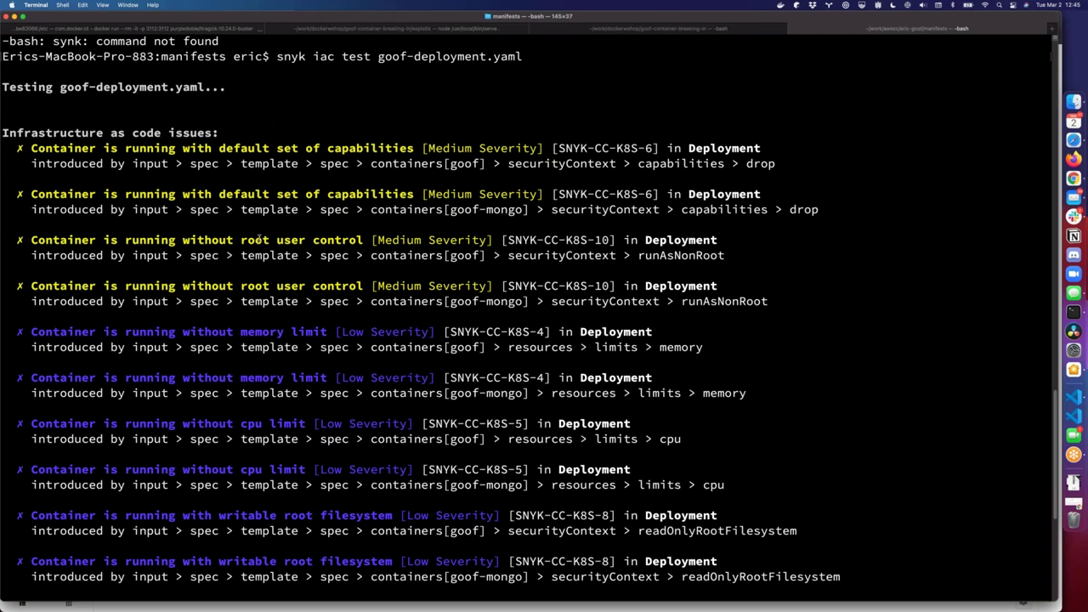
triple_click(259, 238)
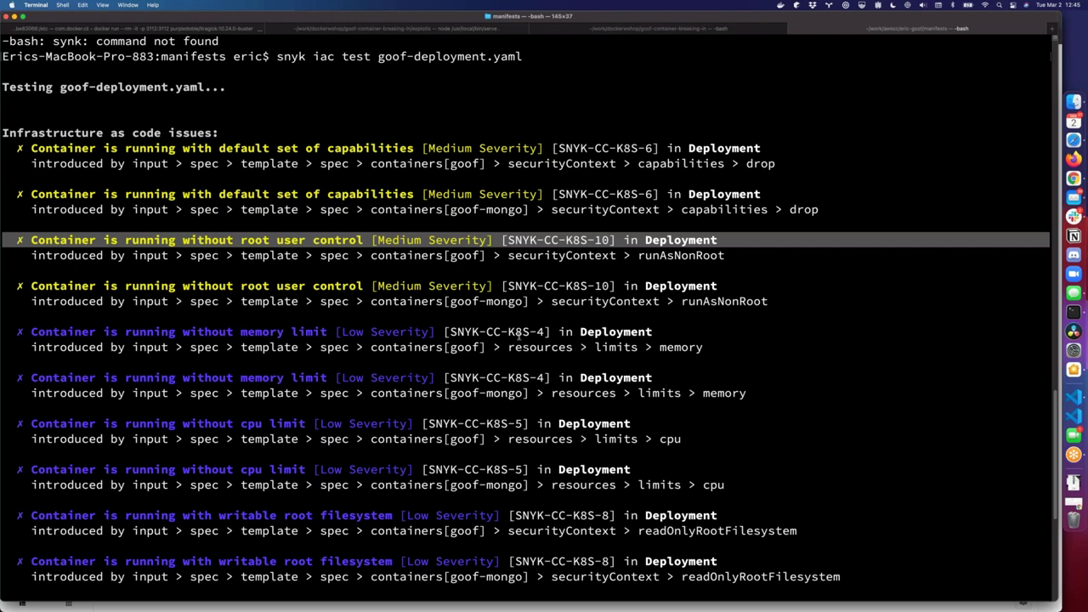
scroll(299, 410, down, 1)
scroll(299, 410, down, 6)
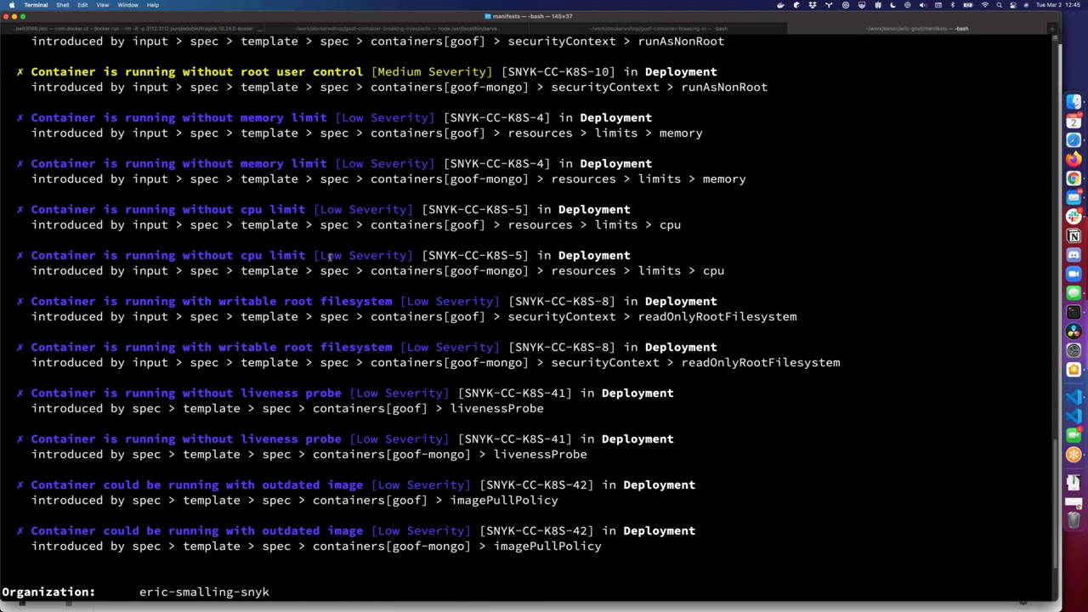
scroll(204, 348, up, 3)
scroll(204, 349, up, 5)
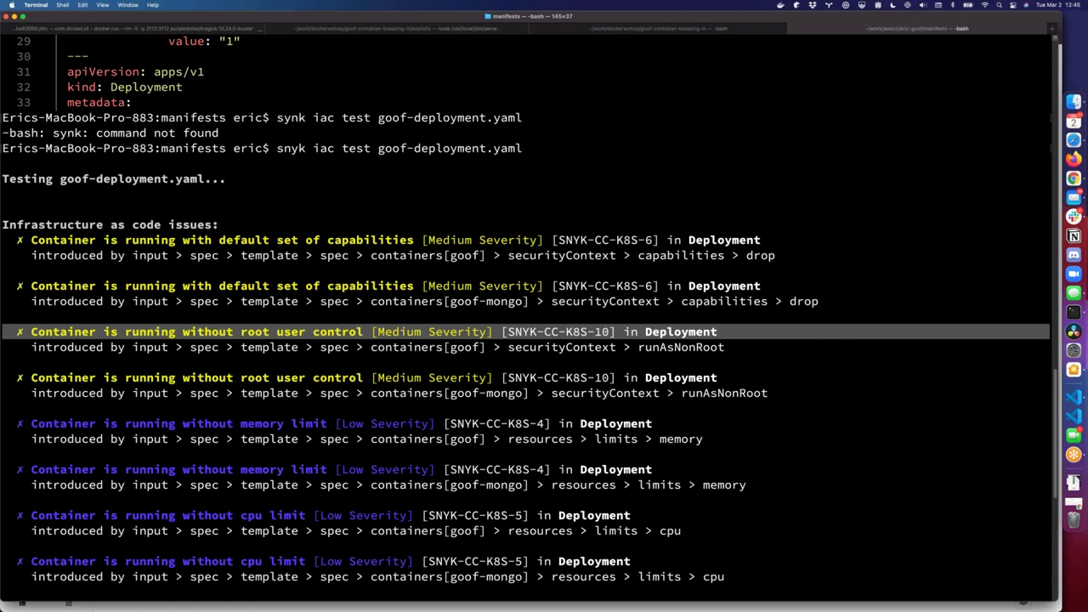
scroll(289, 406, down, 4)
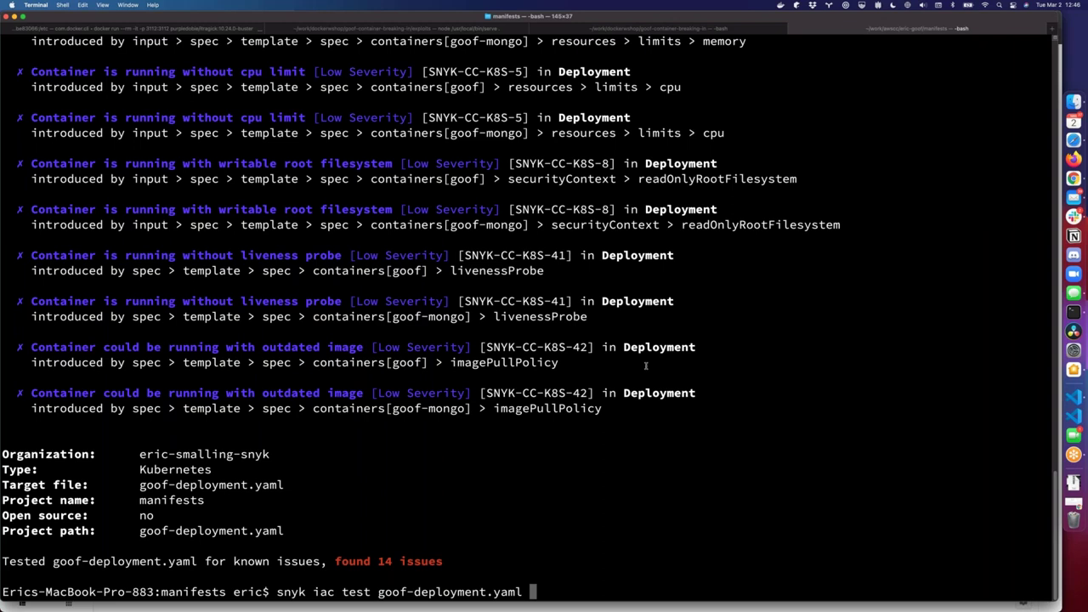
Highlight the goof container's missing memory limit finding in the scan output.
scroll(629, 370, up, 5)
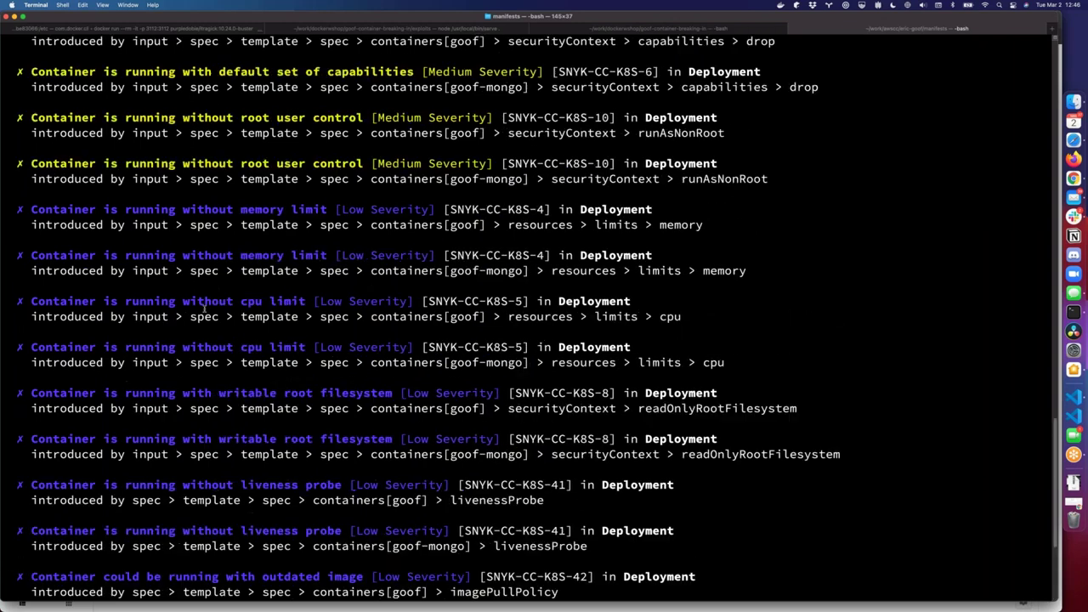
triple_click(267, 208)
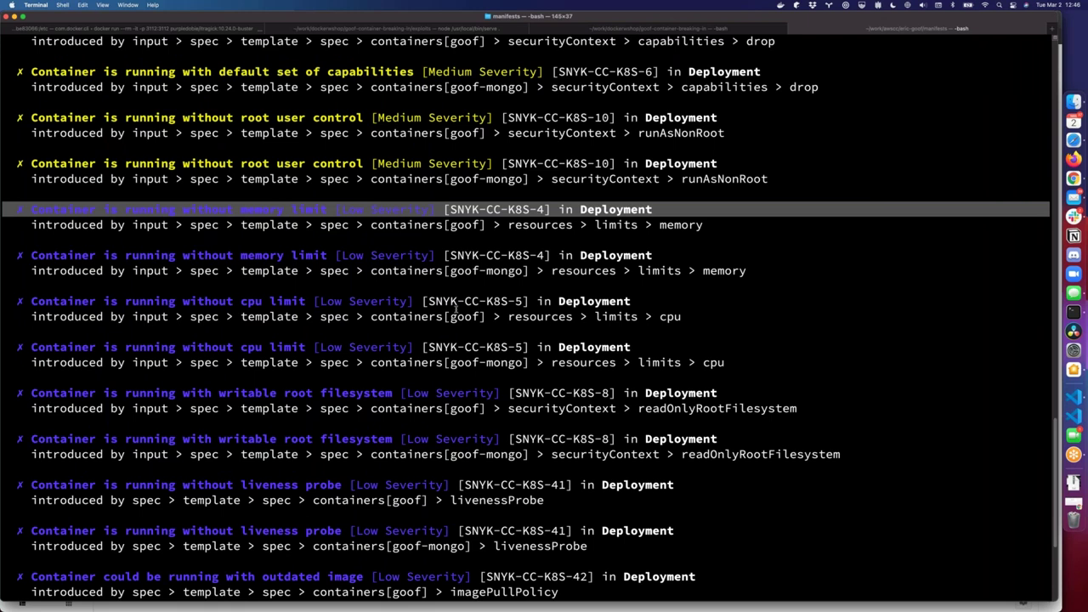
scroll(425, 392, up, 3)
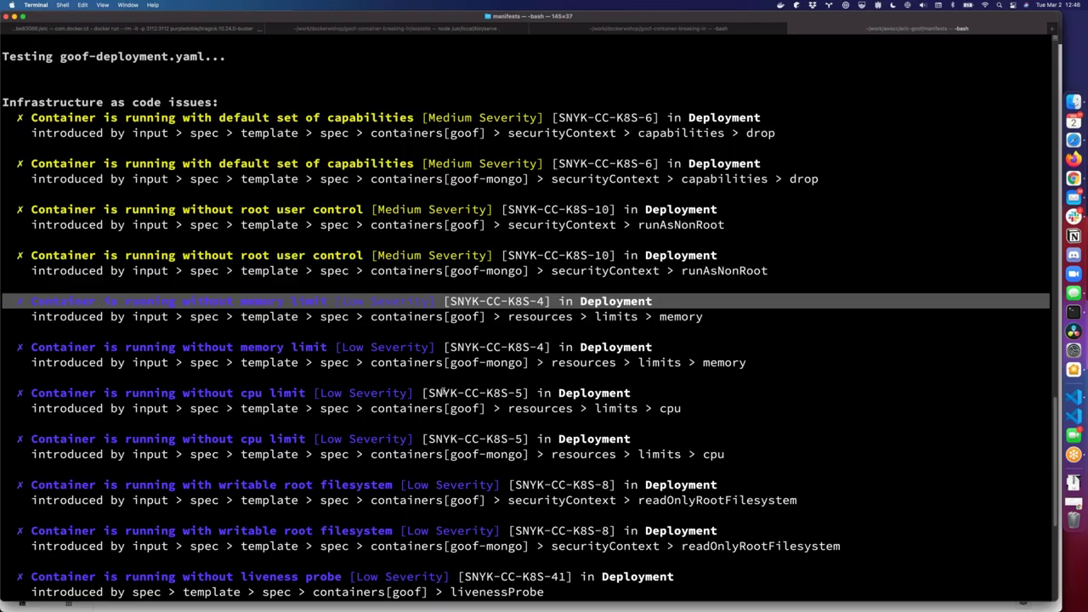
Switch to Chrome and review Snyk's plans, prices and included features for both Snyk Open Source and Snyk Container.
key(super+Tab)
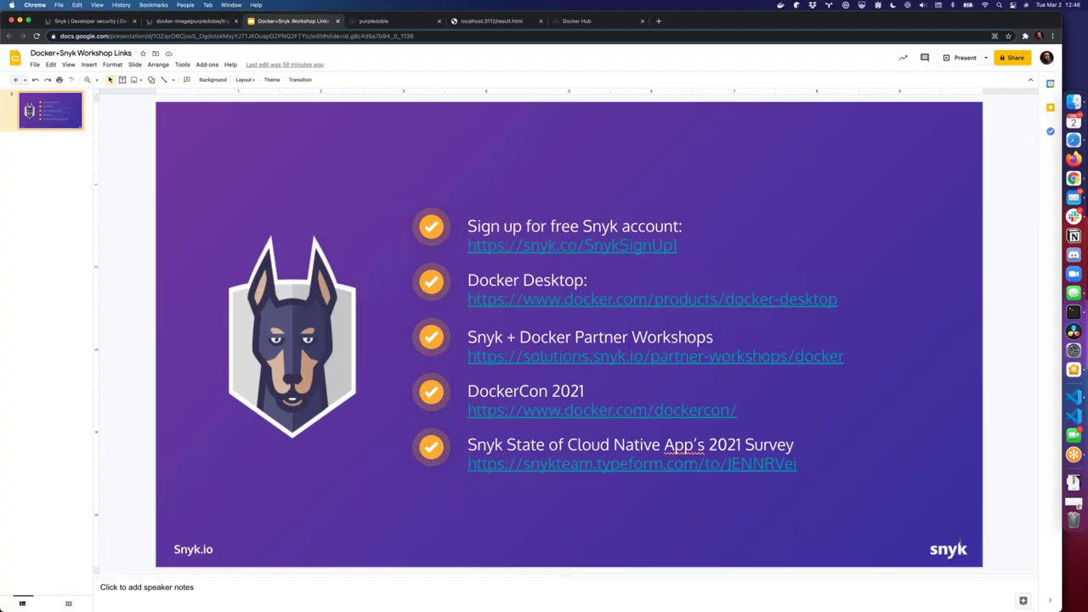
click(93, 20)
mouse_move(286, 75)
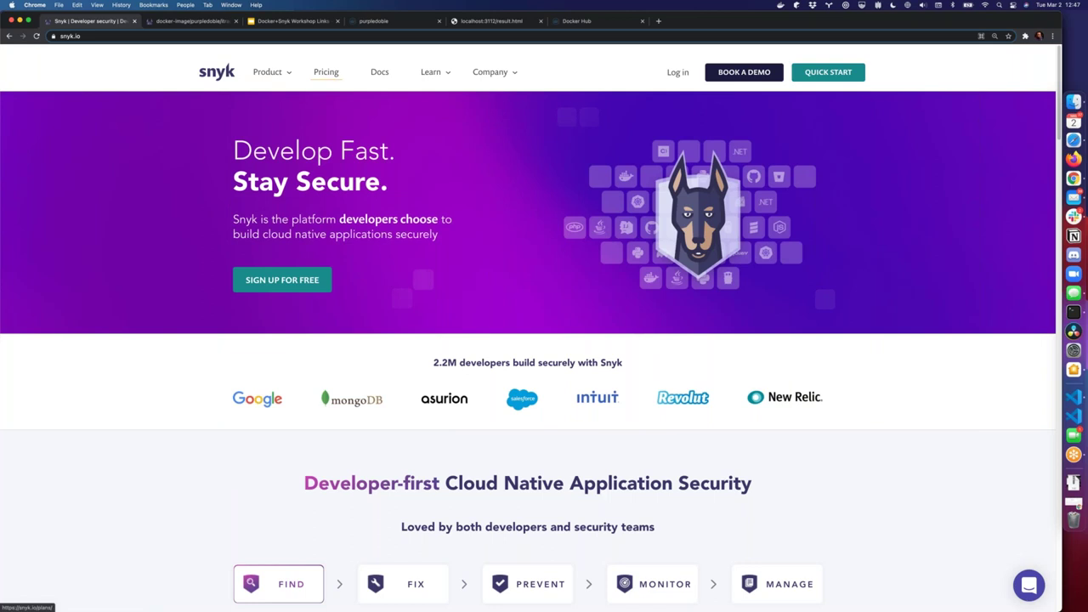
click(326, 71)
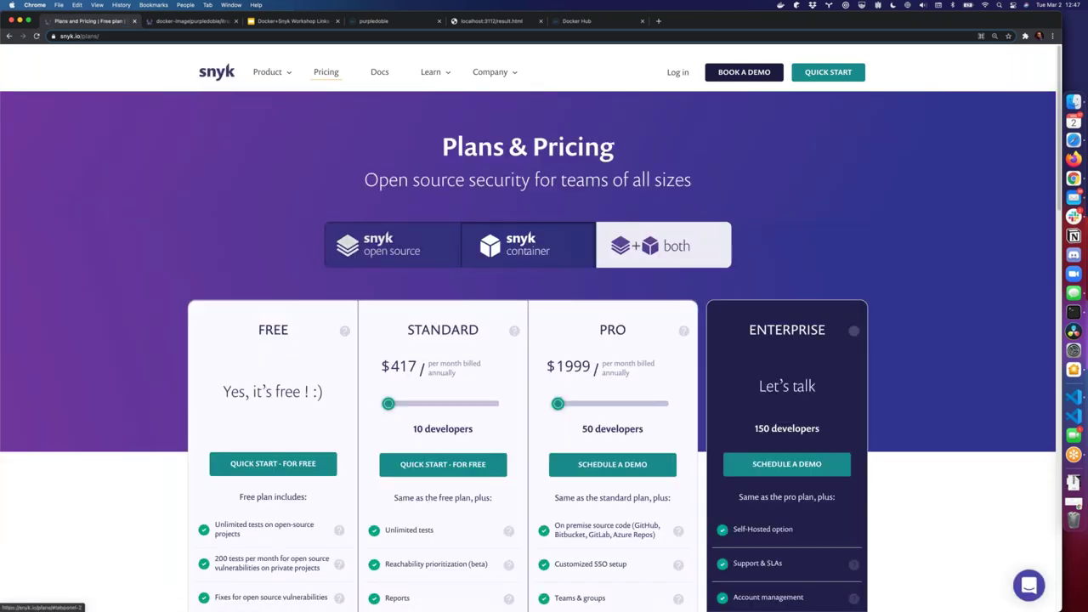
click(680, 251)
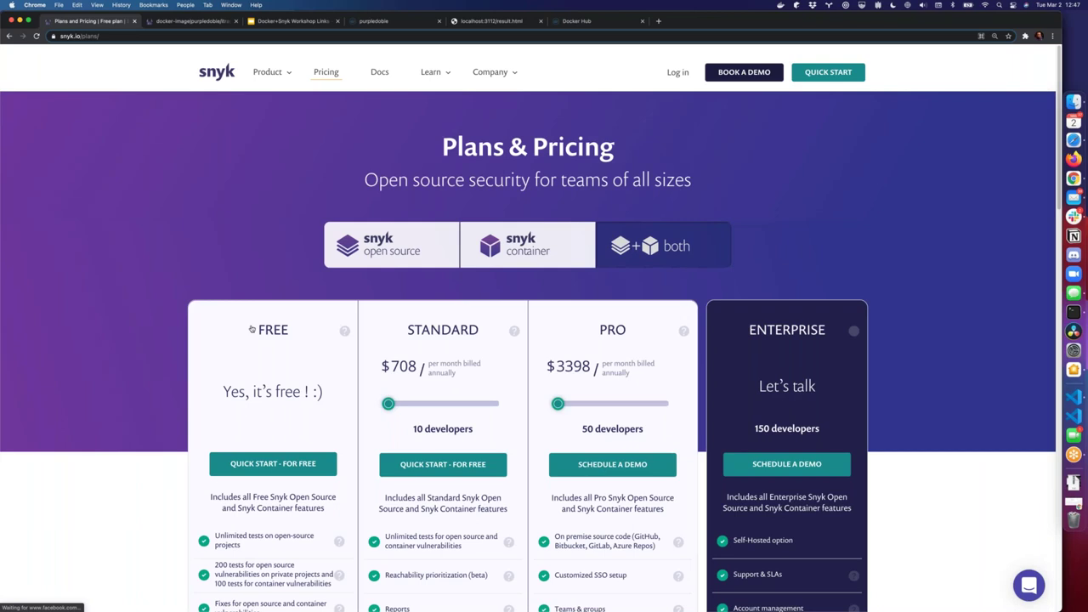
scroll(251, 329, down, 3)
scroll(260, 297, down, 2)
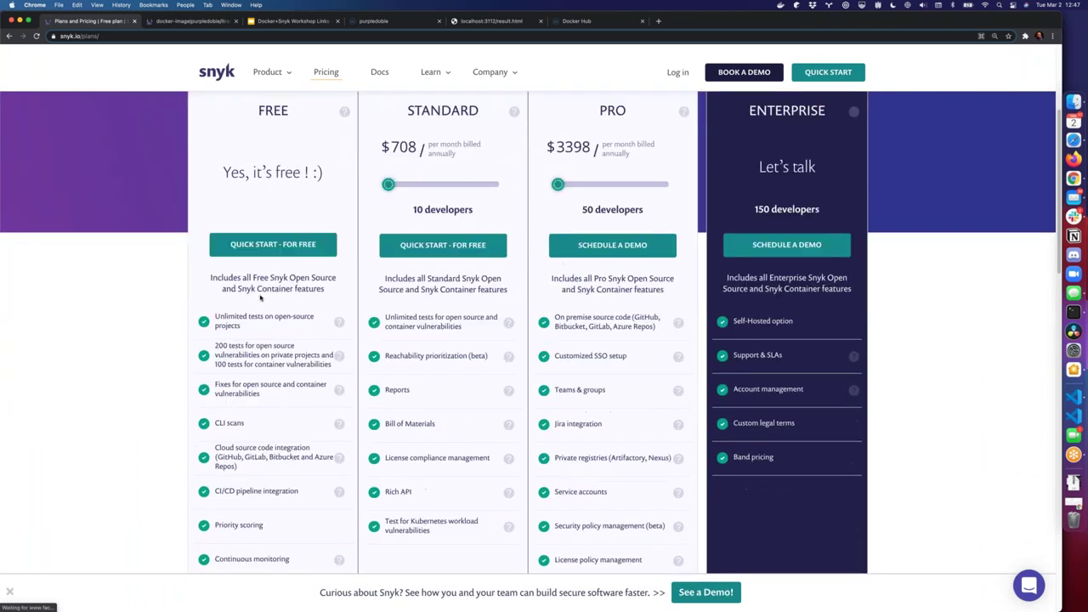
scroll(260, 297, up, 1)
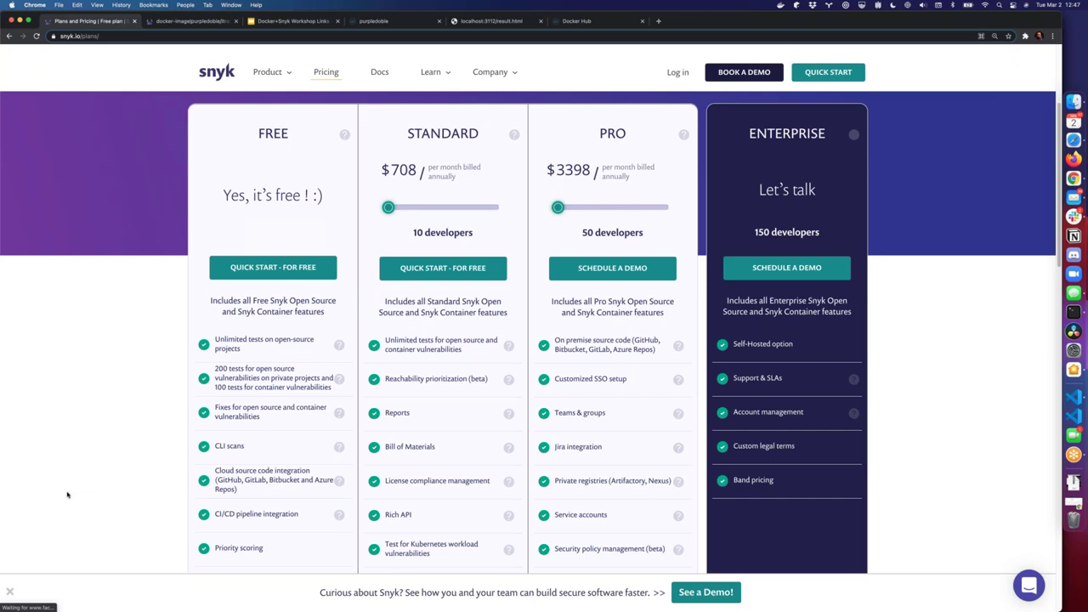
scroll(125, 413, up, 1)
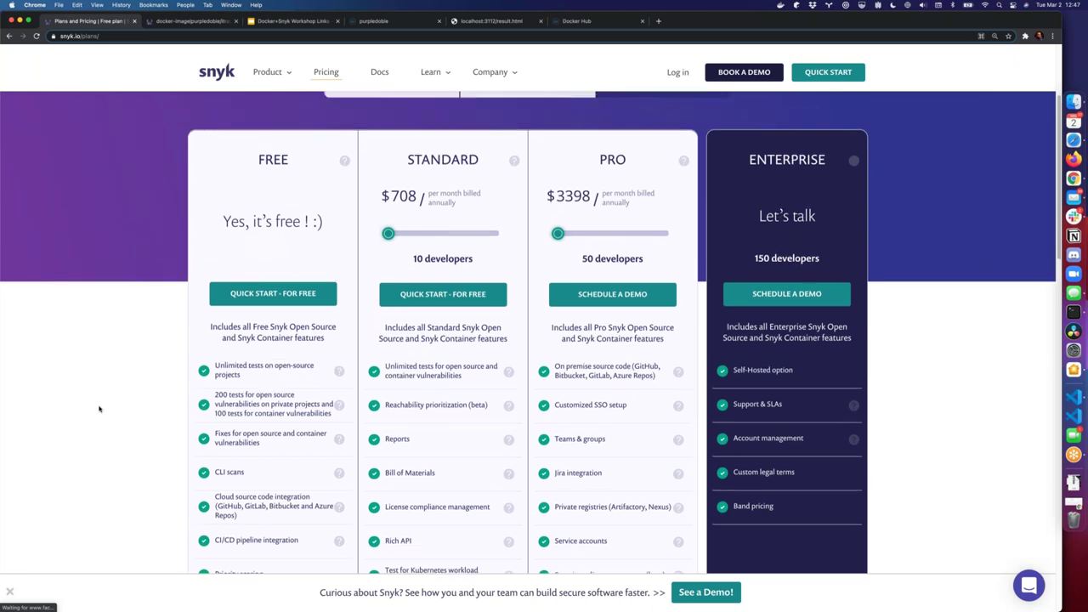
scroll(221, 365, down, 2)
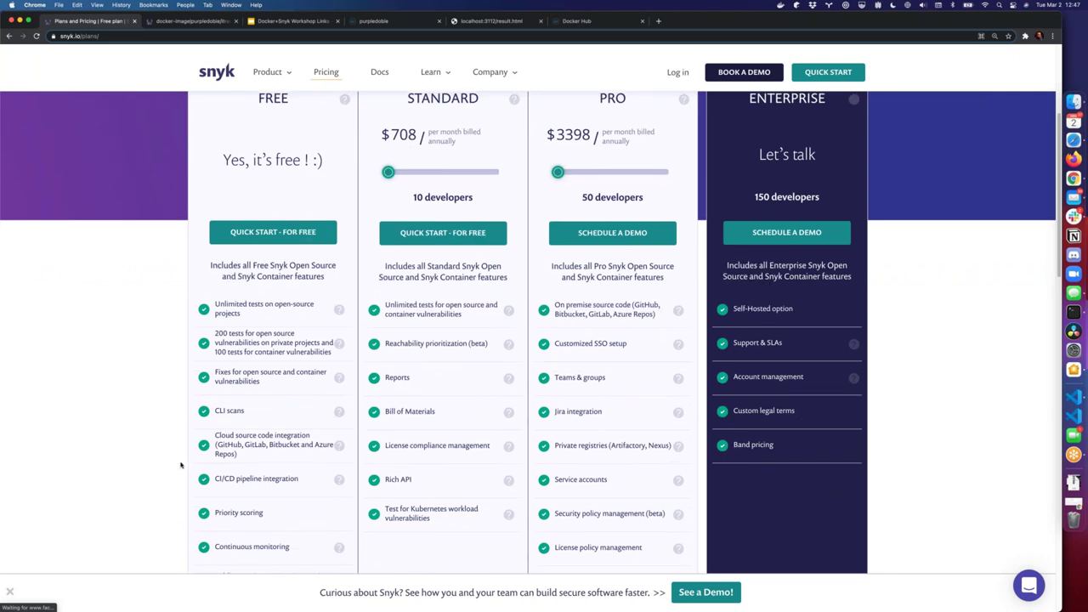
scroll(170, 466, up, 1)
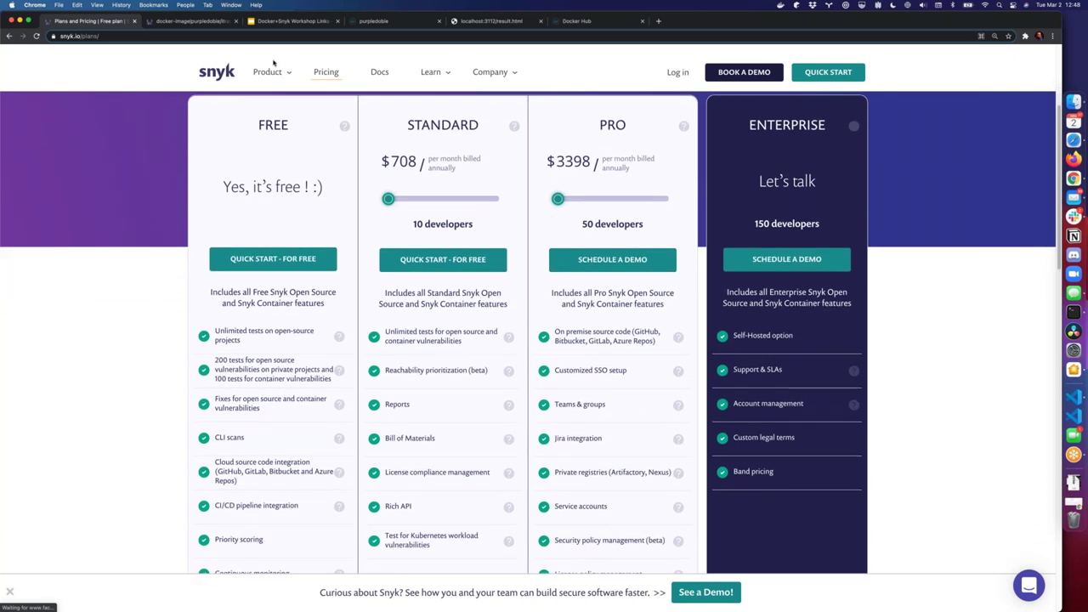
Present the Docker+Snyk Workshop Links slide full screen, and exit the presentation.
click(176, 21)
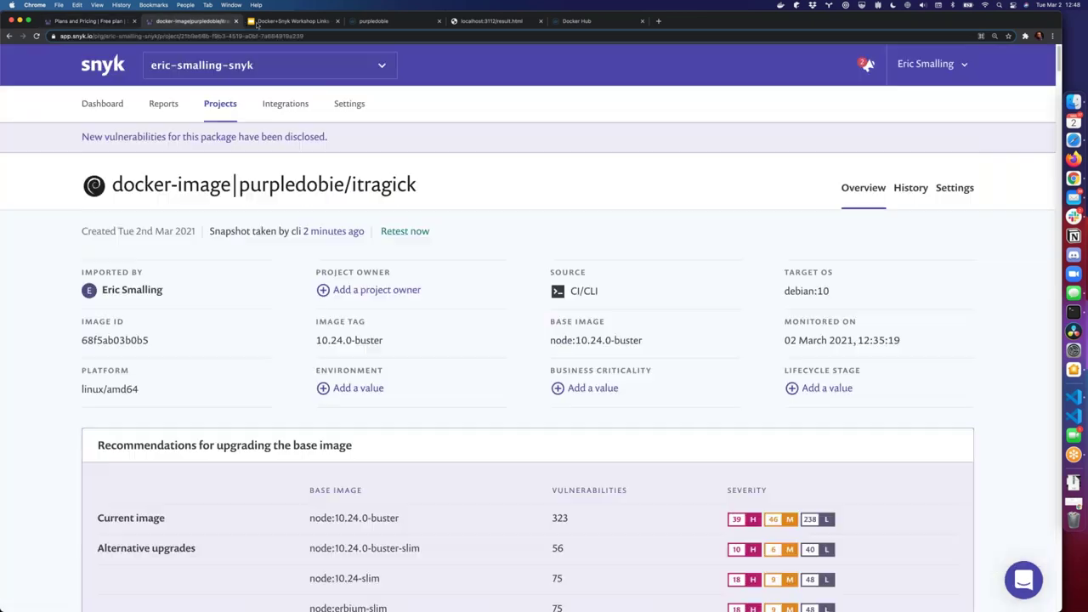
key(ctrl+Tab)
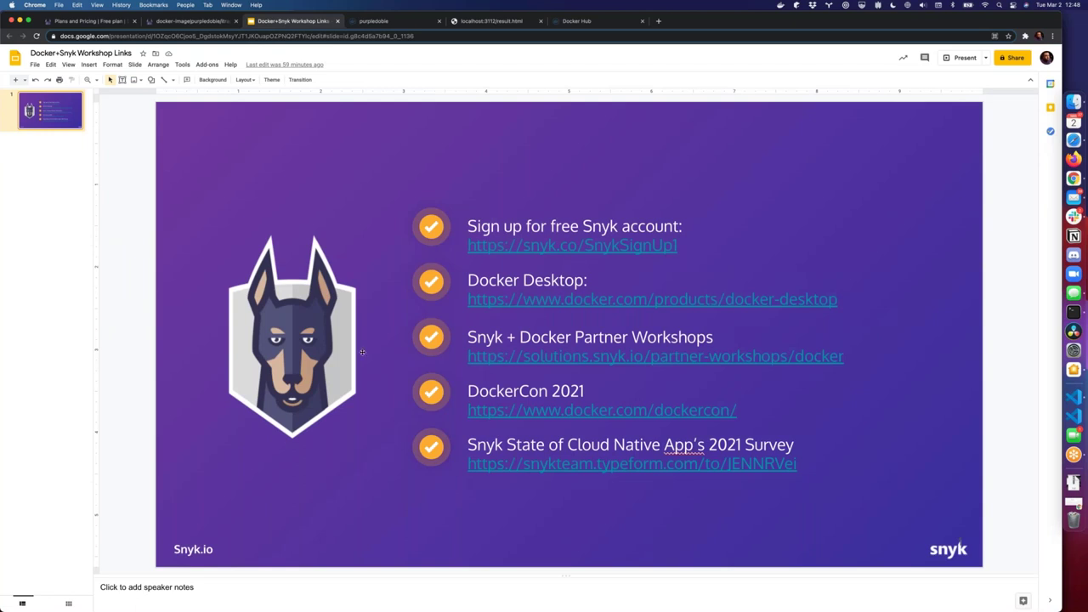
click(956, 59)
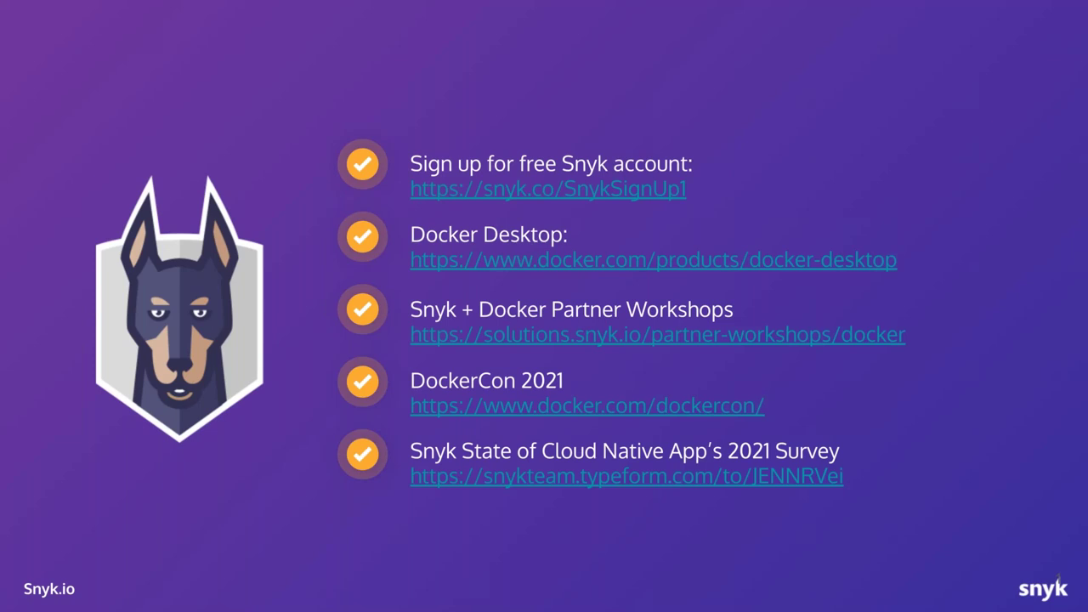
key(Escape)
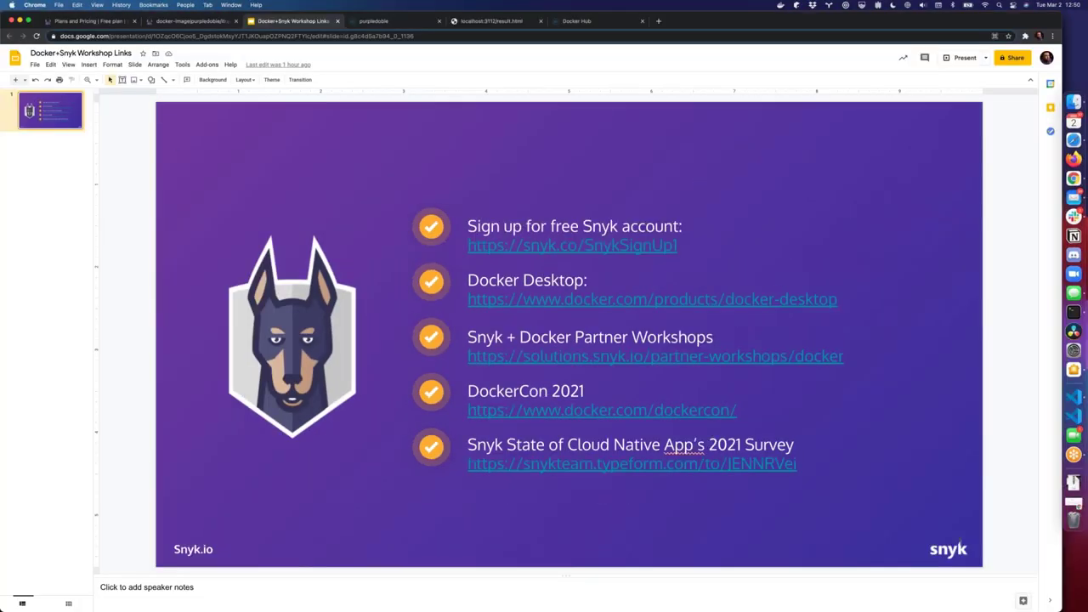
Return to the Snyk website and open the Snyk Container product page.
click(200, 22)
click(100, 20)
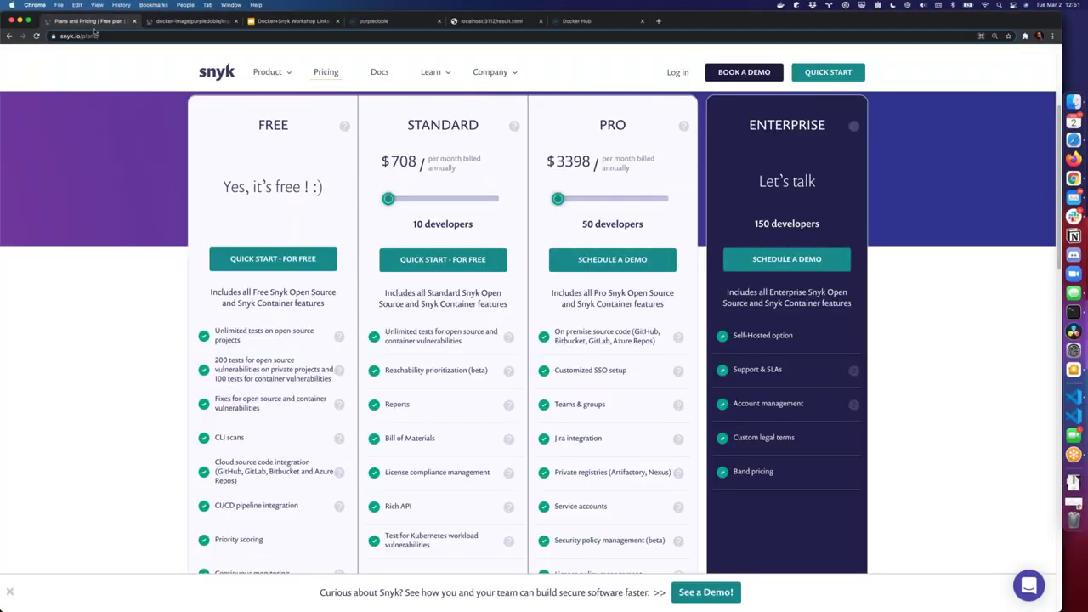
scroll(267, 77, up, 3)
mouse_move(267, 73)
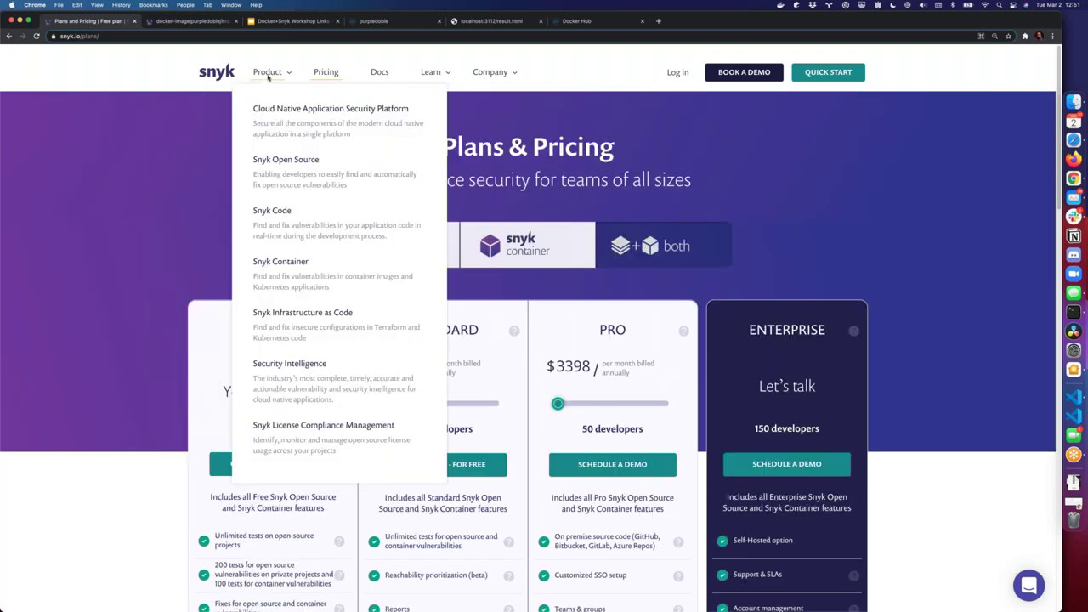
click(281, 264)
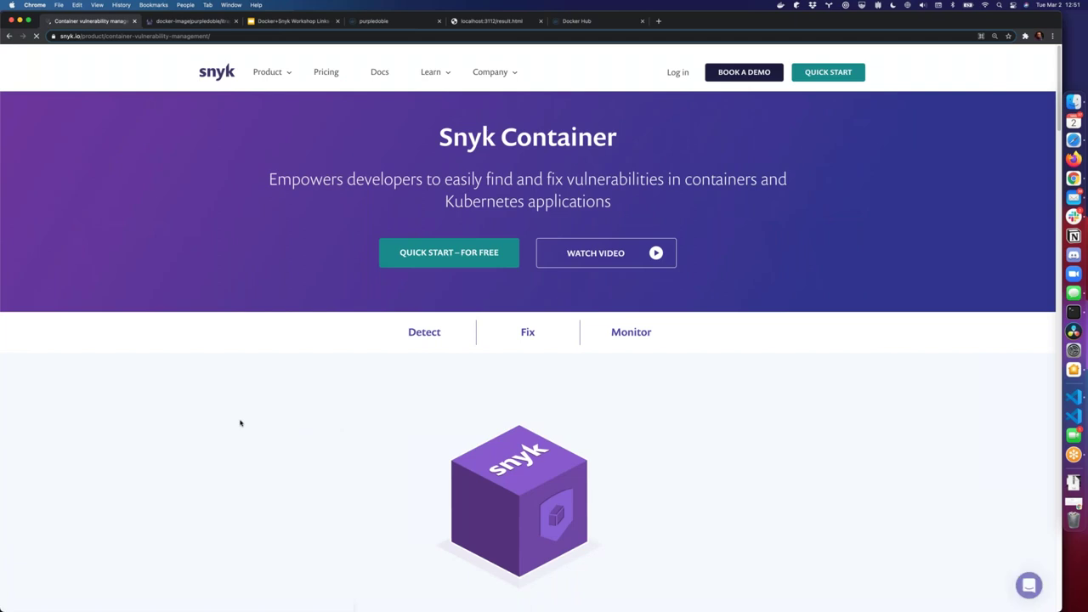
Review the Snyk Container page's sections on finding vulnerabilities throughout the SDLC and fixing issues quickly, and return to its beginning.
scroll(589, 387, down, 6)
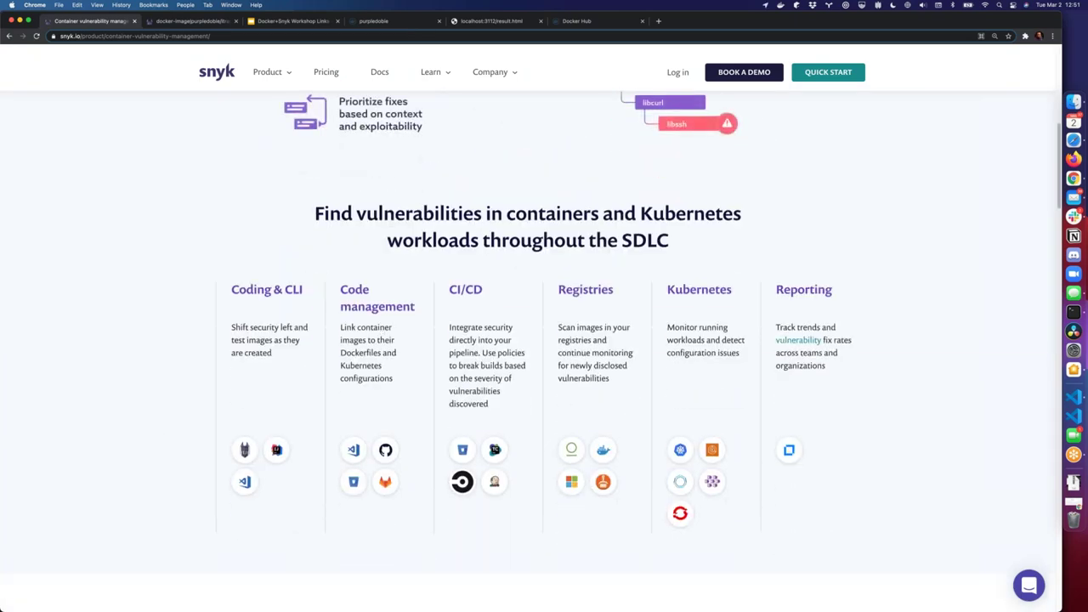
scroll(588, 406, down, 2)
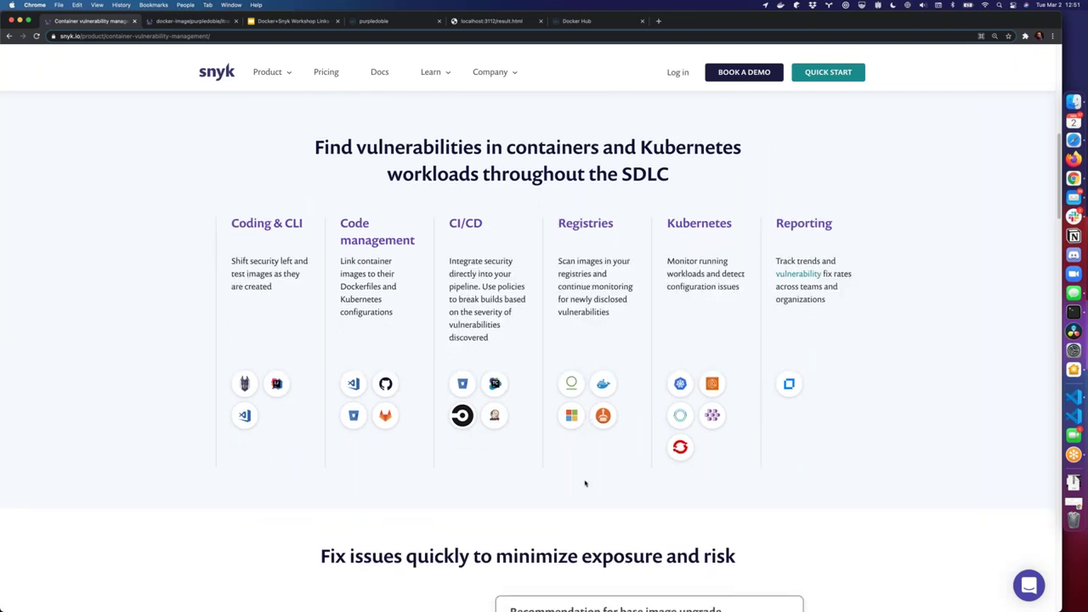
scroll(586, 481, down, 1)
scroll(568, 495, down, 5)
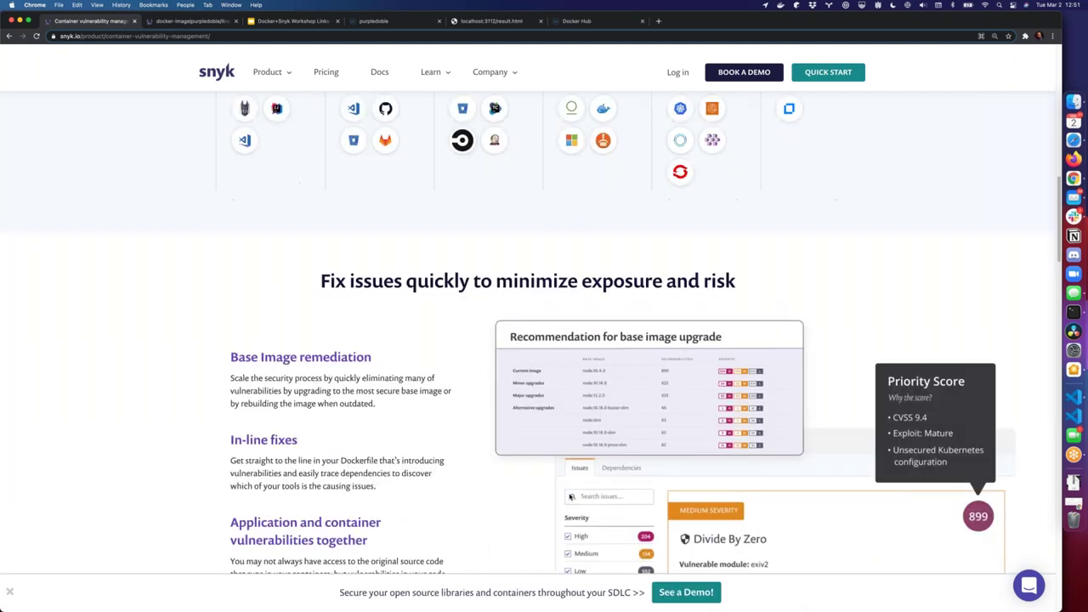
scroll(569, 493, up, 20)
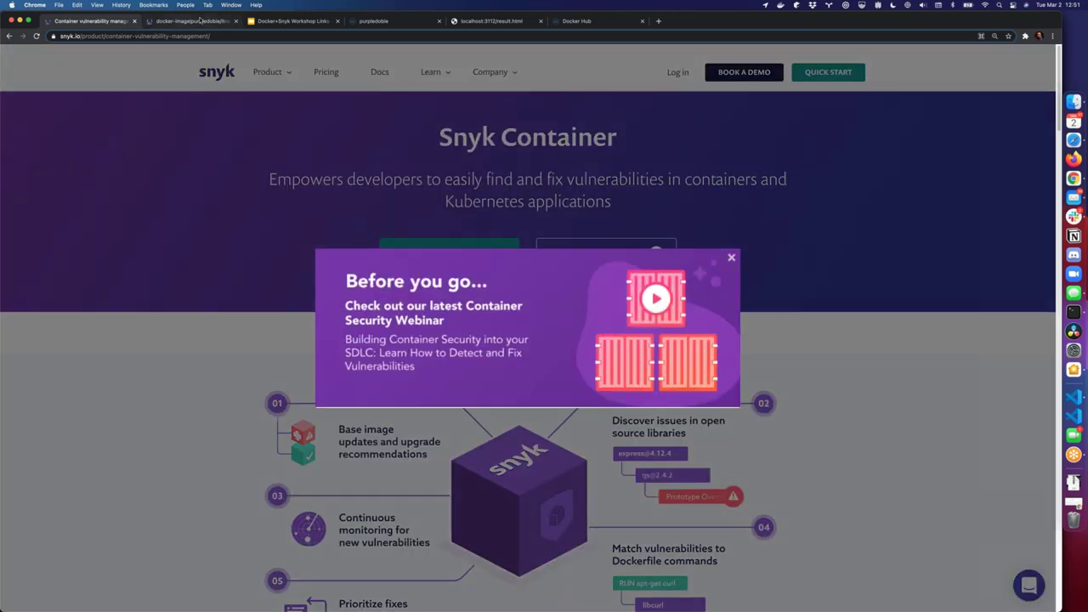
Switch to the Snyk web app, open the Integrations page, and review the source control, container registry and container orchestrator integrations.
click(191, 21)
click(285, 103)
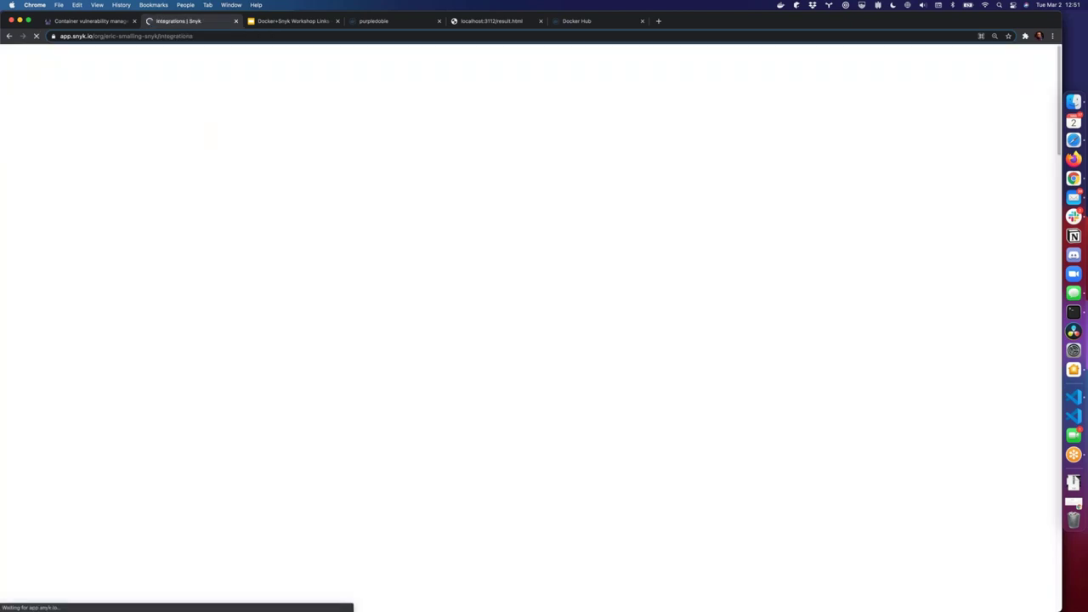
scroll(445, 473, down, 5)
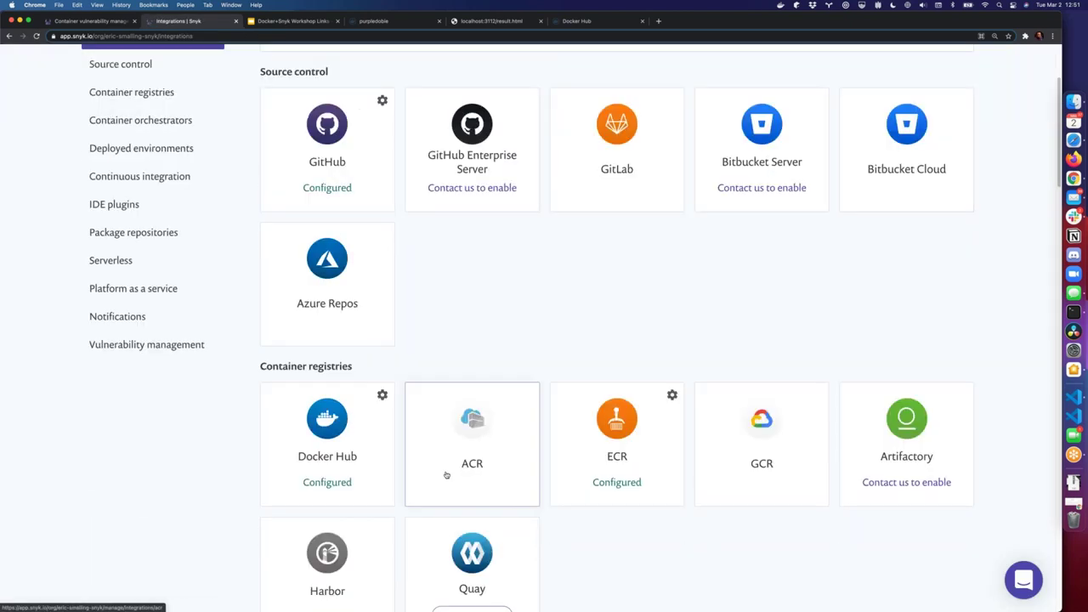
scroll(583, 329, up, 2)
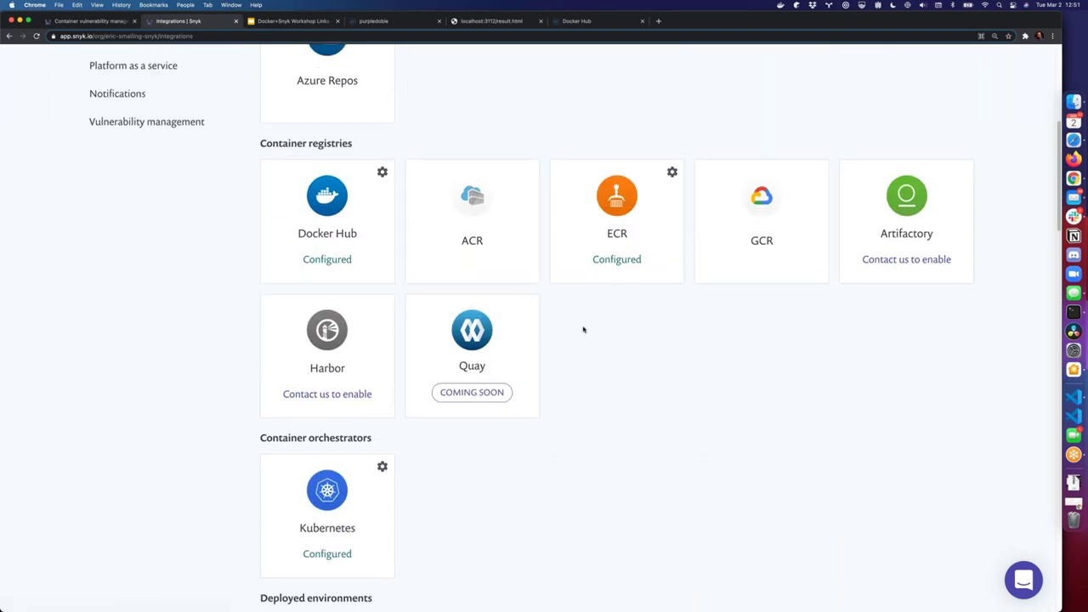
scroll(680, 374, down, 2)
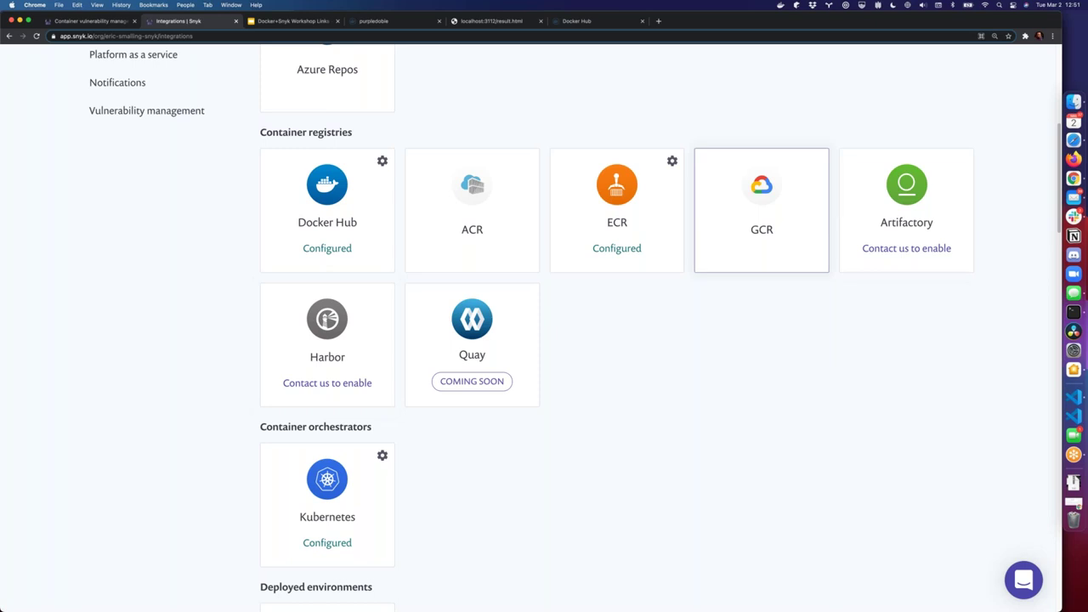
scroll(798, 358, up, 1)
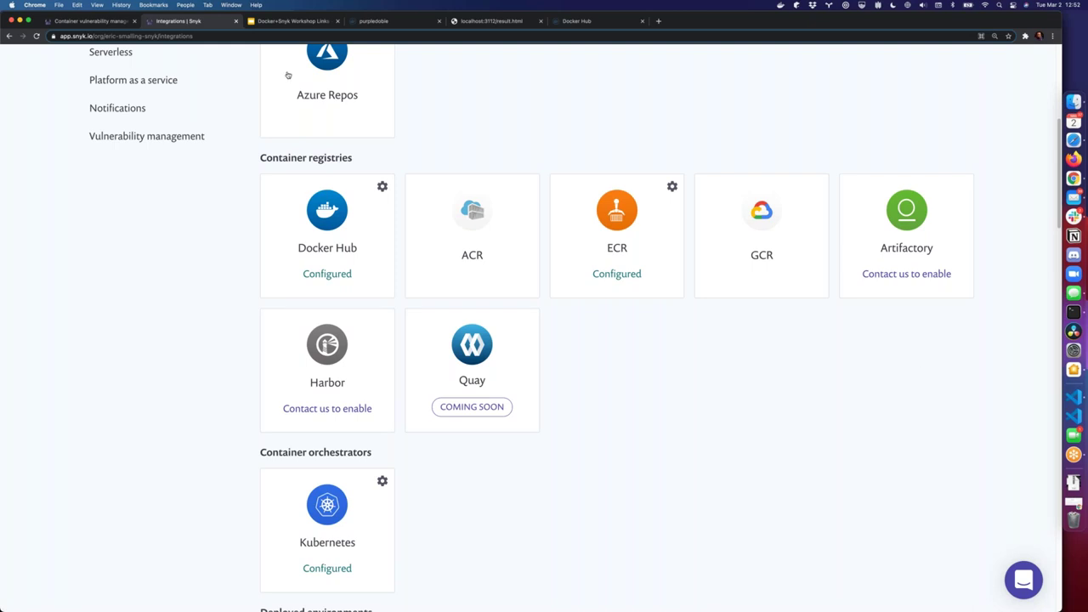
Return to the Docker+Snyk Workshop Links slide and present it full screen.
click(293, 21)
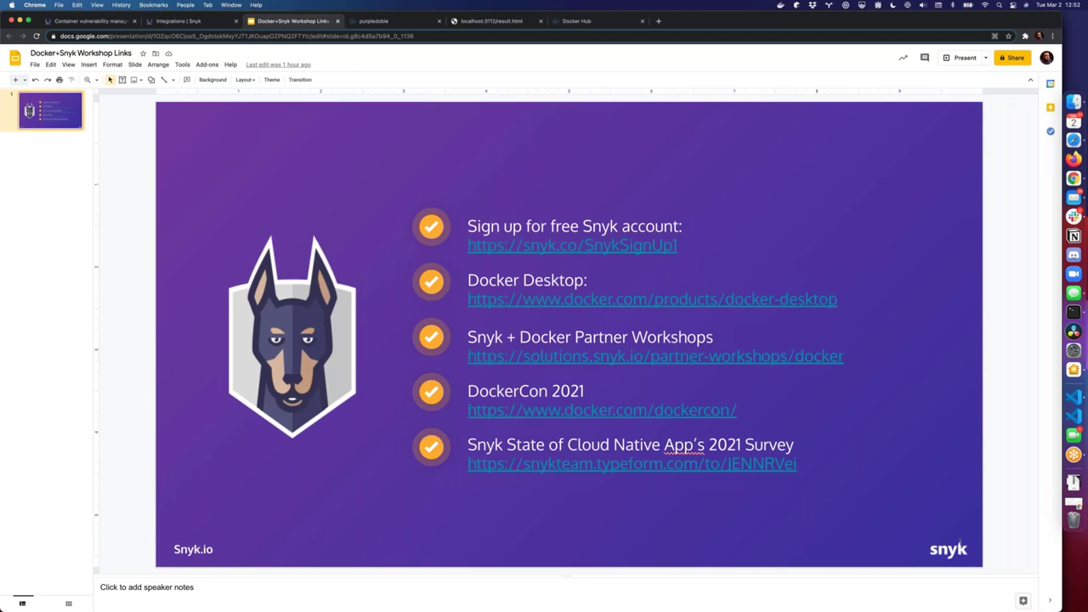
click(965, 57)
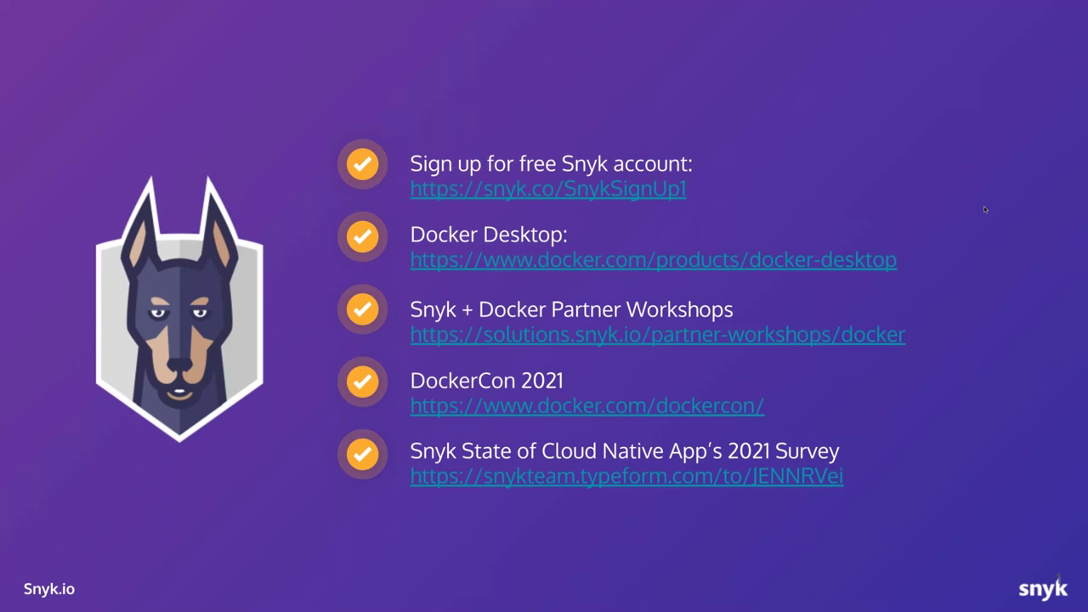
Follow the Snyk + Docker Partner Workshops link, view the Scan with the Docker CLI lab, and return to the presented slide.
click(687, 320)
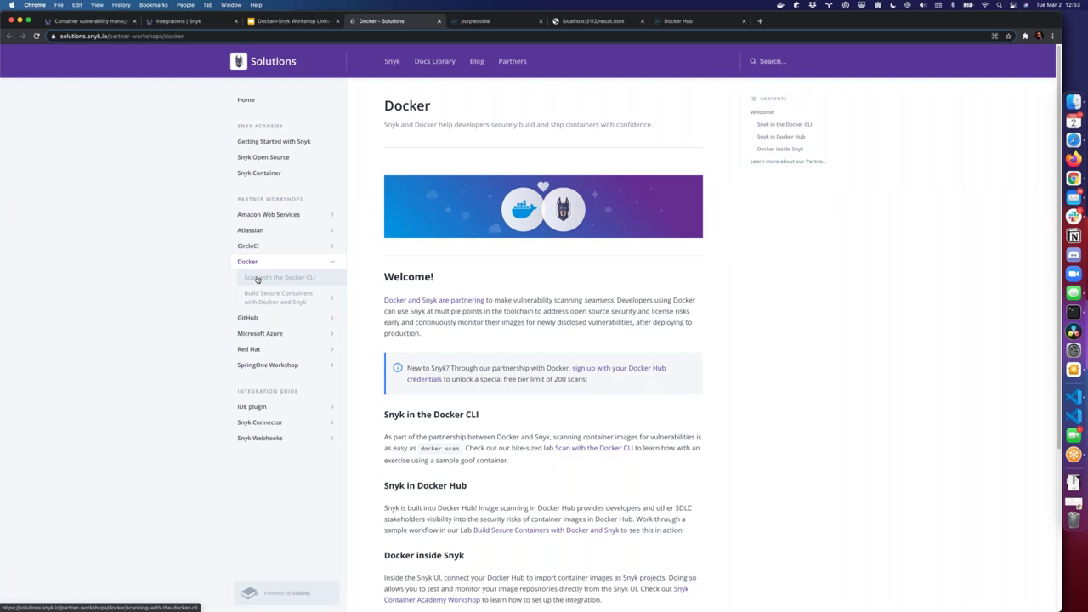
click(257, 278)
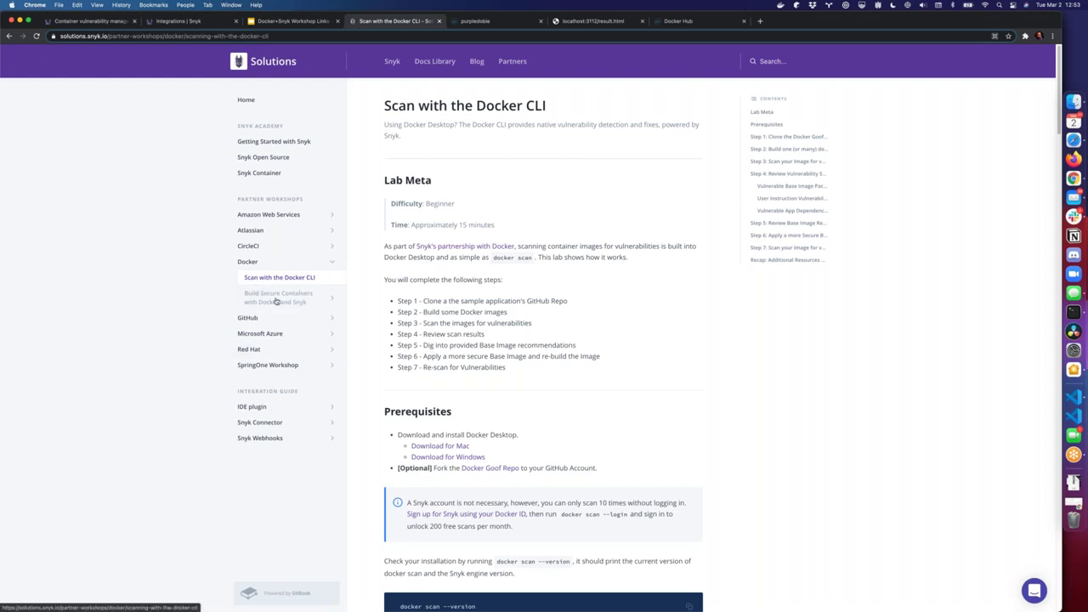
key(ctrl+shift+Tab)
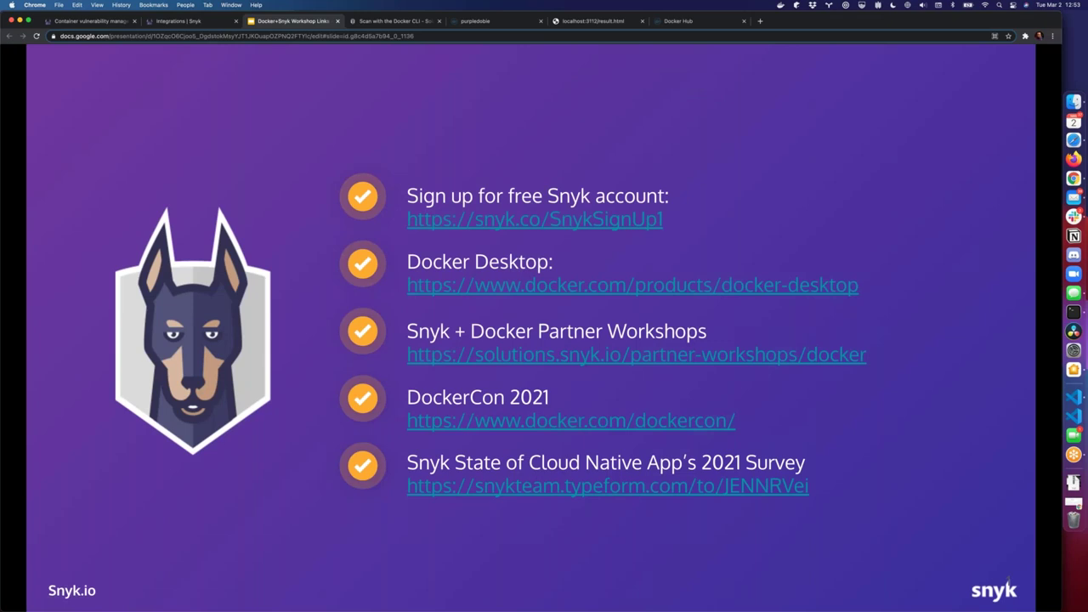